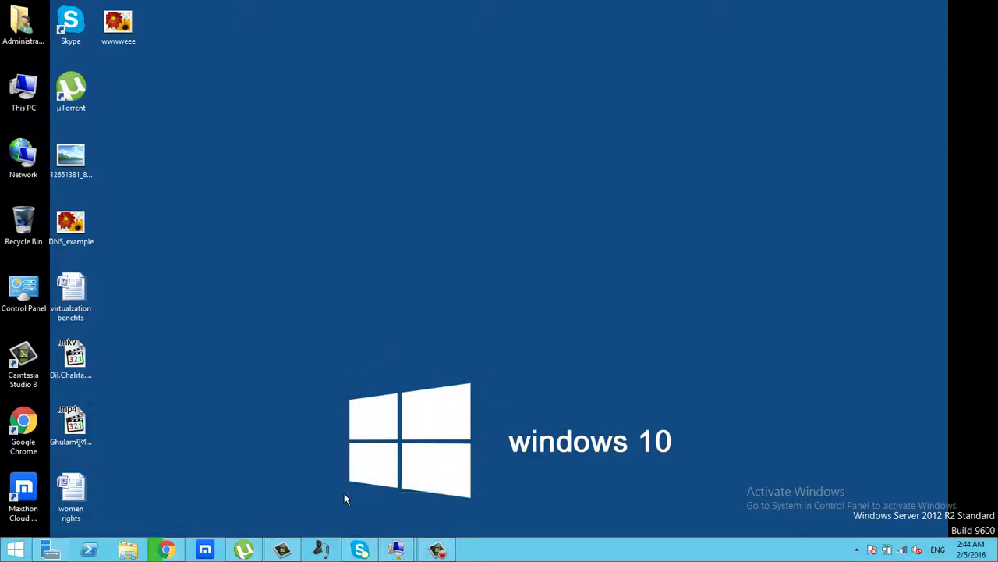
View the Win8 and win8.1 virtual machine windows side by side, then minimize both.
mouse_move(397, 549)
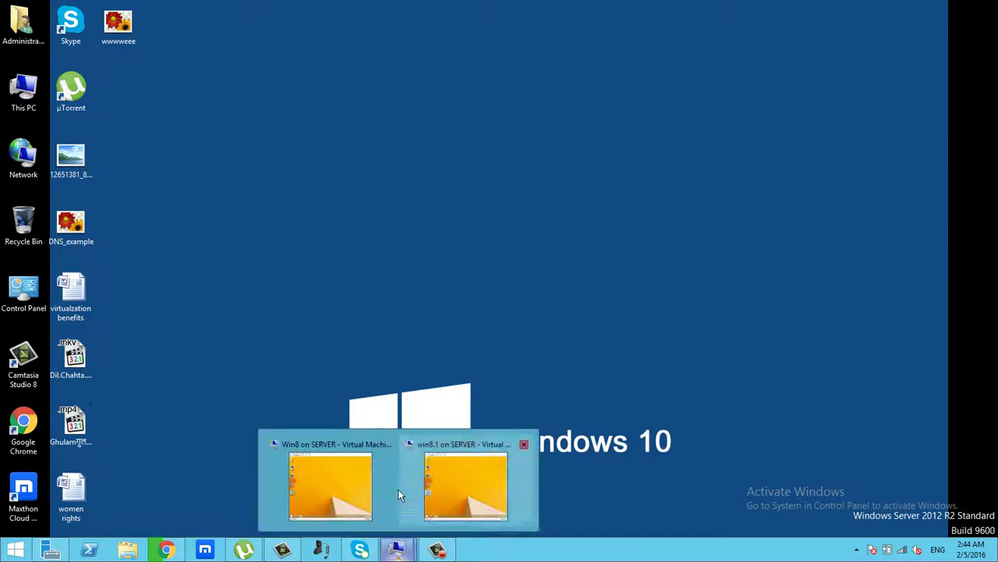
click(346, 468)
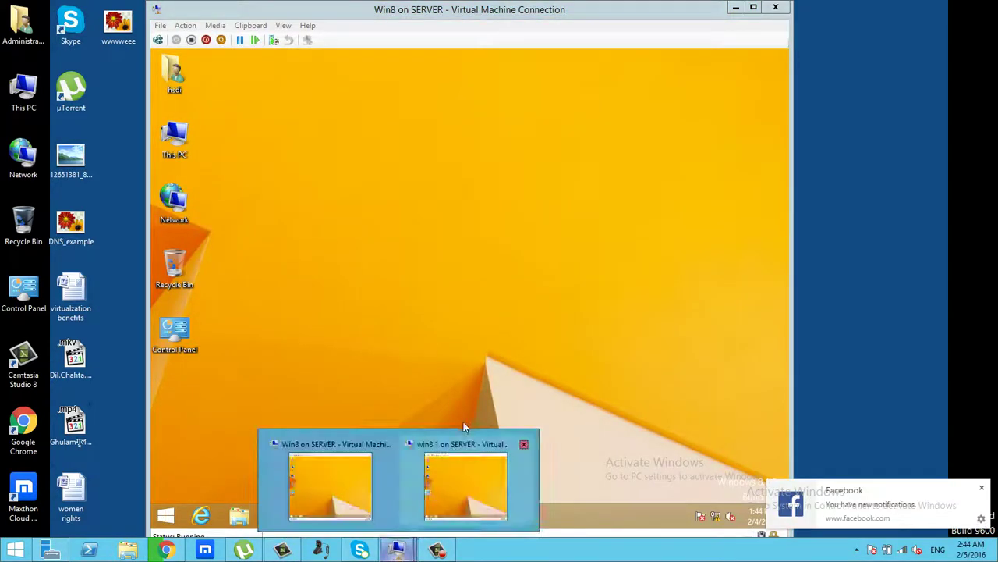
click(472, 487)
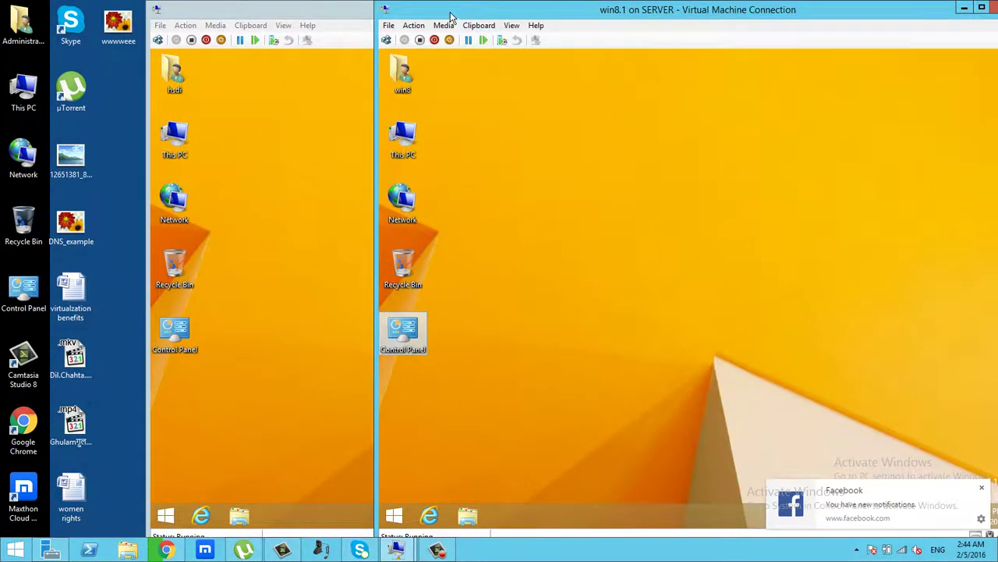
drag(450, 11, 466, 14)
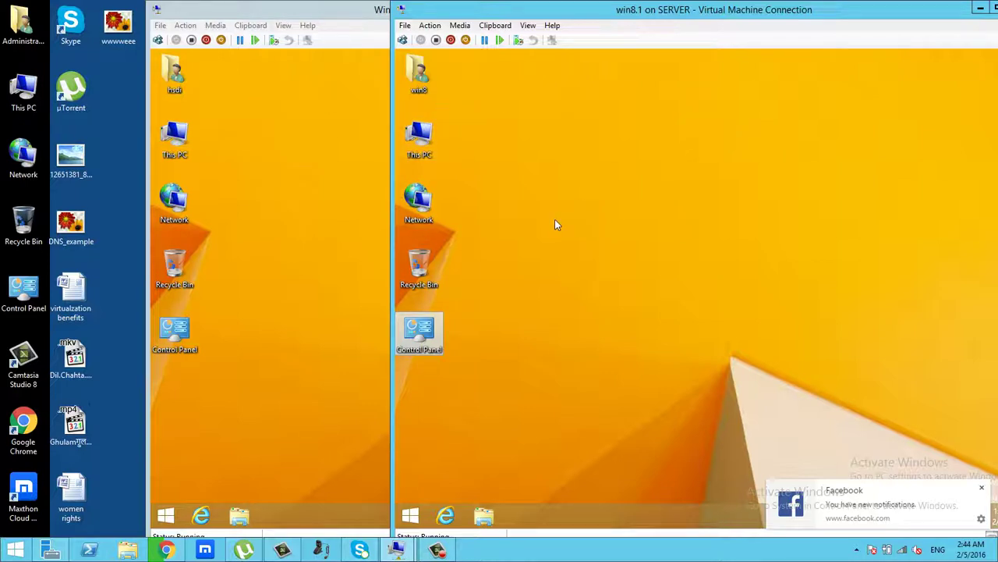
click(313, 200)
click(735, 8)
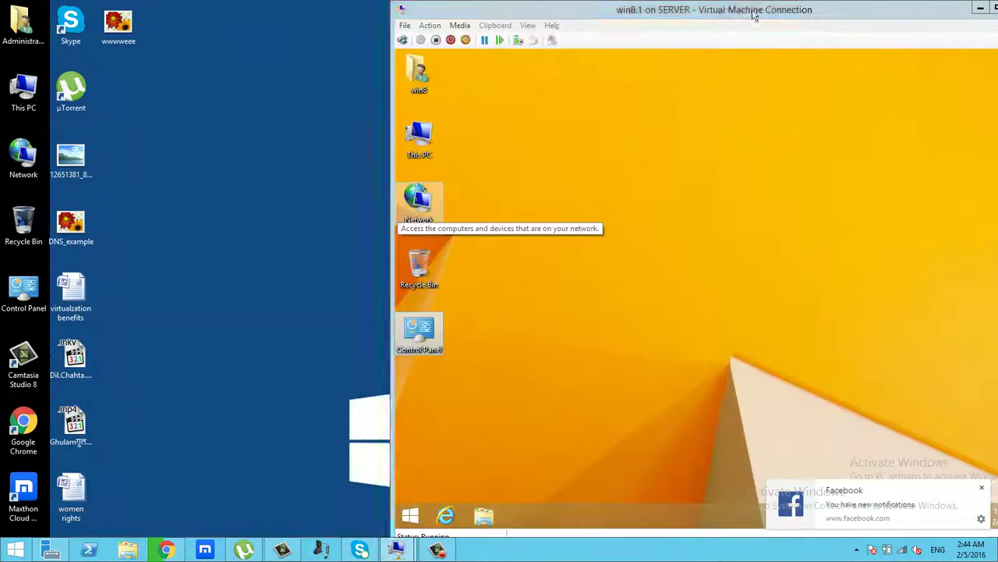
click(981, 10)
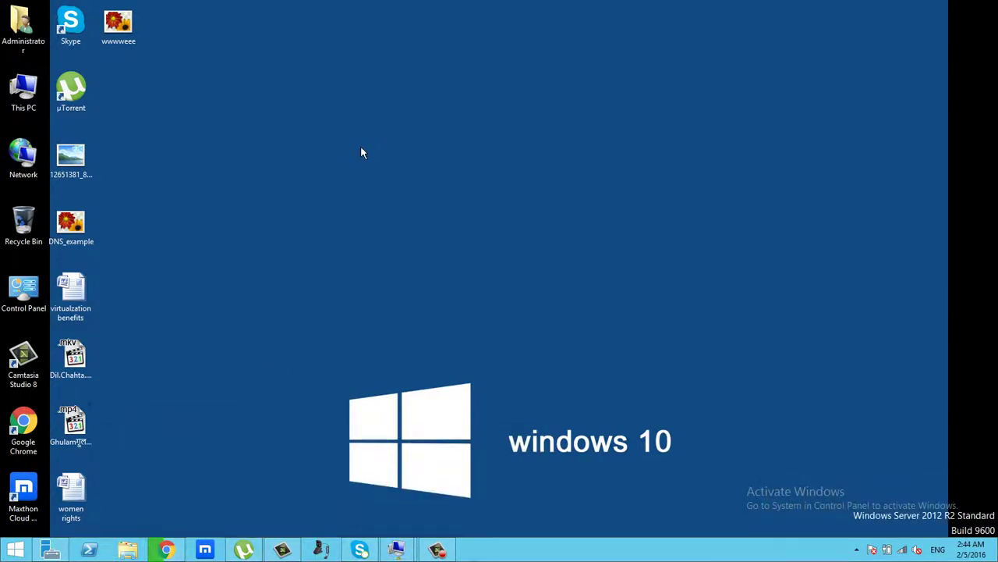
Open Server Manager and launch the DHCP management console from it.
right_click(304, 200)
click(313, 208)
click(53, 550)
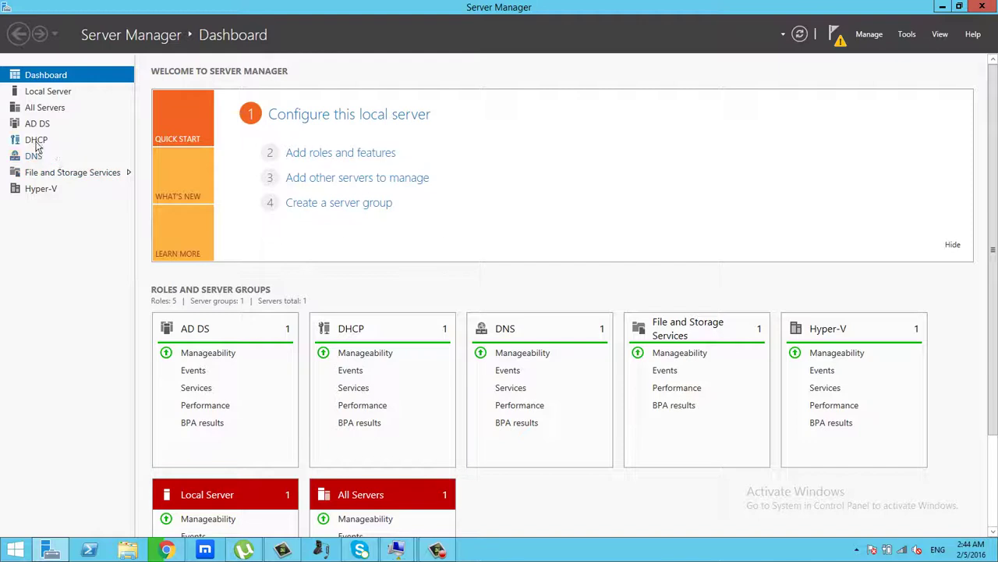
click(907, 34)
click(813, 174)
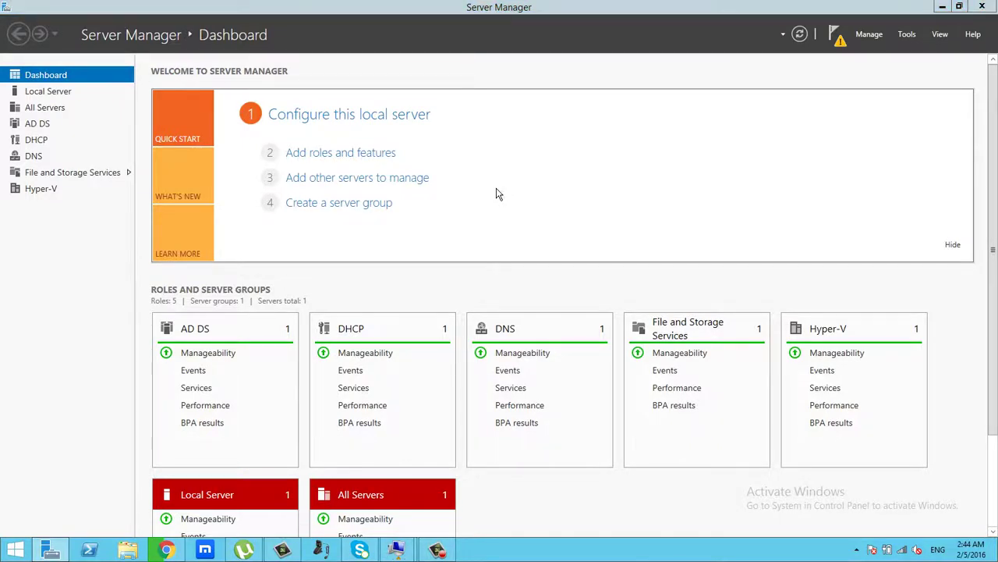
click(375, 49)
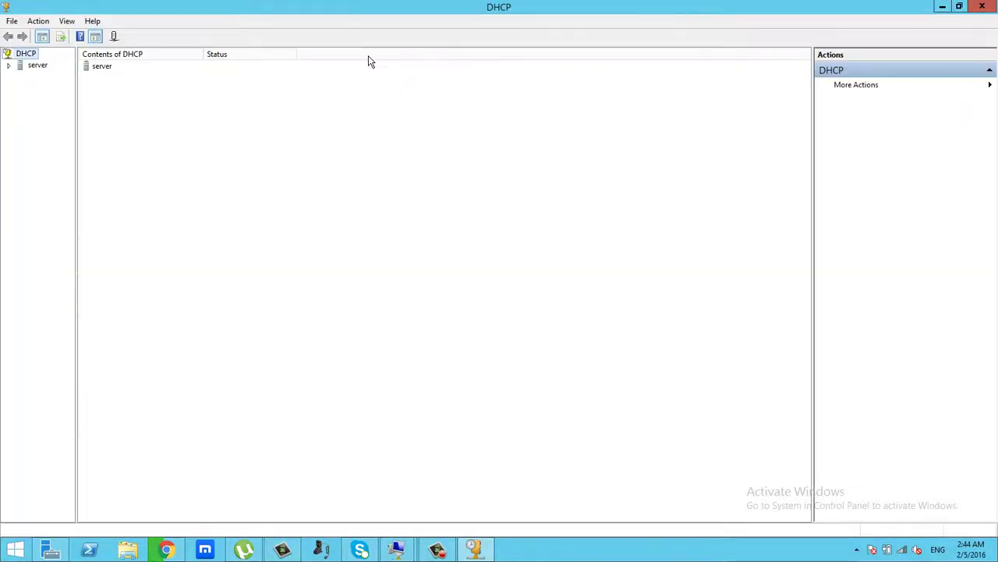
Expand the server's IPv4 node, widen the console tree and start a new scope for IPv4.
click(8, 66)
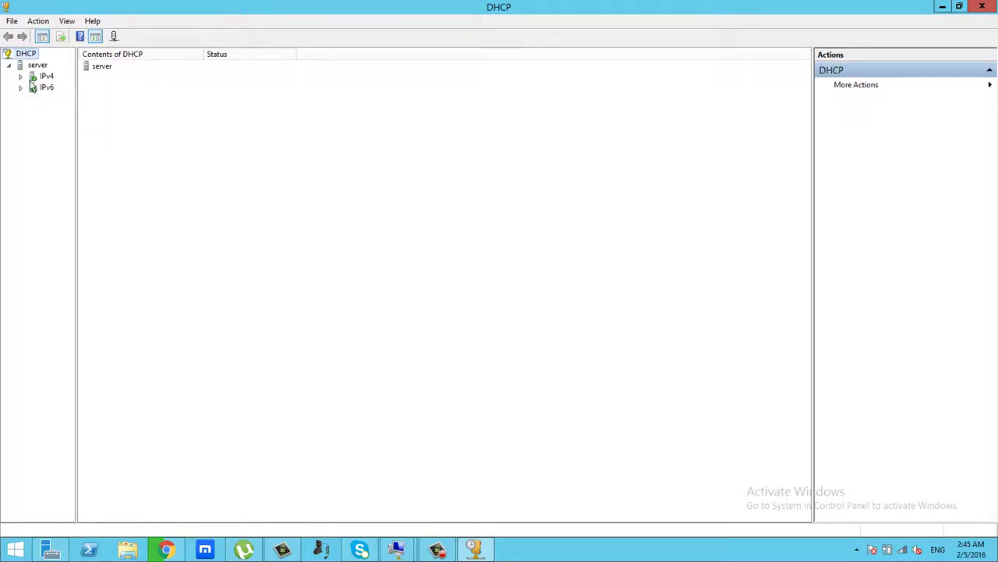
click(21, 77)
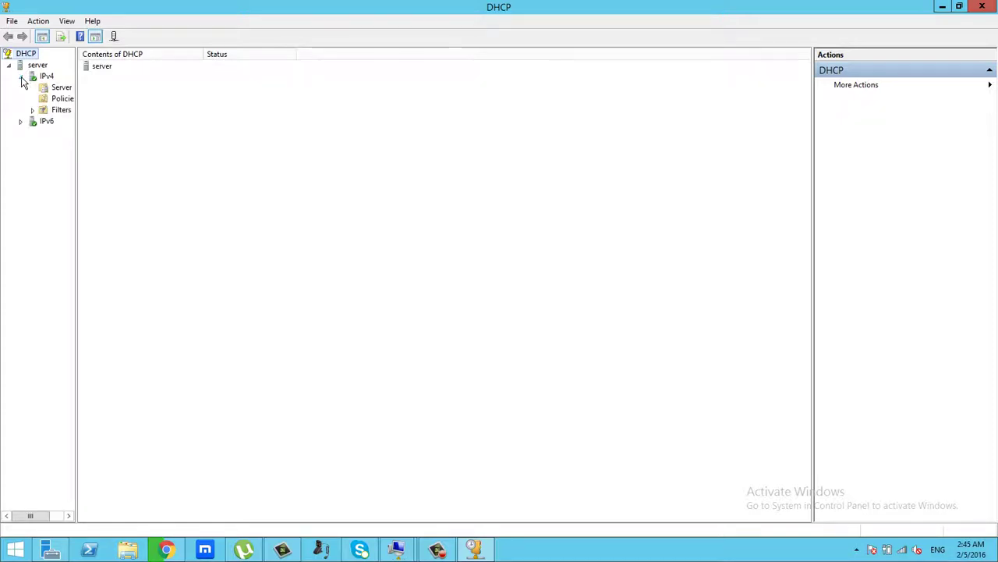
drag(77, 80, 271, 83)
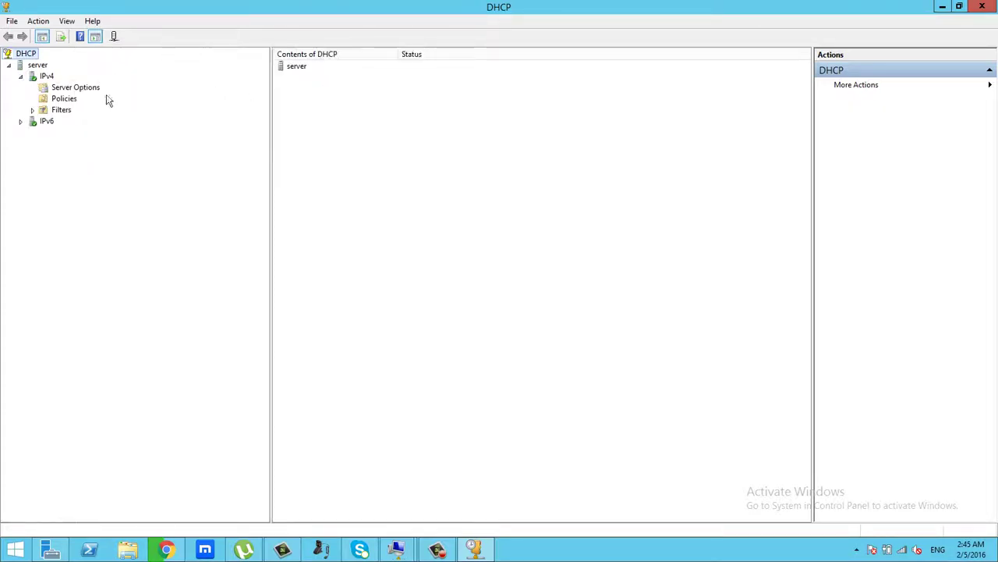
click(46, 77)
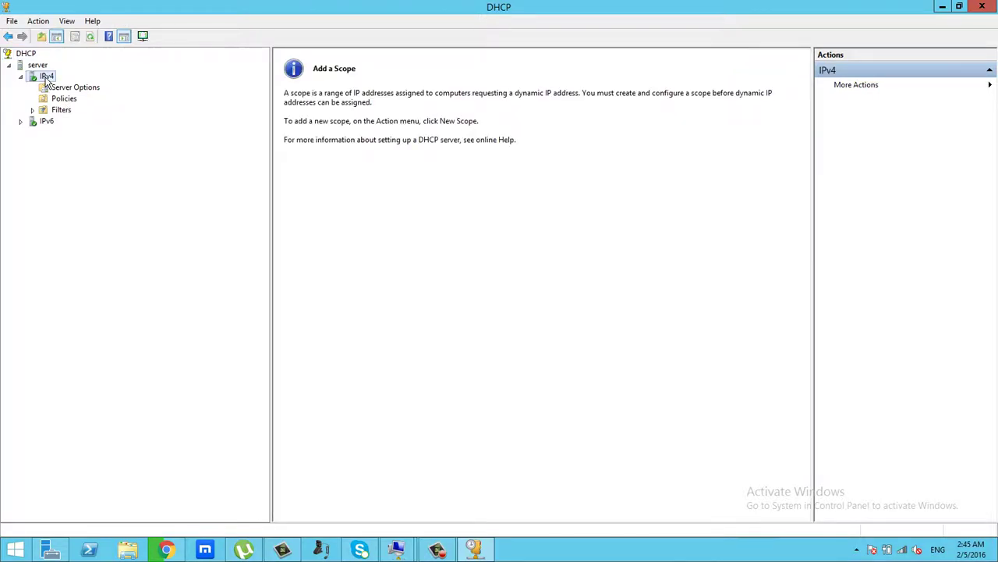
right_click(46, 78)
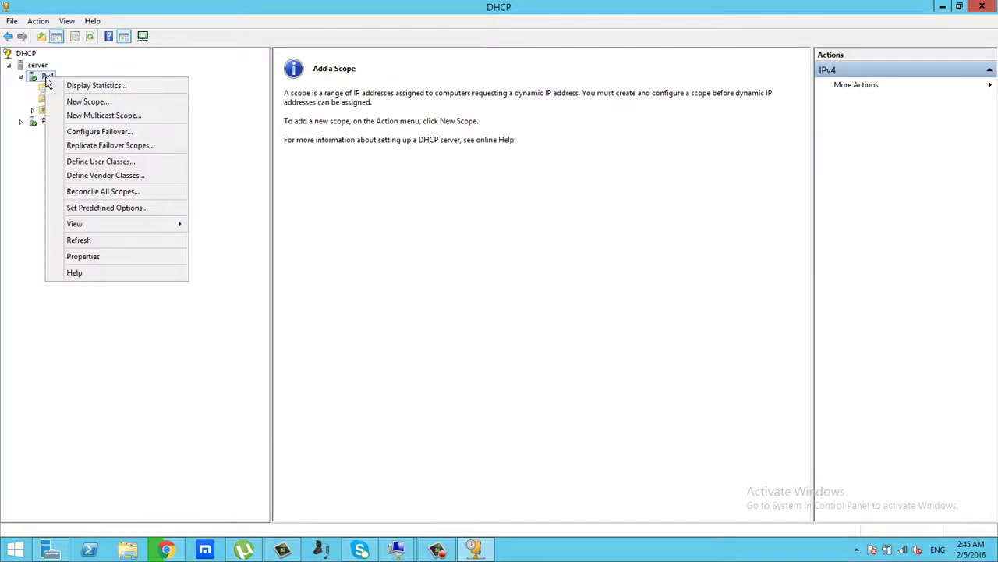
click(90, 102)
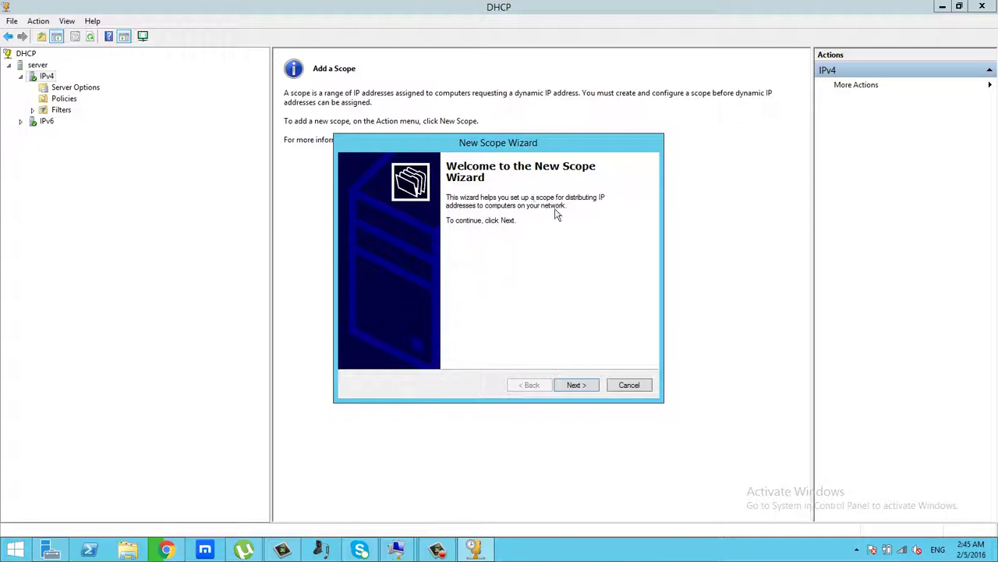
Name the new scope "dynomic host configriton protocl", leave its description empty and continue to the address range.
click(575, 384)
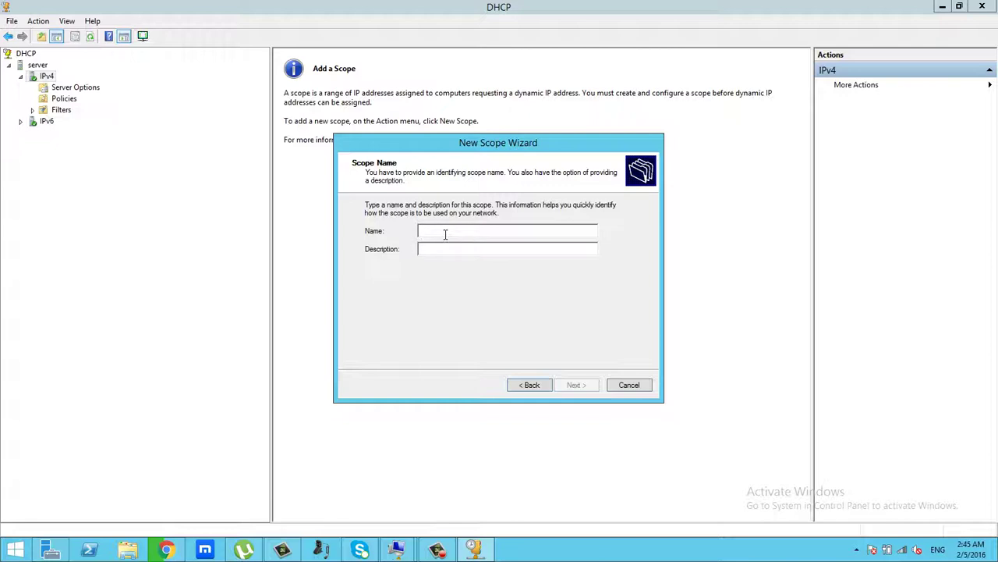
text(dynomic host configriton)
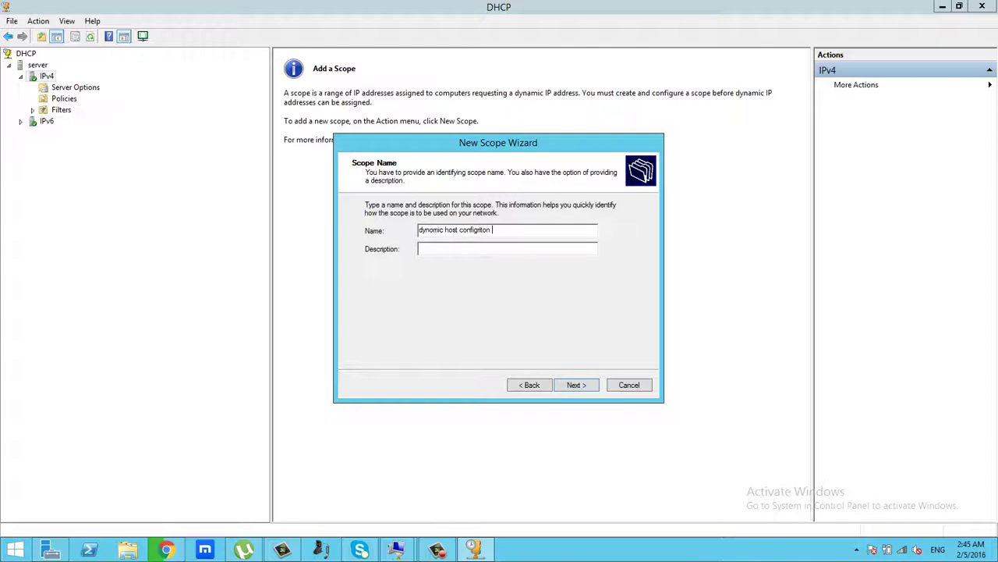
text( protocl)
click(466, 251)
click(579, 386)
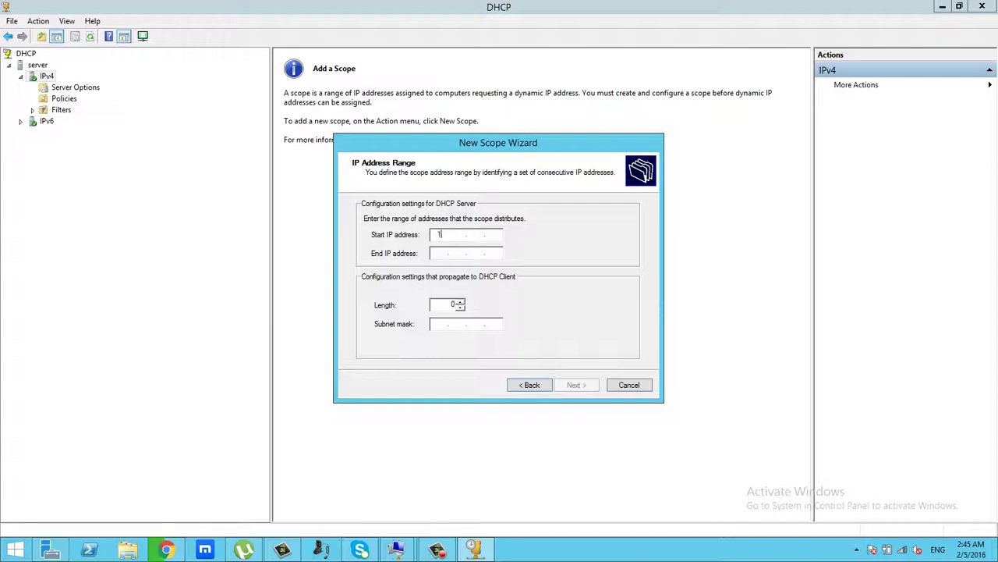
Set the scope's address range from 192.168.0.1 to 192.168.0.20.
text(192 . 168)
click(437, 254)
text(168.0.1)
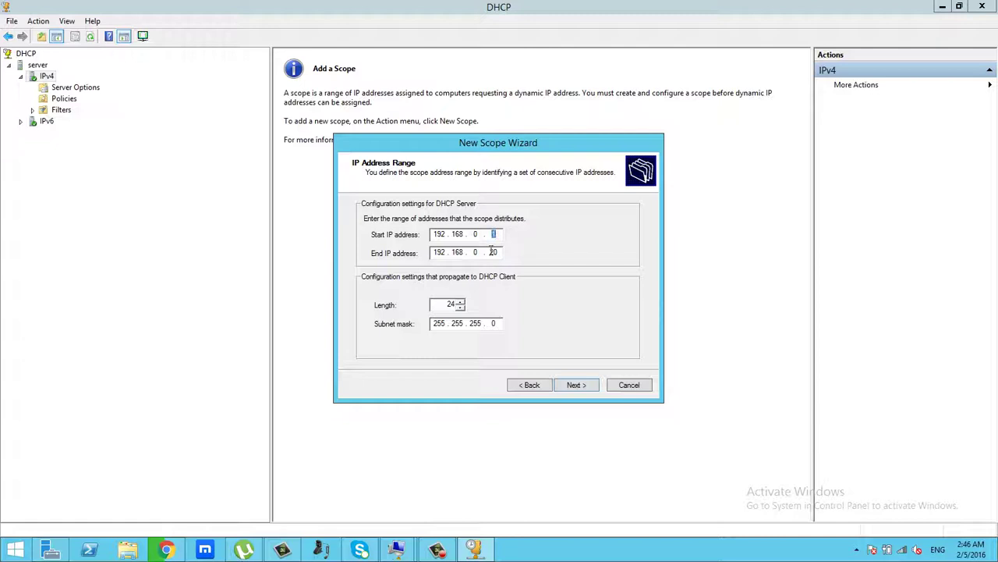
click(493, 251)
text(20)
Examine the subnet mask length and the individual octets of the start IP address.
click(446, 305)
drag(444, 305, 478, 309)
click(476, 234)
click(462, 234)
double_click(450, 304)
click(492, 234)
text(1)
drag(479, 234, 450, 234)
double_click(492, 234)
drag(464, 234, 450, 234)
click(445, 234)
click(496, 236)
Accept the address range and exclude the addresses 192.168.0.2 to 192.168.0.5 from distribution.
click(575, 384)
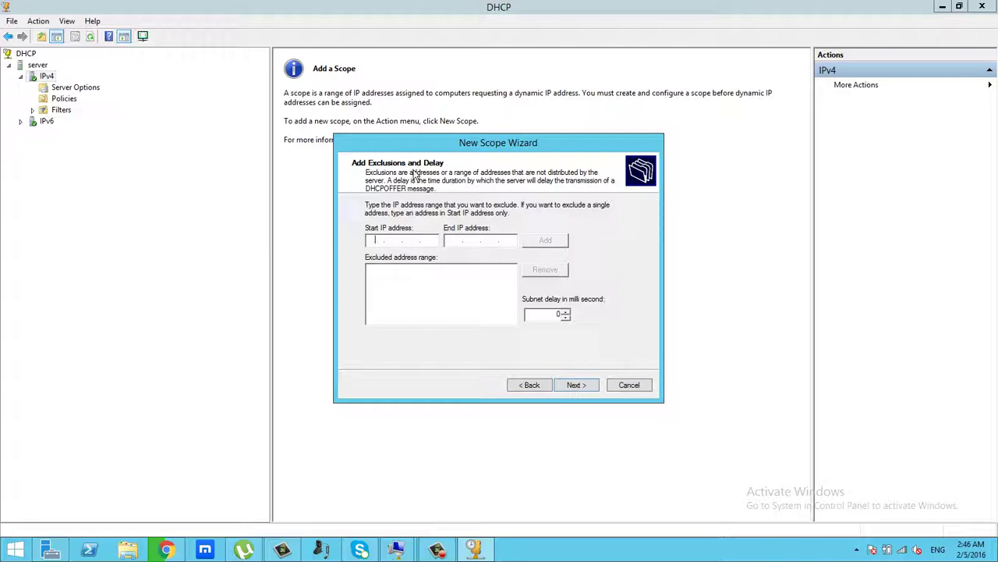
click(384, 243)
click(483, 244)
text(192.168.0.2)
click(460, 243)
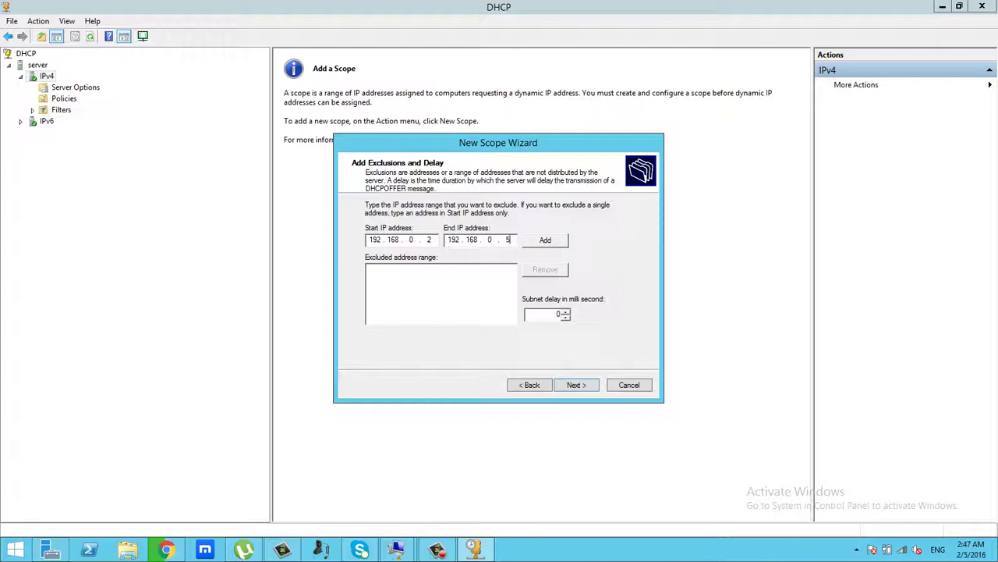
click(534, 243)
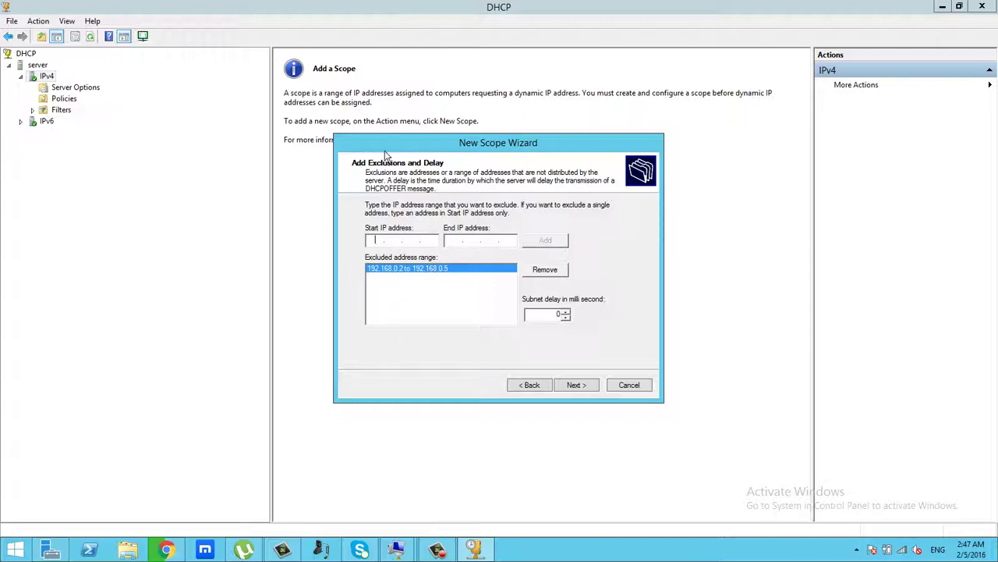
click(576, 385)
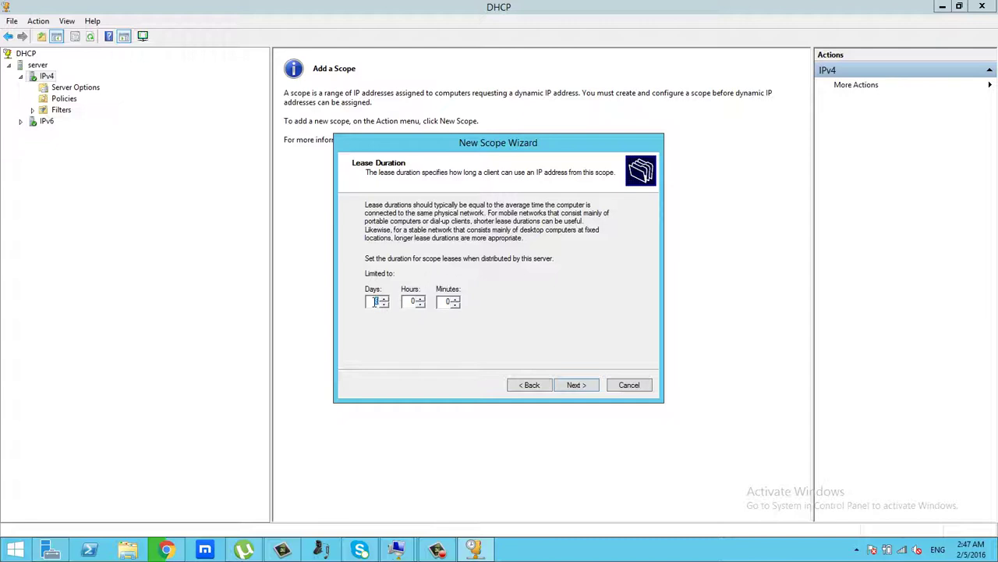
Change the scope's lease duration and accept it.
click(420, 298)
click(456, 303)
drag(367, 301, 388, 302)
key(BackSpace)
text(30)
text(6)
text(0)
click(586, 386)
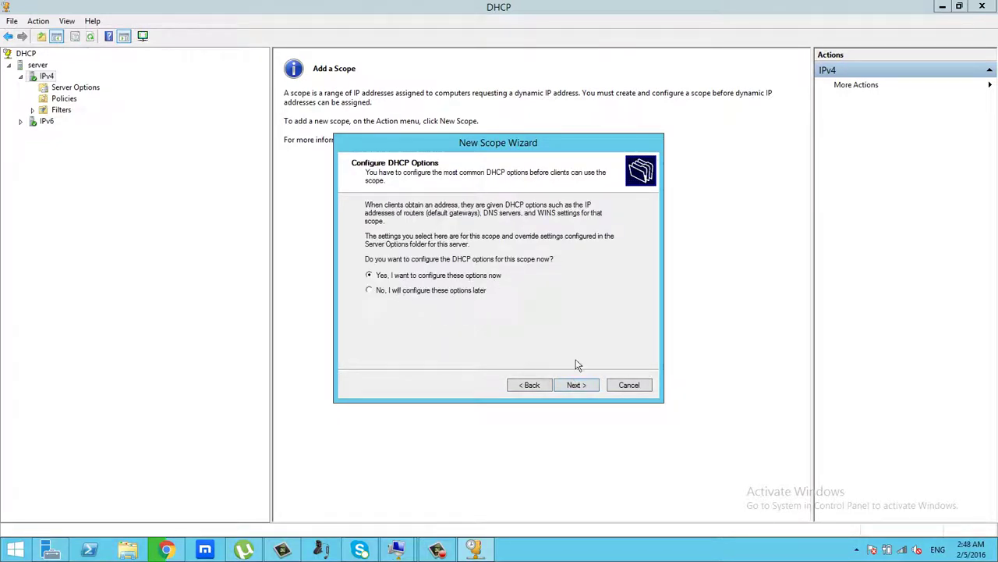
Choose to configure the DHCP options now and leave the default gateway list empty.
click(575, 385)
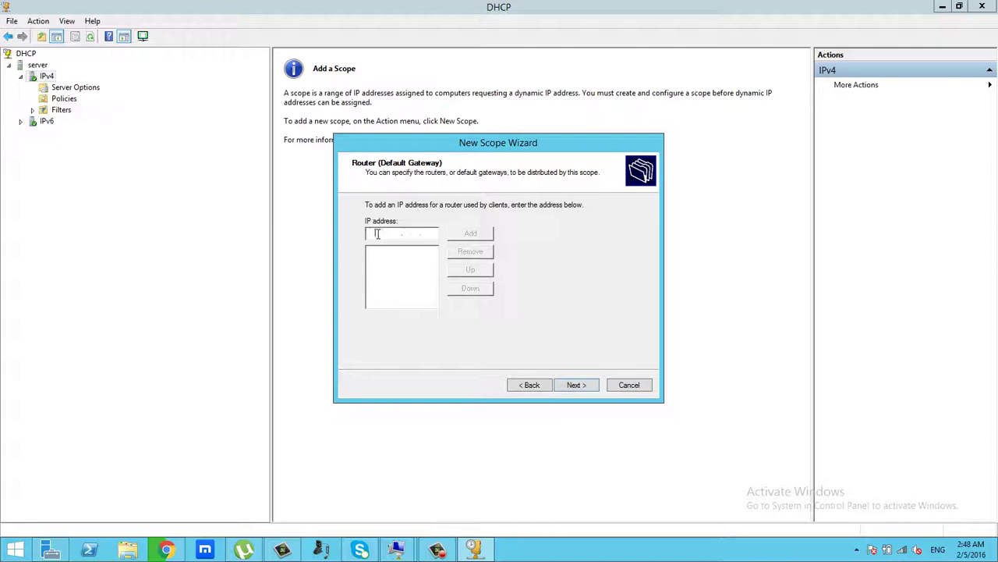
click(578, 386)
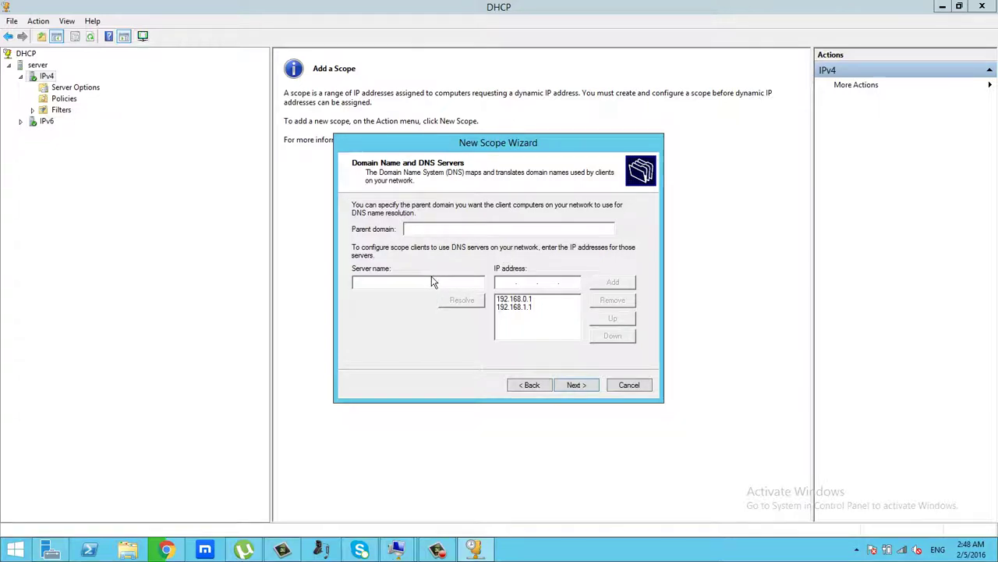
Enter hsdi.com as the parent domain and resolve the IP address of the DNS server named "server".
click(517, 300)
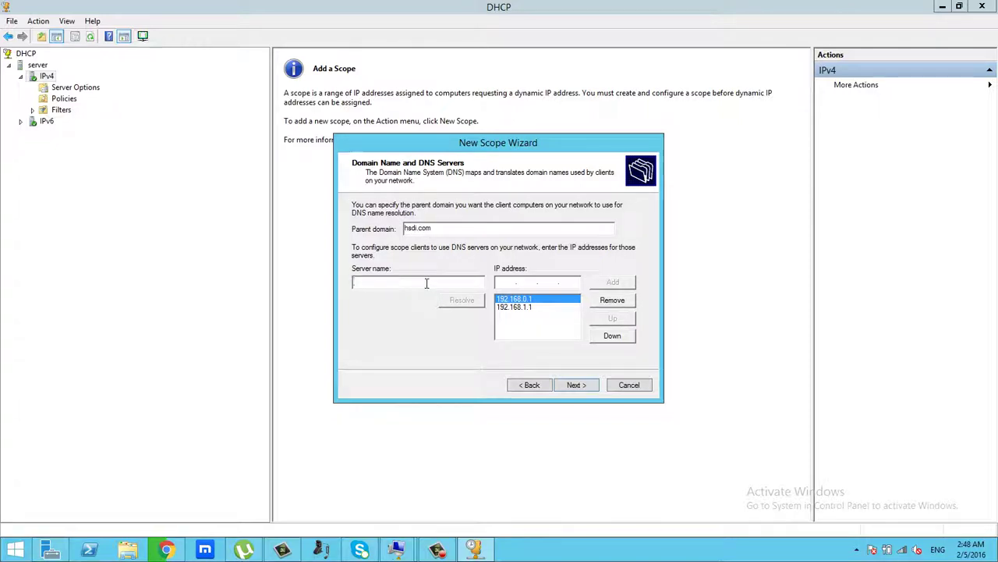
text(server)
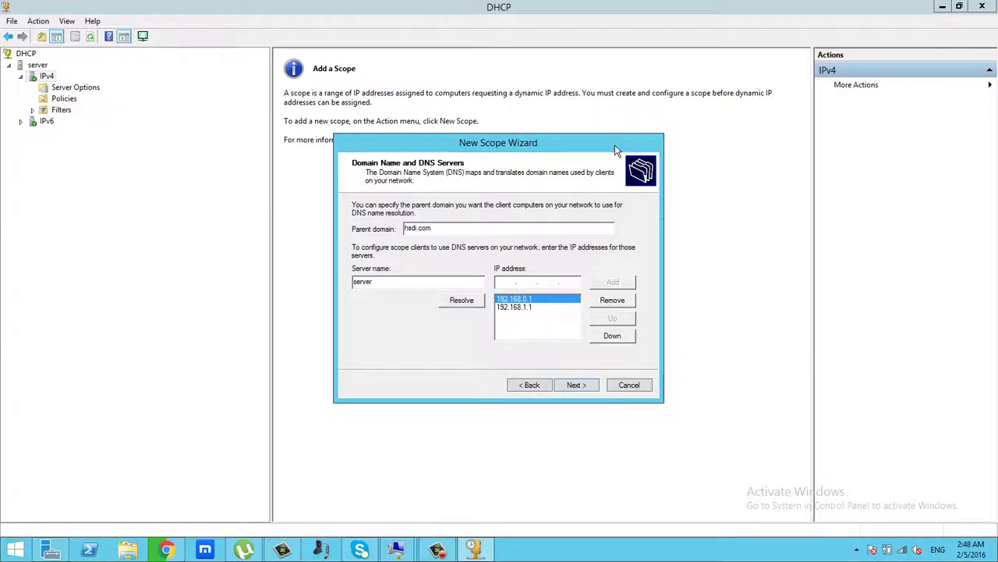
click(453, 304)
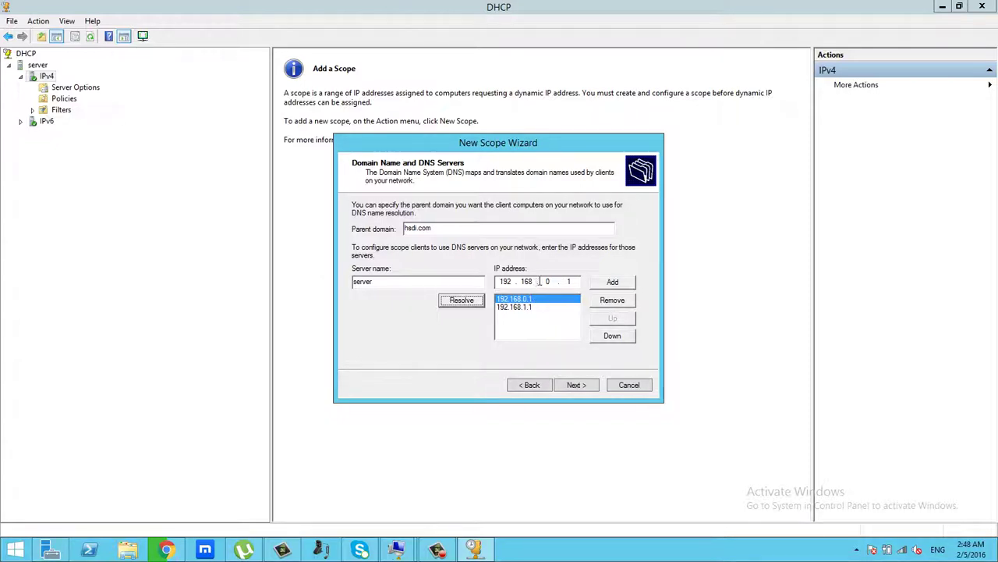
Clear the resolved IP address, the parent domain and the DNS server name.
click(576, 283)
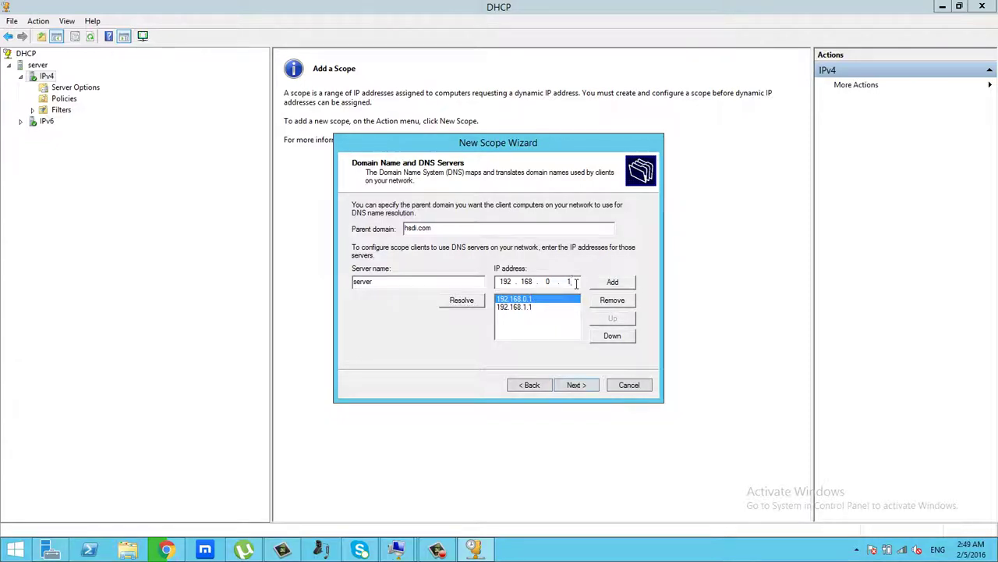
key(BackSpace)
key(BackSpace)
key(BackSpace)
key(BackSpace)
key(BackSpace)
key(BackSpace)
key(BackSpace)
key(BackSpace)
key(BackSpace)
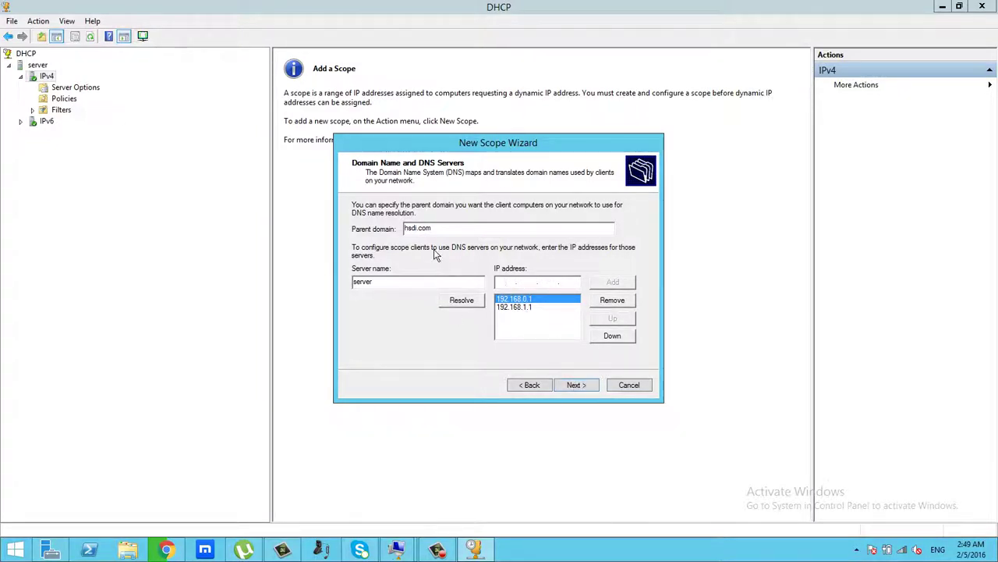
drag(448, 228, 344, 225)
key(Delete)
drag(428, 280, 254, 276)
key(Delete)
Accept the listed DNS servers, skip WINS, activate the scope now, finish the wizard and expand the new scope.
click(587, 388)
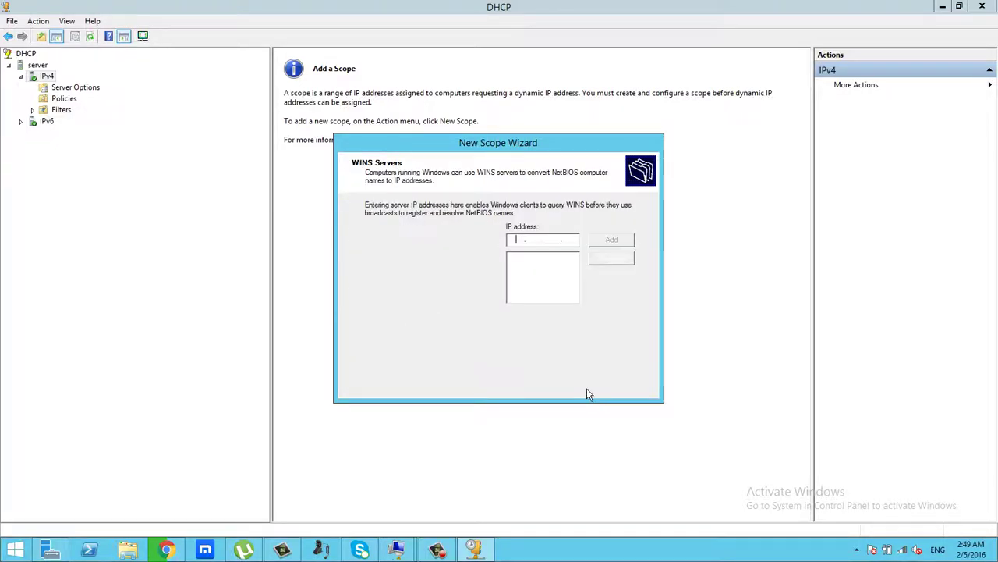
click(586, 385)
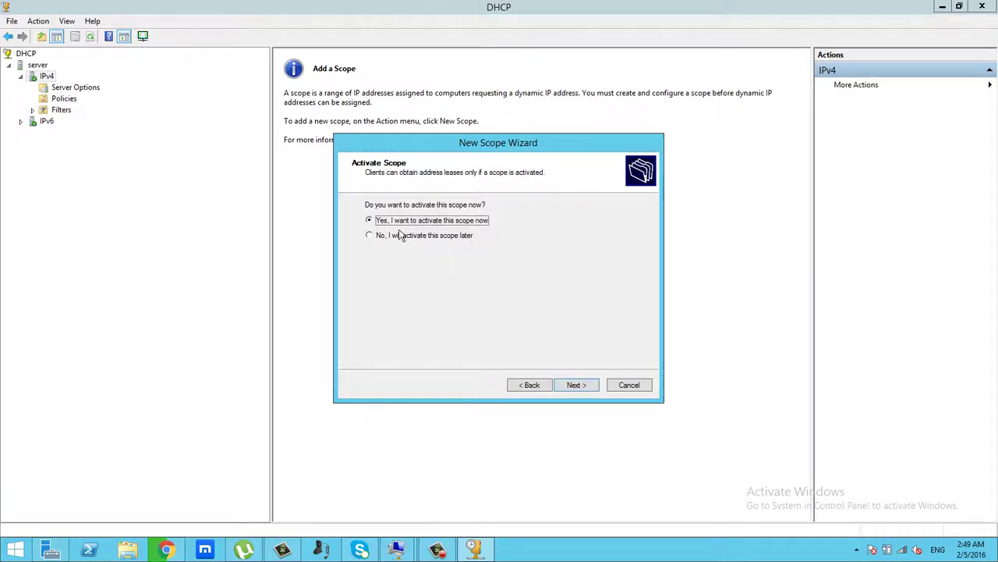
click(577, 385)
click(577, 386)
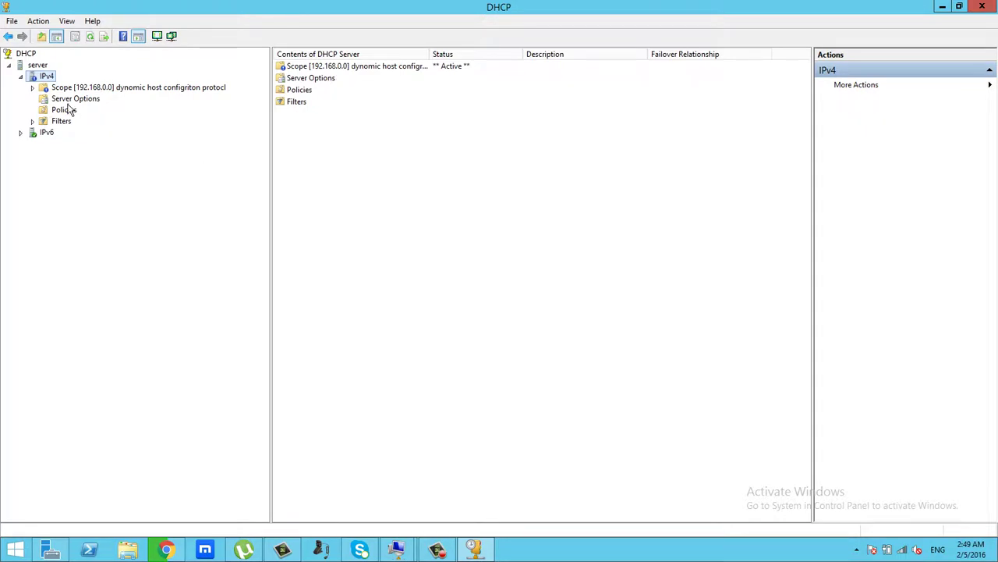
click(32, 89)
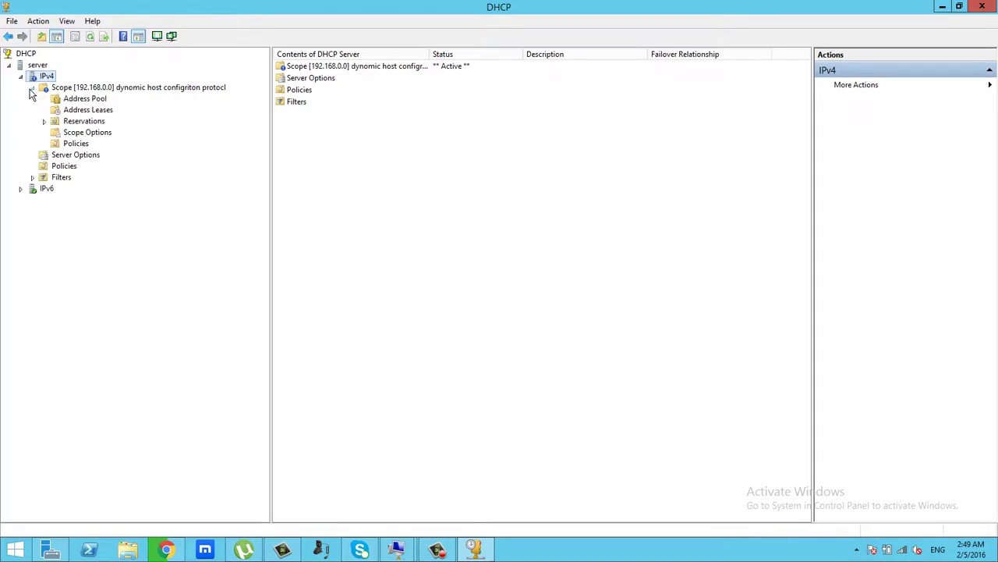
Look through the new scope's Address Pool, Address Leases, Reservations, Scope Options and Policies, and return to the IPv4 overview.
click(74, 99)
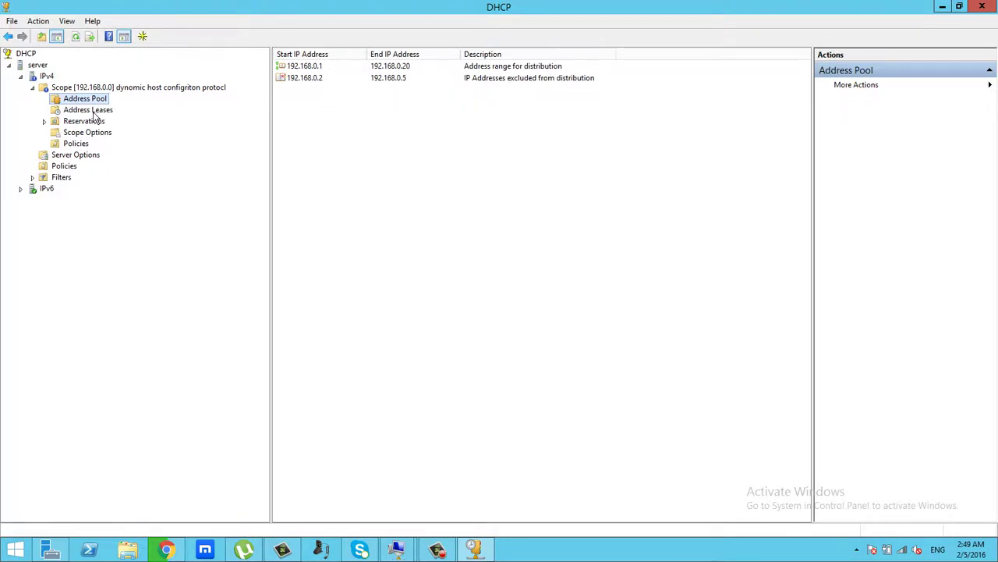
click(99, 112)
click(85, 123)
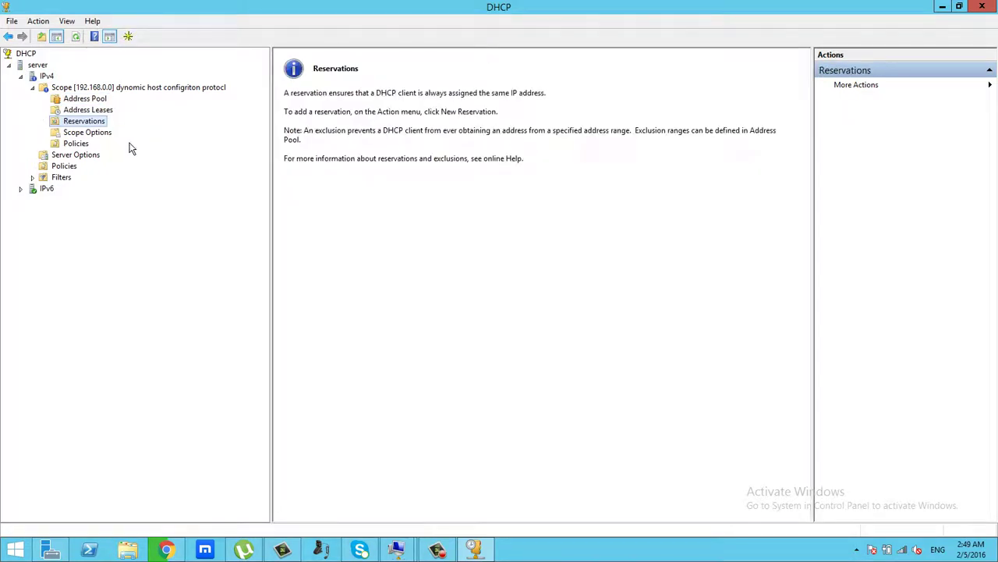
click(82, 134)
click(82, 144)
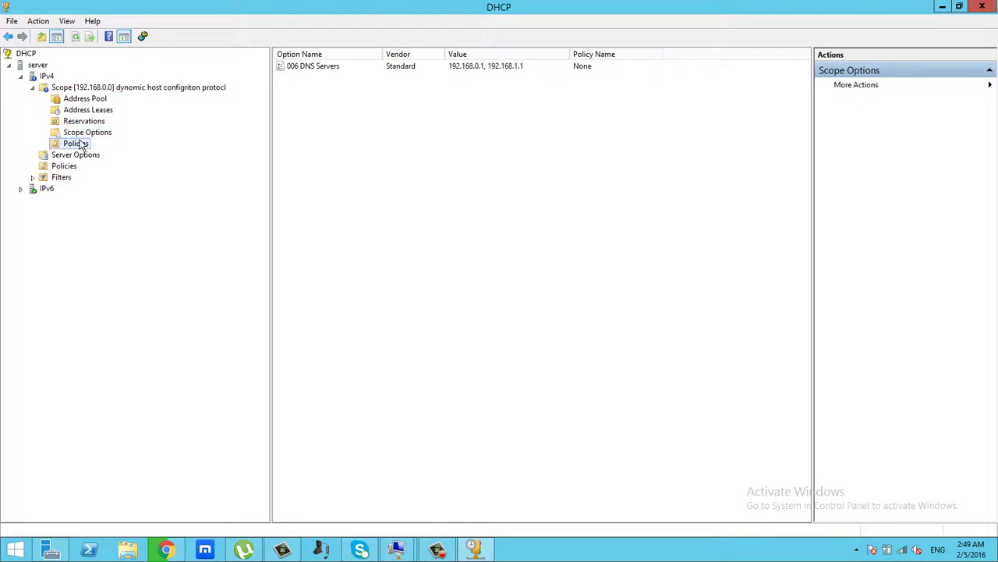
click(74, 100)
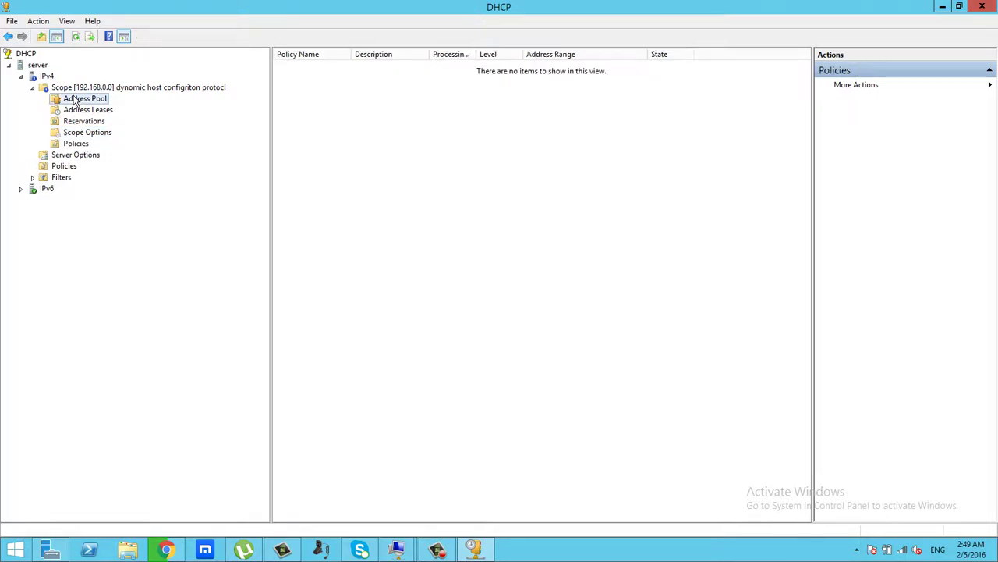
click(36, 78)
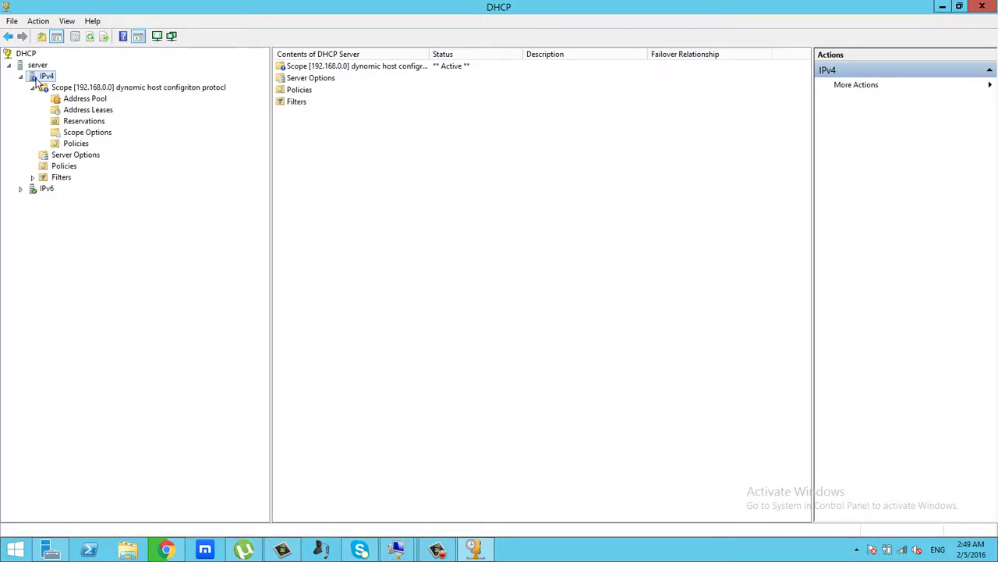
Examine the distribution range and the excluded range in the scope's address pool, followed by its address leases and reservations.
click(80, 100)
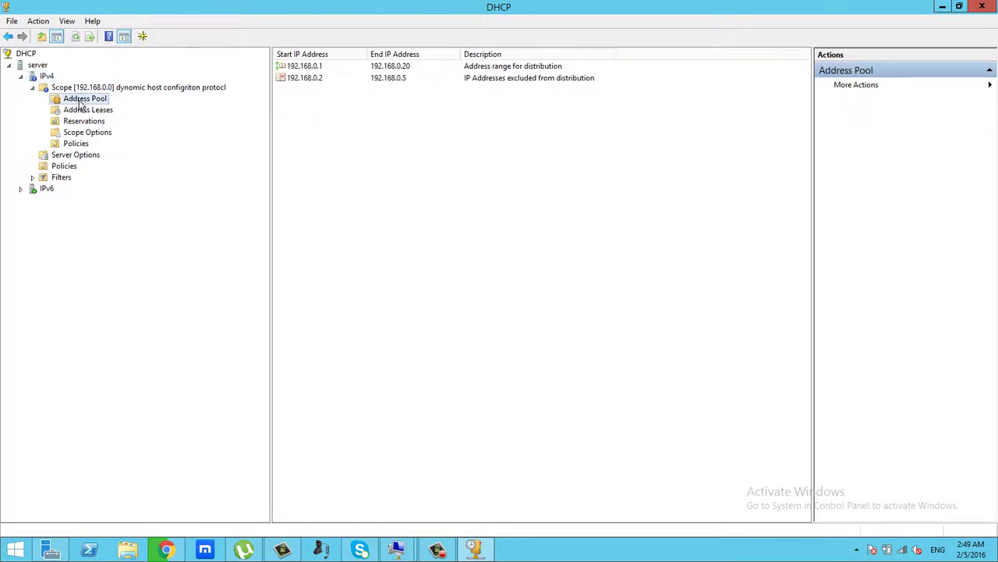
click(396, 67)
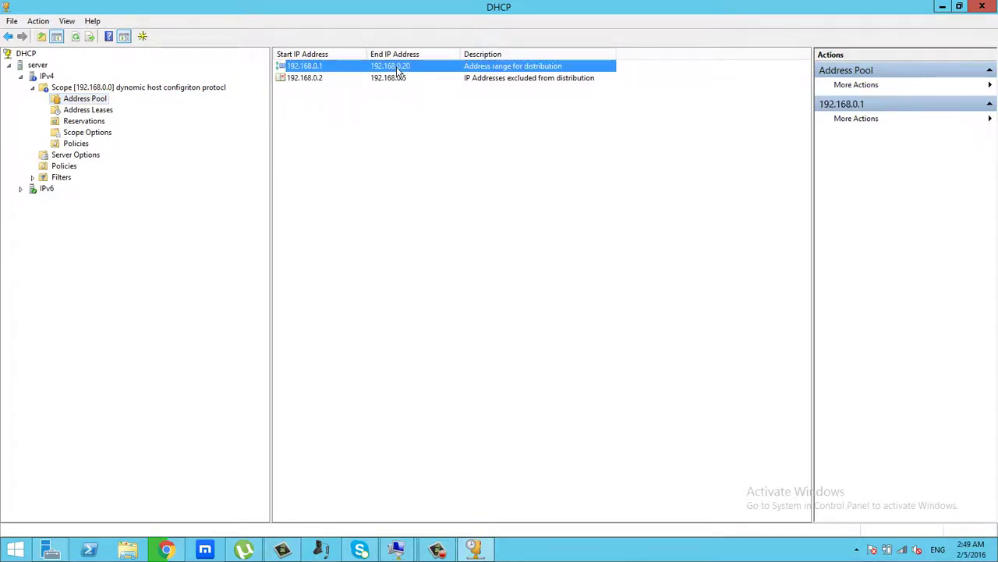
click(316, 79)
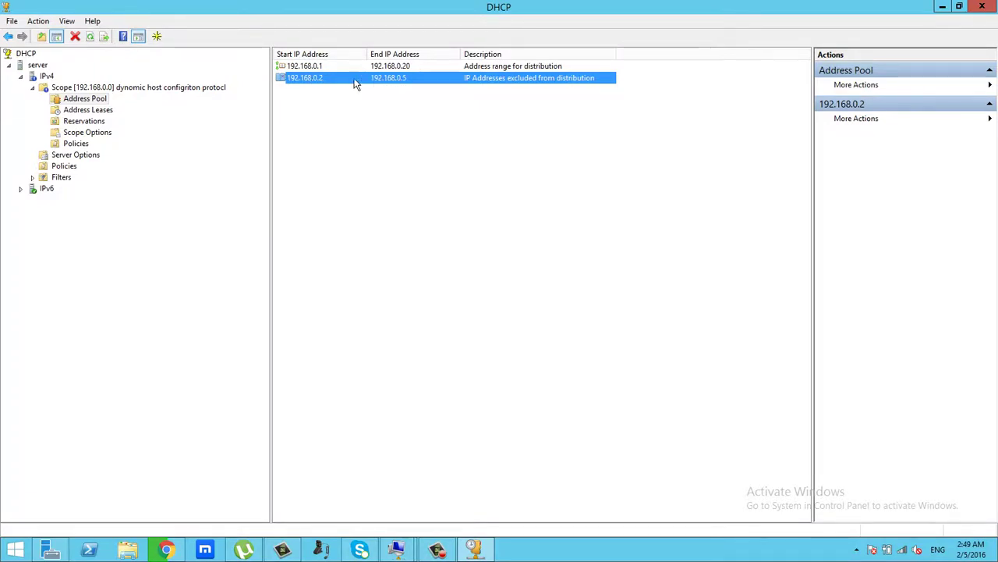
click(314, 68)
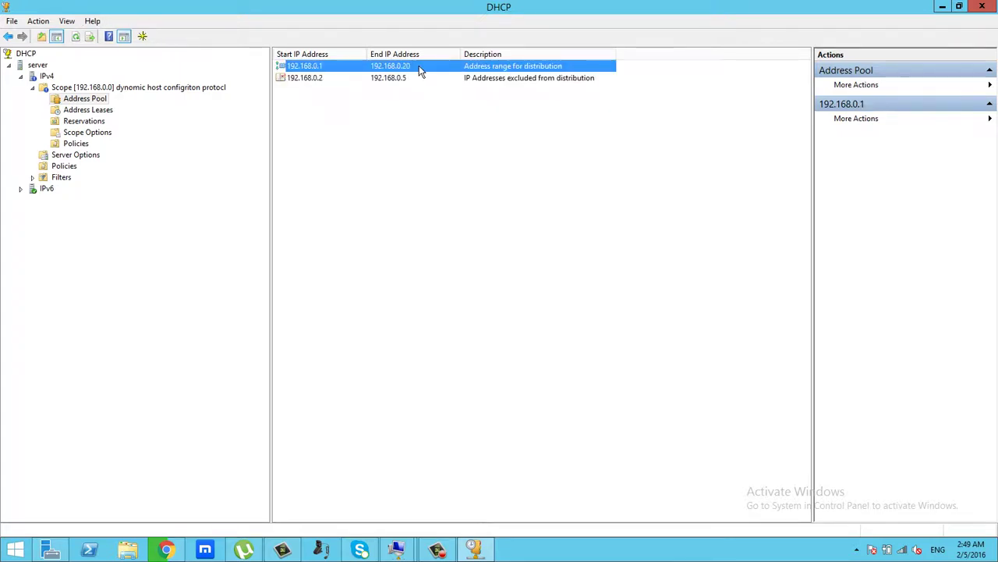
click(334, 80)
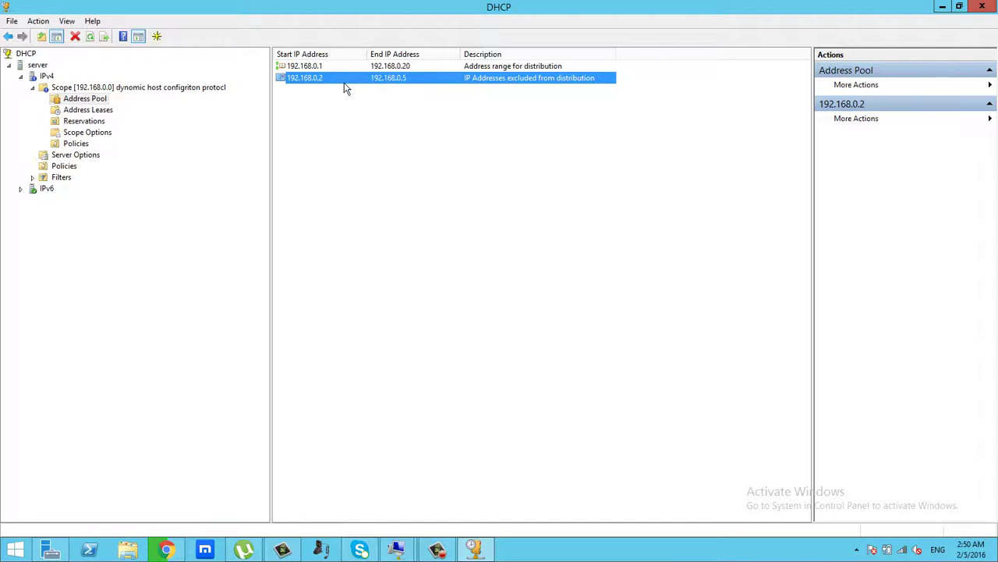
click(78, 110)
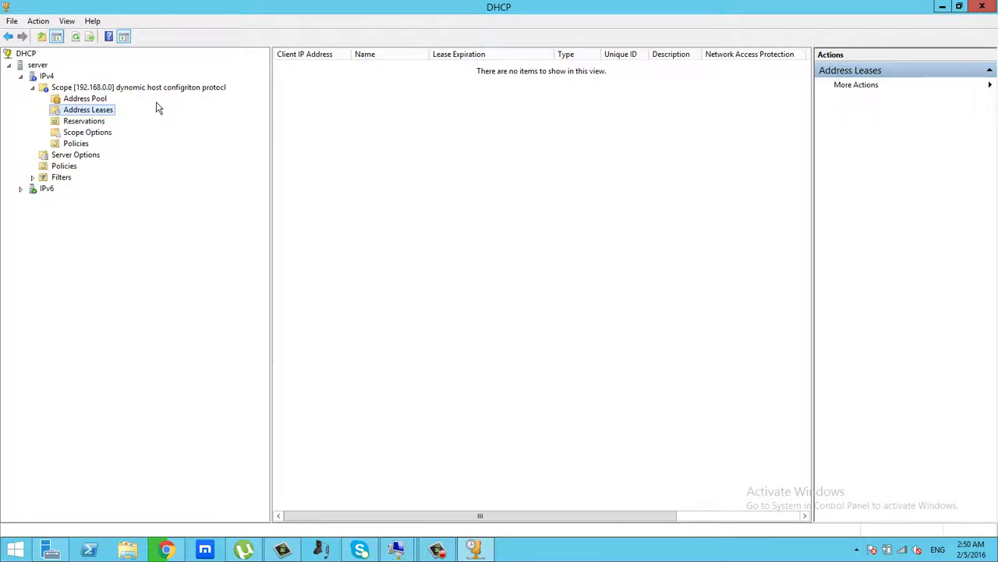
click(66, 125)
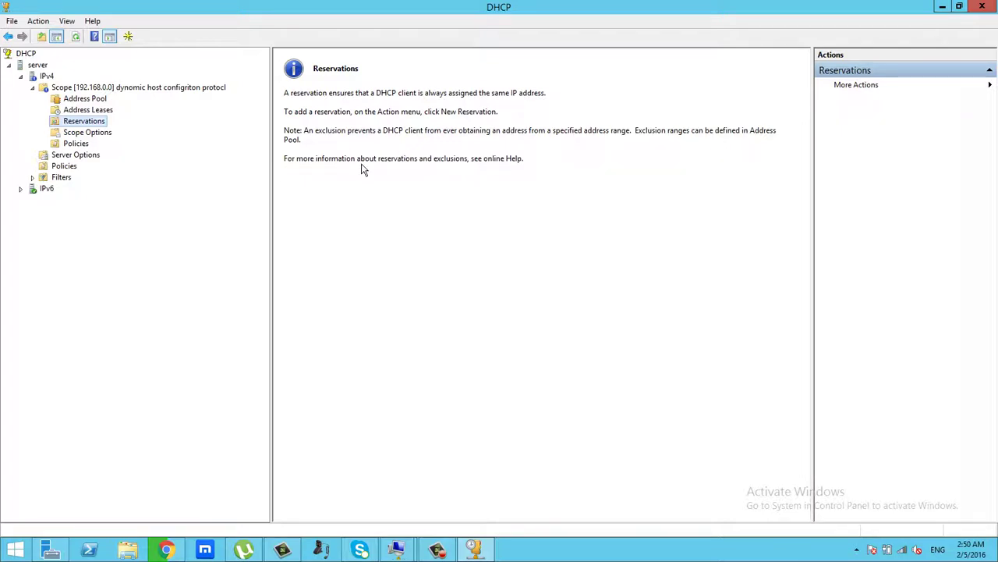
Minimize the DHCP console and view the Win8 and win8.1 virtual machine windows alternately.
click(943, 7)
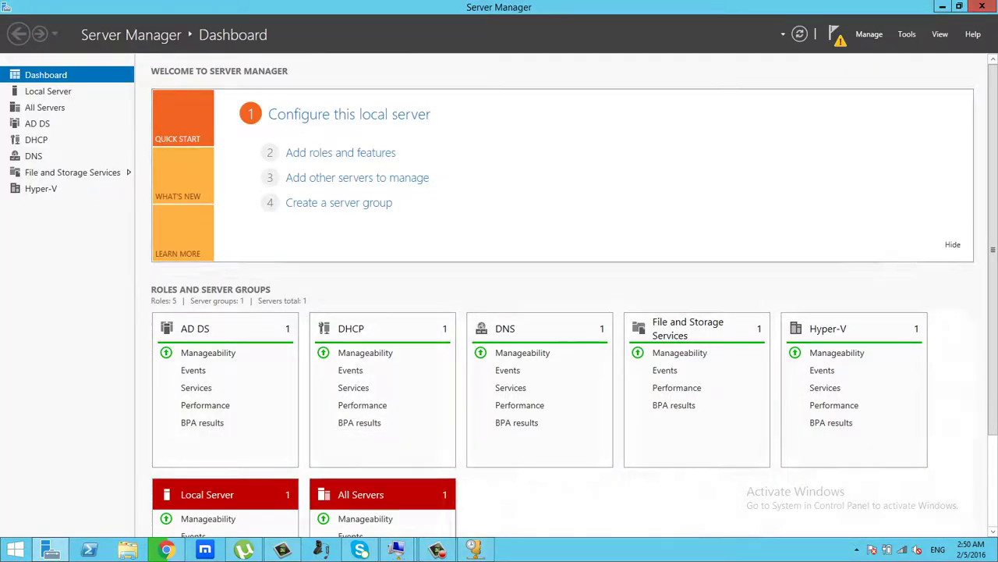
mouse_move(396, 548)
click(330, 477)
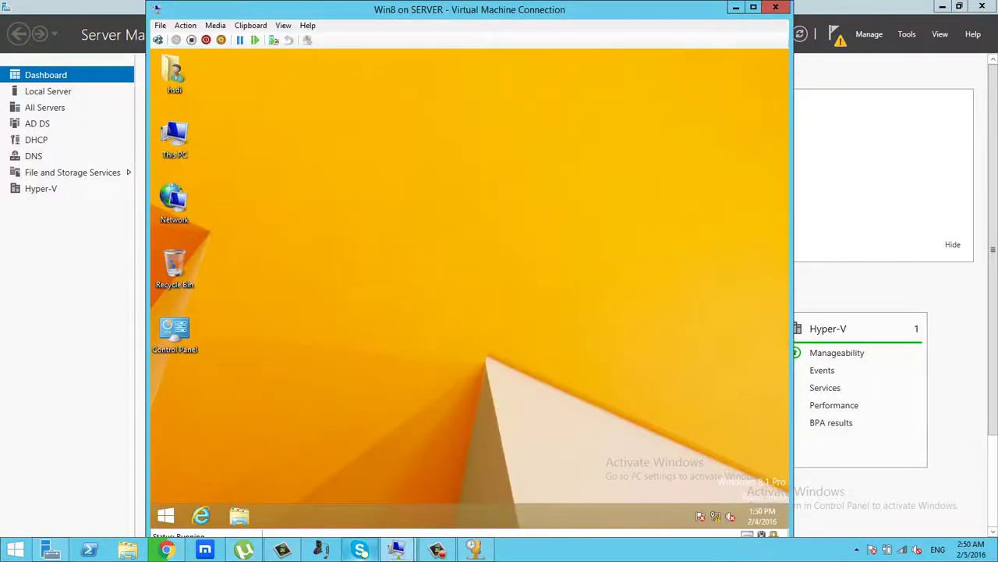
click(485, 492)
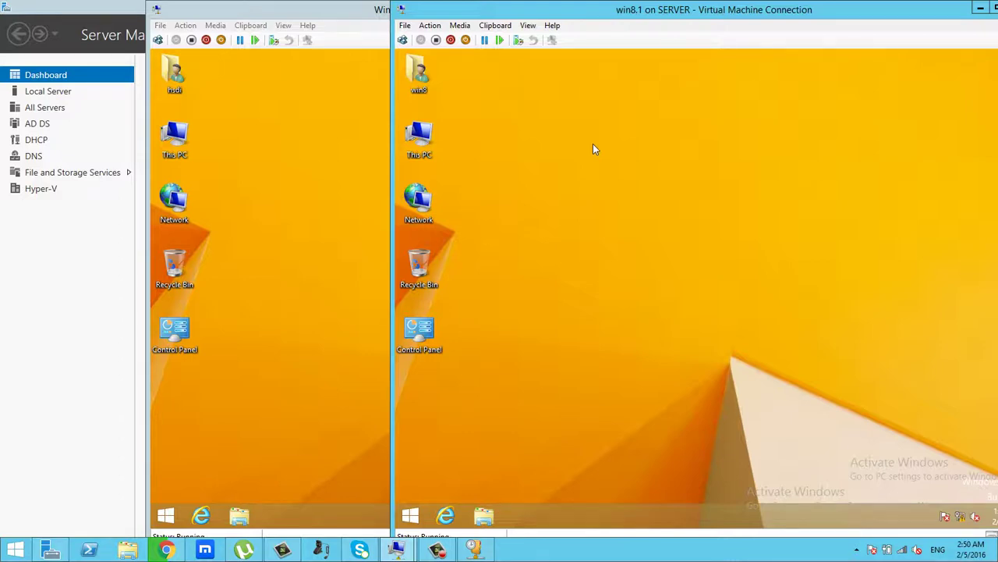
click(274, 154)
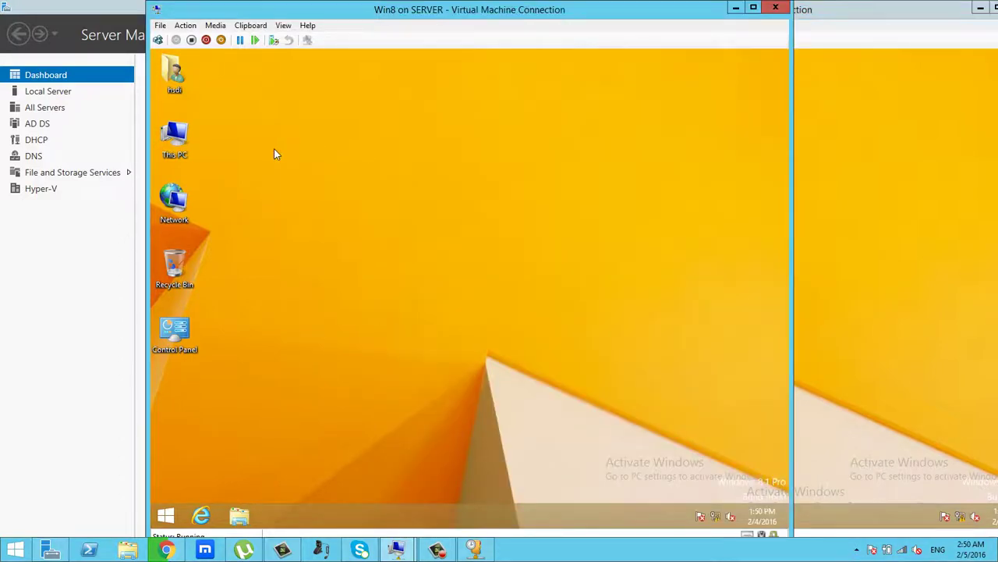
click(868, 154)
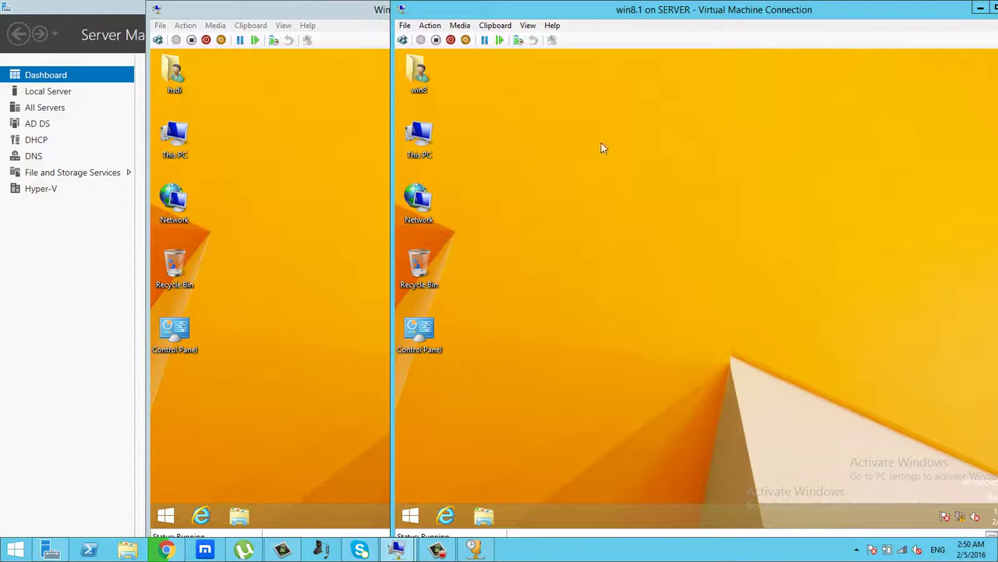
click(294, 171)
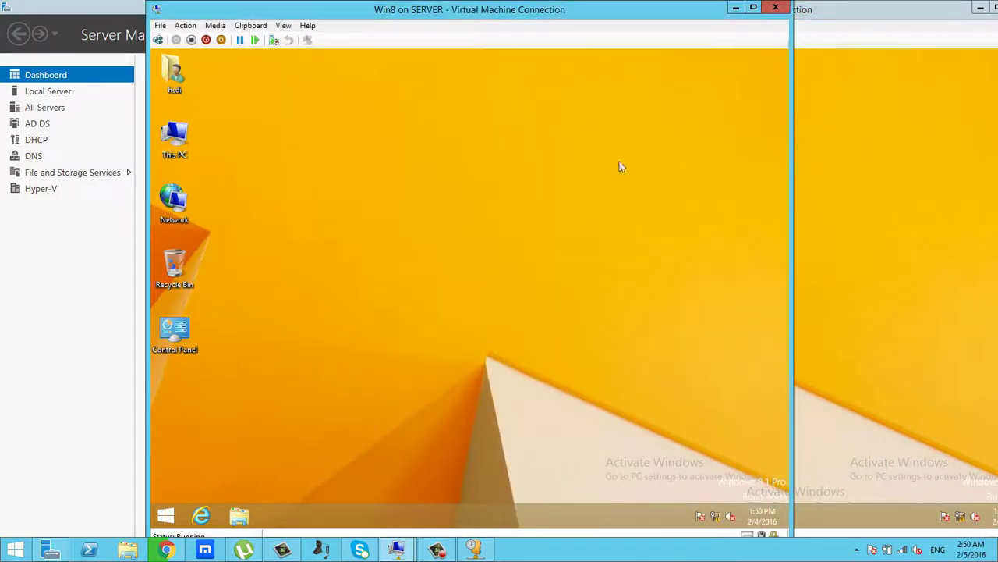
click(855, 159)
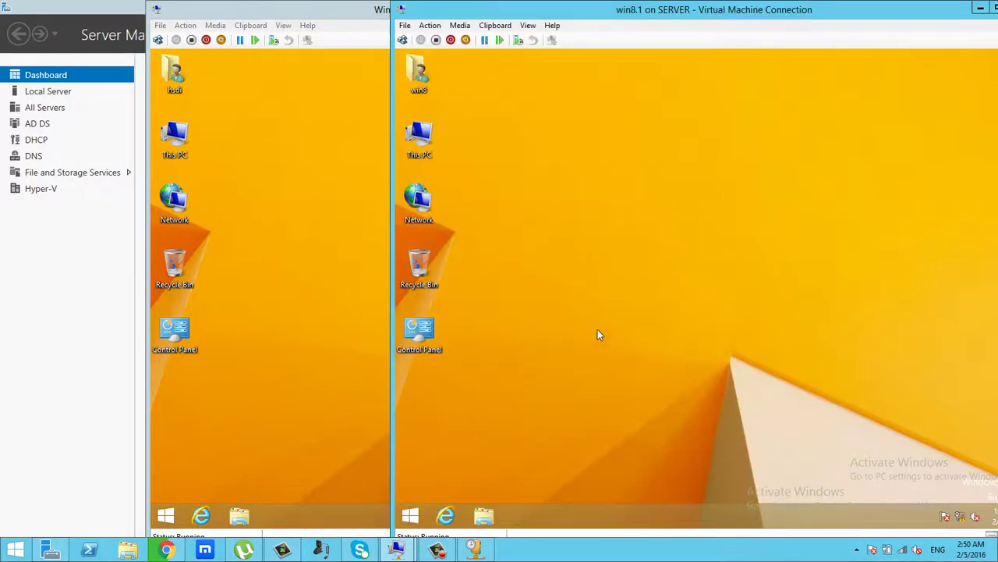
mouse_move(399, 552)
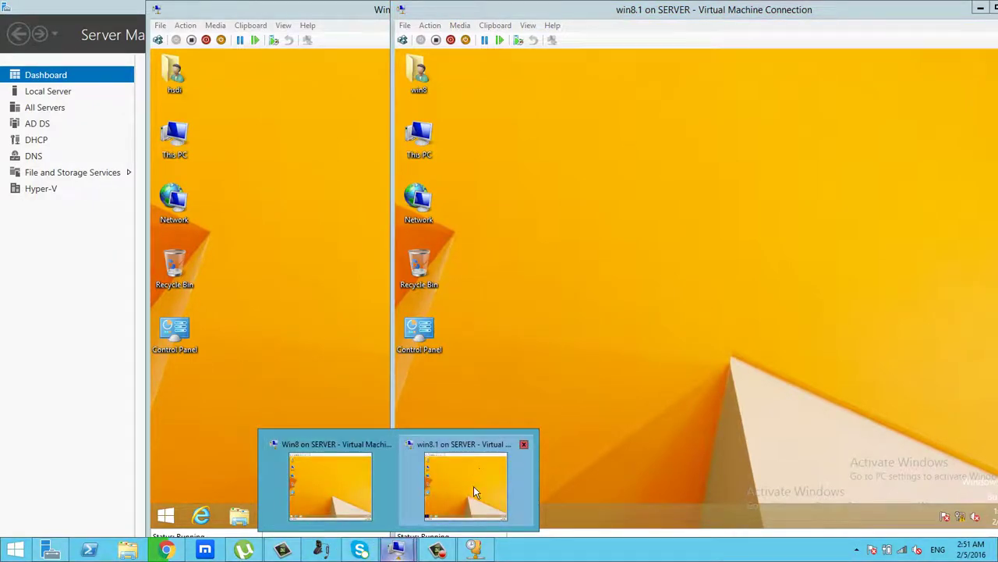
Return to the DHCP console and check the scope's reservations, address leases, address pool and available scope commands.
click(474, 553)
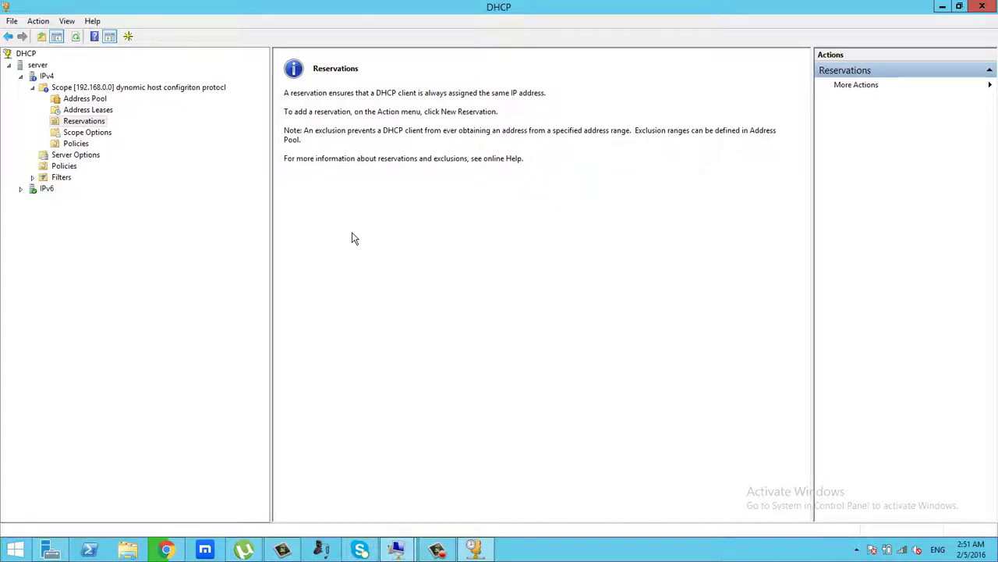
click(78, 124)
click(70, 110)
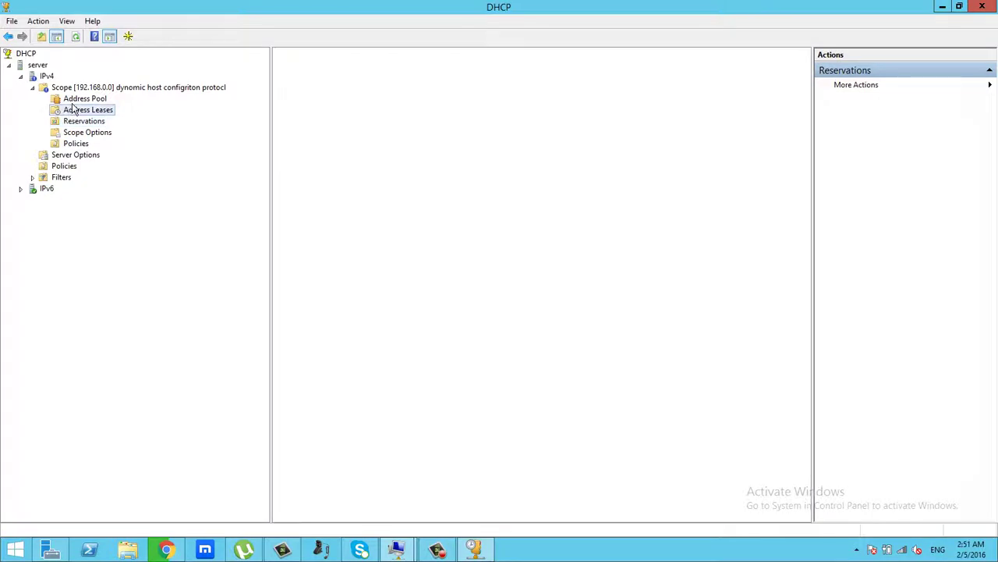
click(72, 100)
right_click(50, 88)
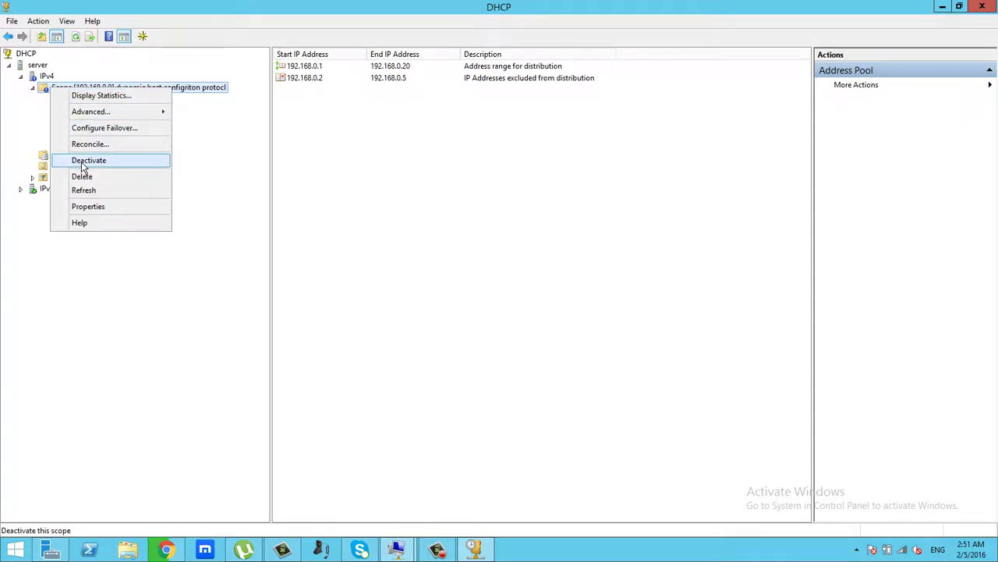
click(485, 148)
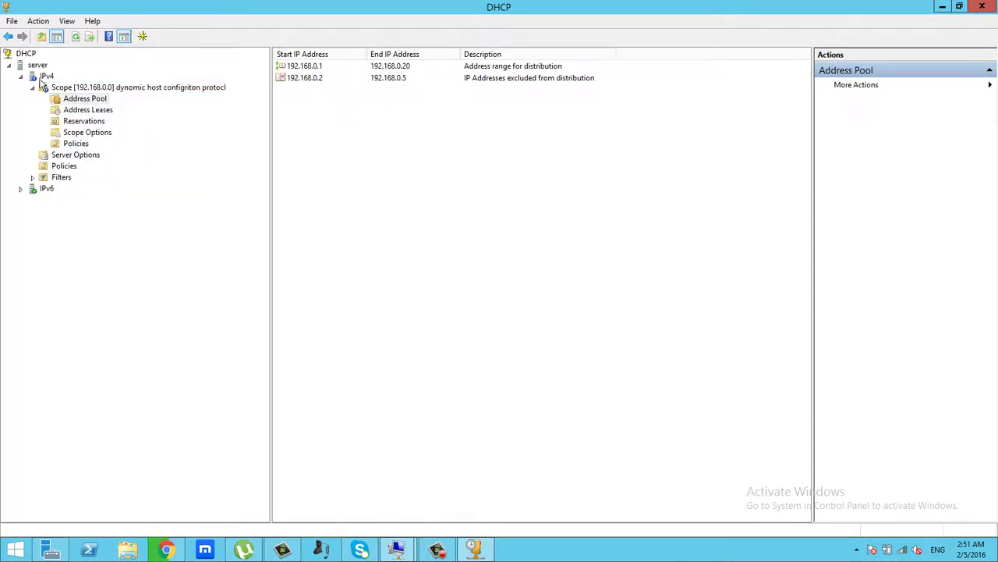
click(437, 550)
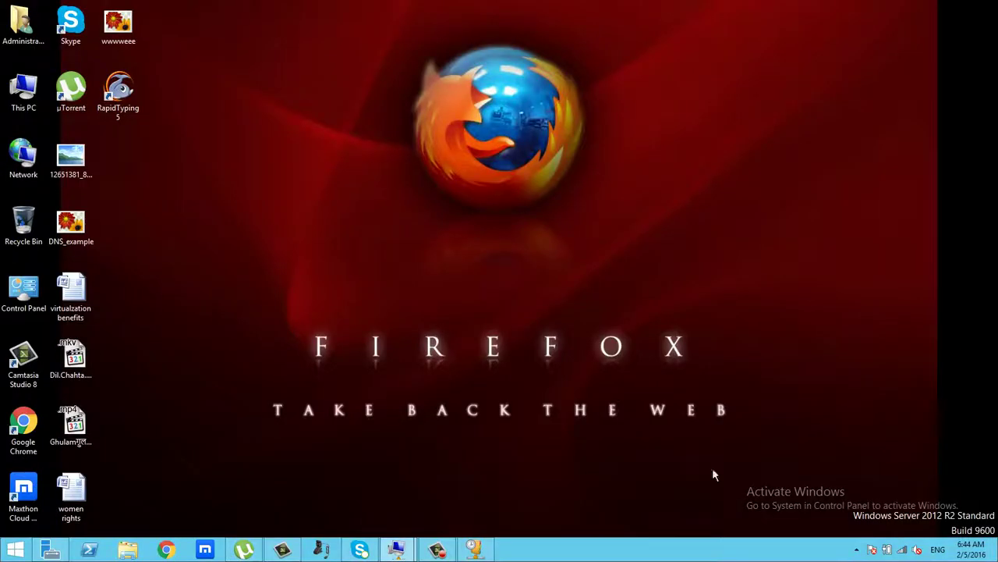
click(398, 550)
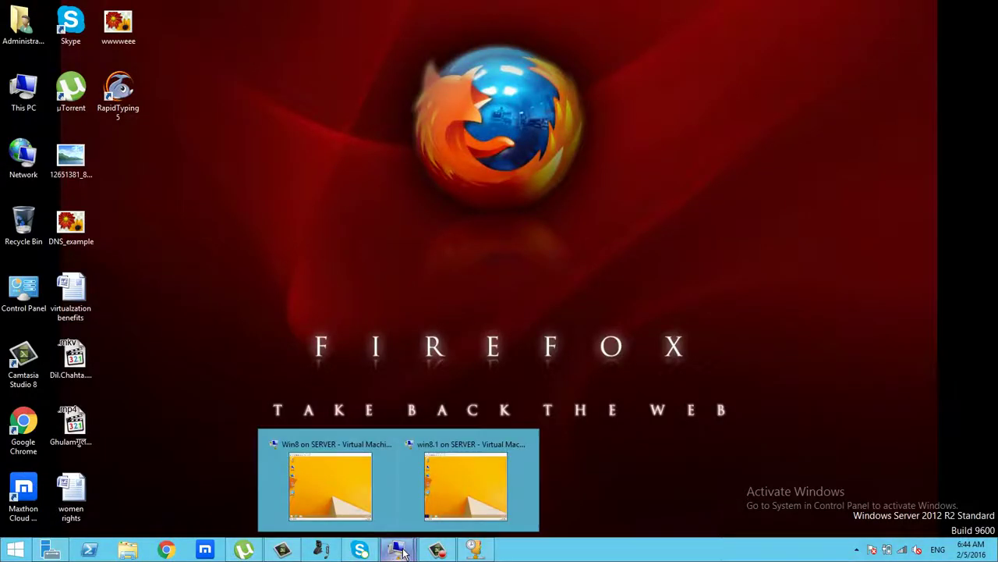
Reopen the DHCP console and review the address pool's distribution and exclusion ranges and the scope's address leases.
click(476, 551)
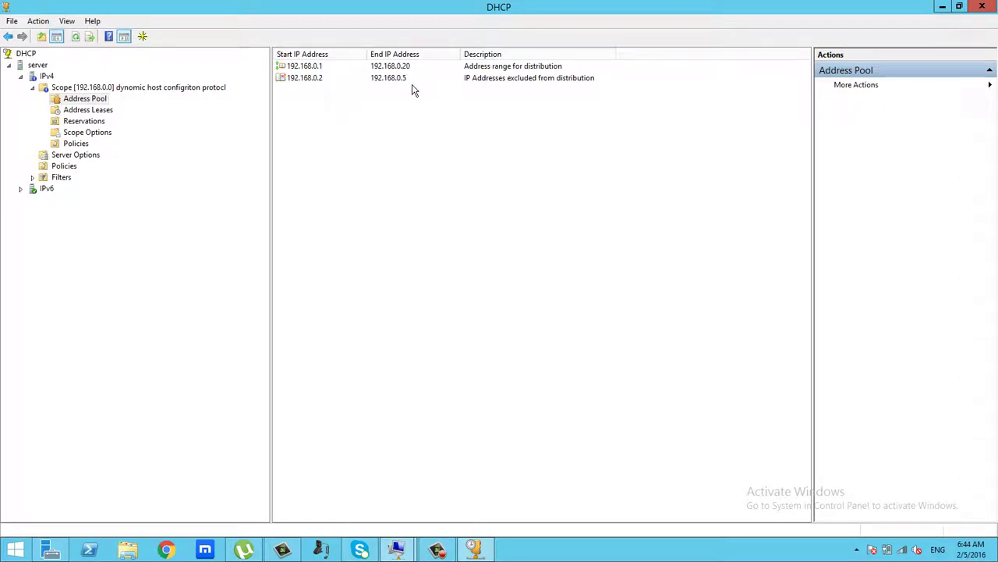
click(358, 79)
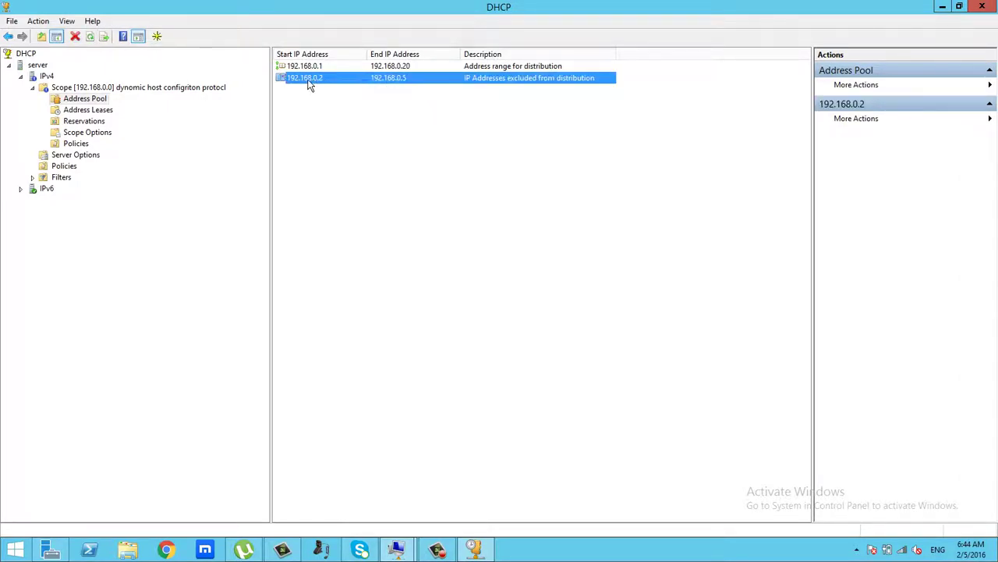
click(404, 68)
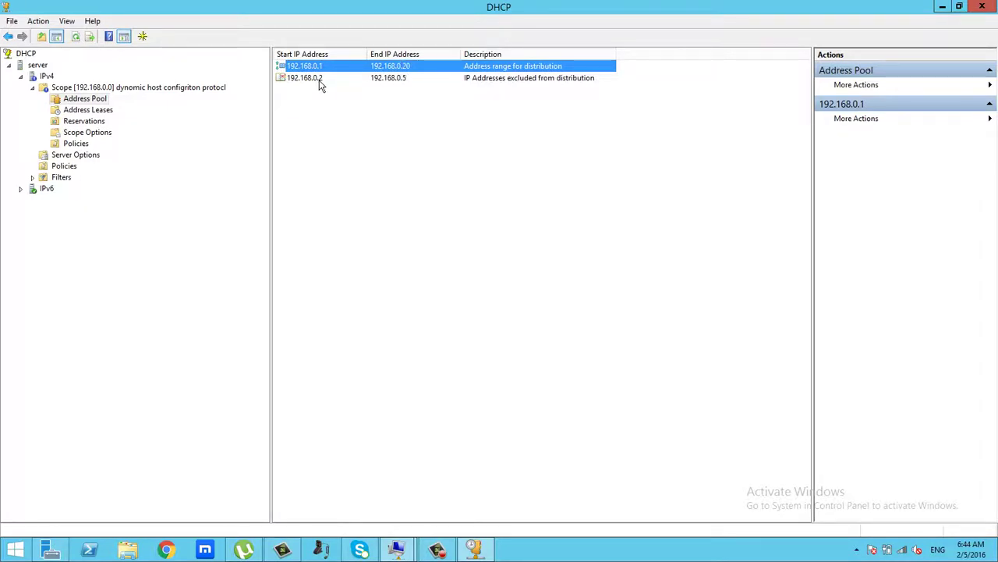
click(343, 80)
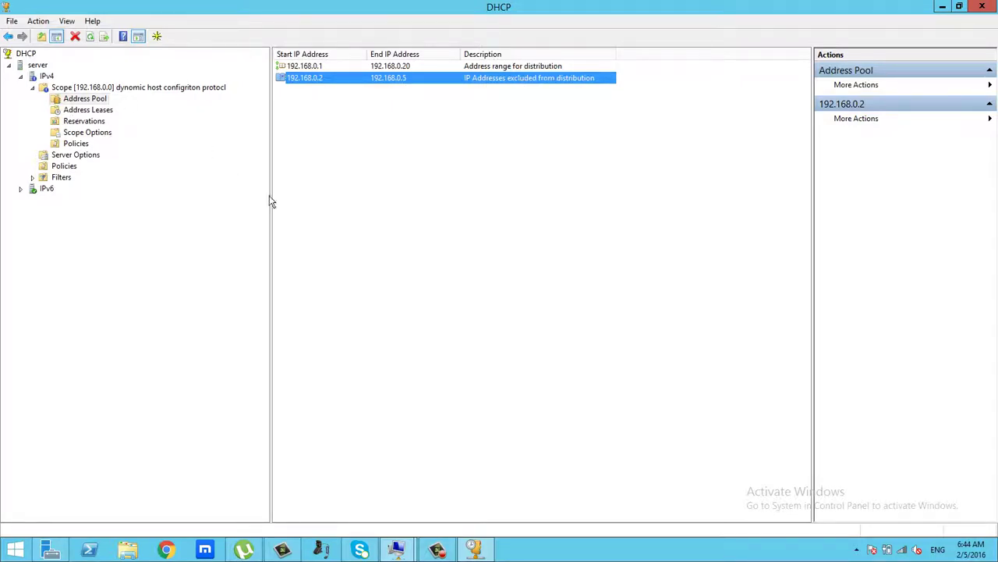
click(84, 110)
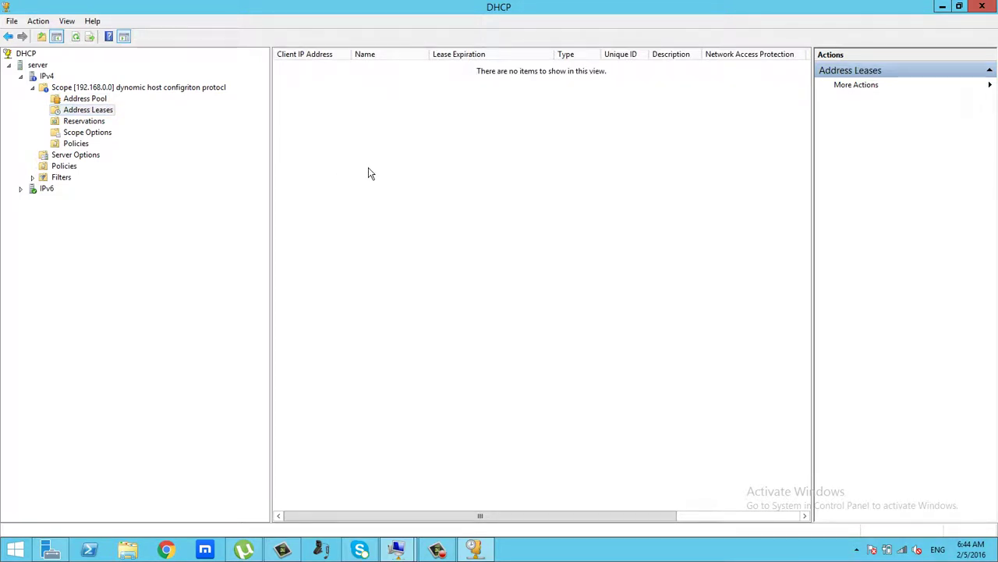
click(102, 114)
Minimize the DHCP console and switch to the Win8 virtual machine.
click(943, 8)
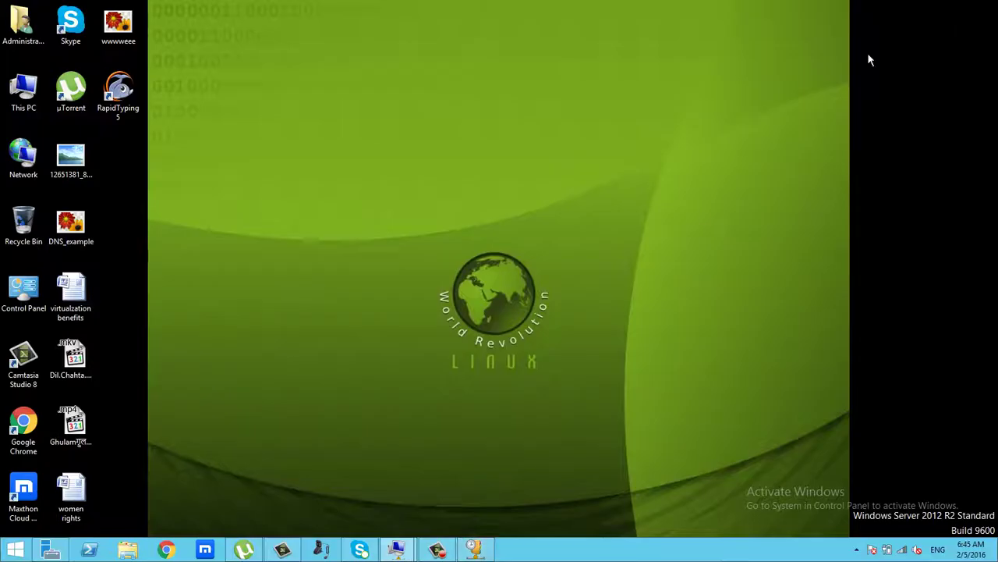
click(475, 550)
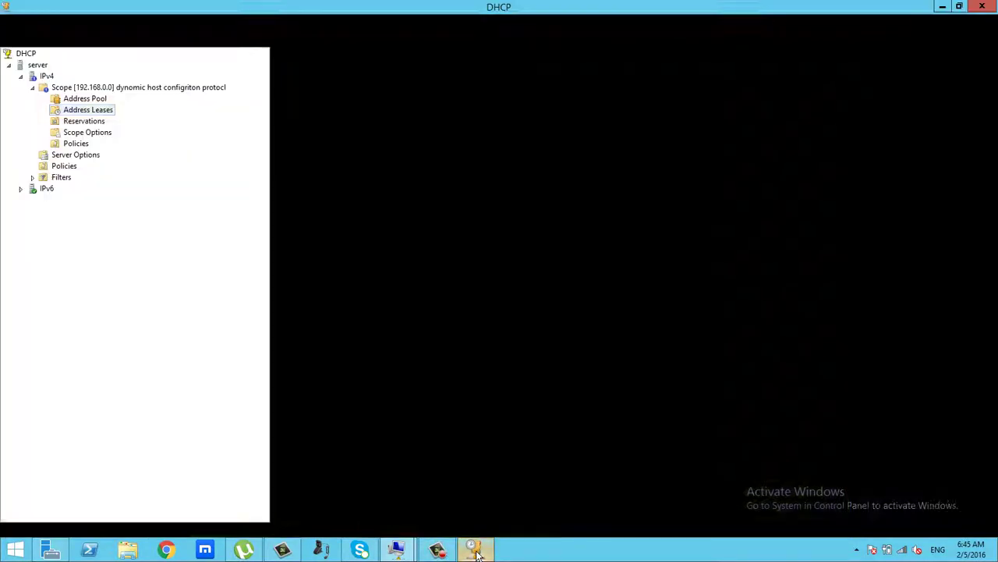
click(475, 550)
mouse_move(393, 554)
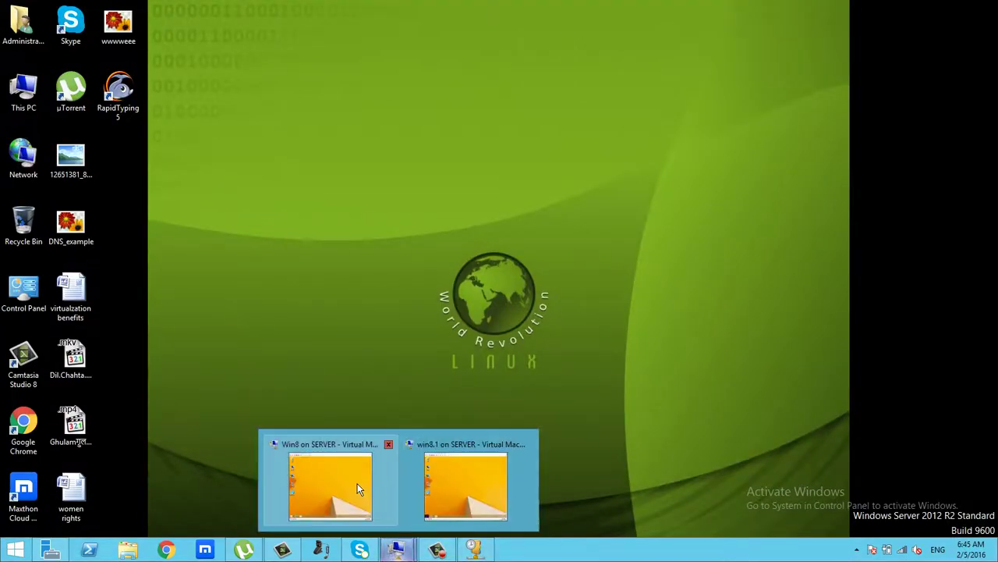
click(357, 482)
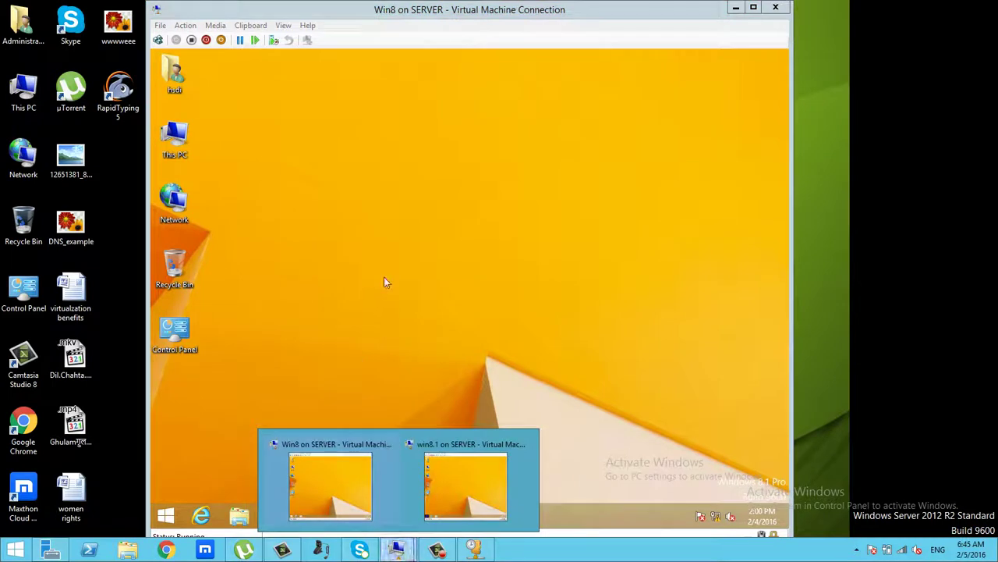
Open the Ethernet adapter's status from the network connections of the Win8 virtual machine.
right_click(175, 204)
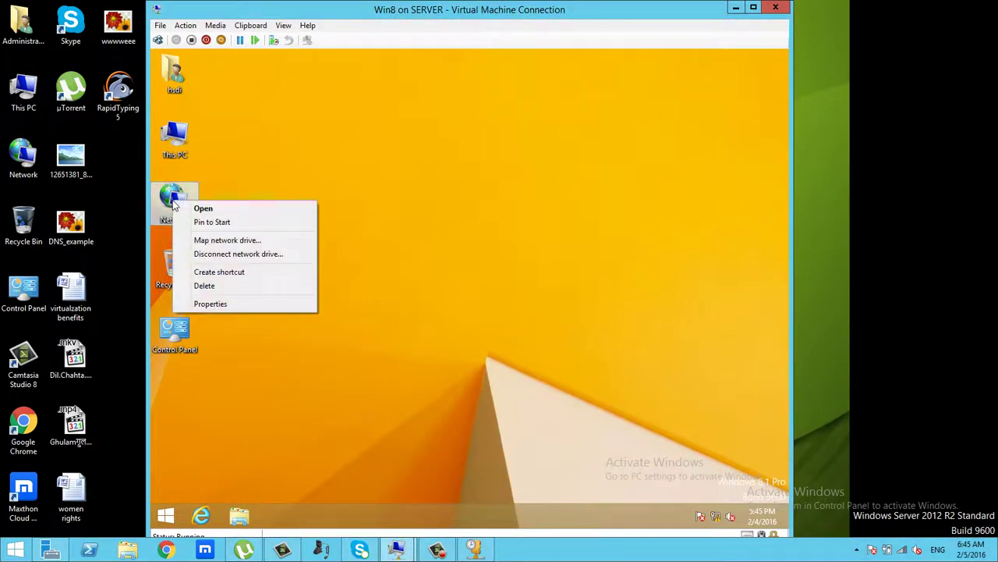
click(242, 304)
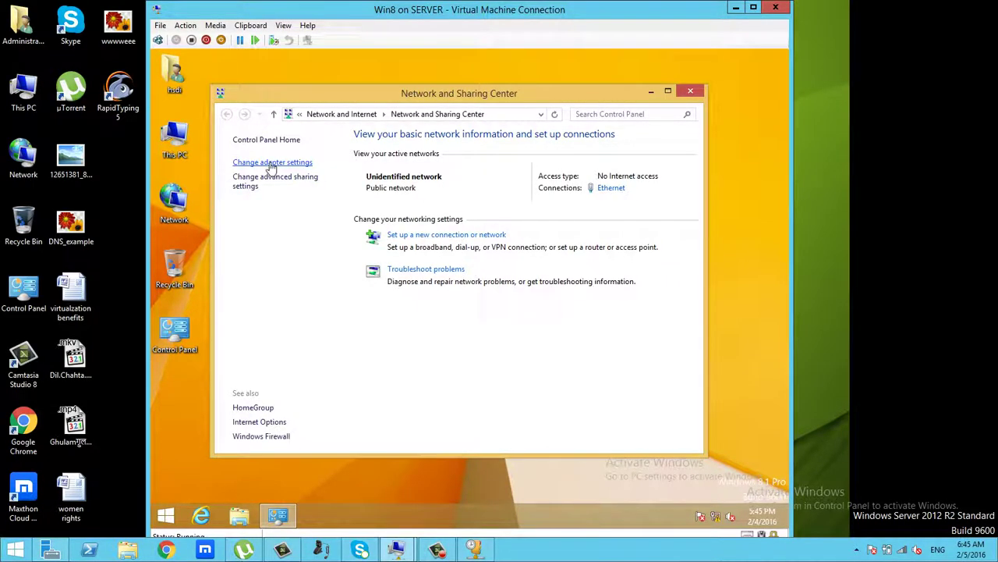
click(273, 164)
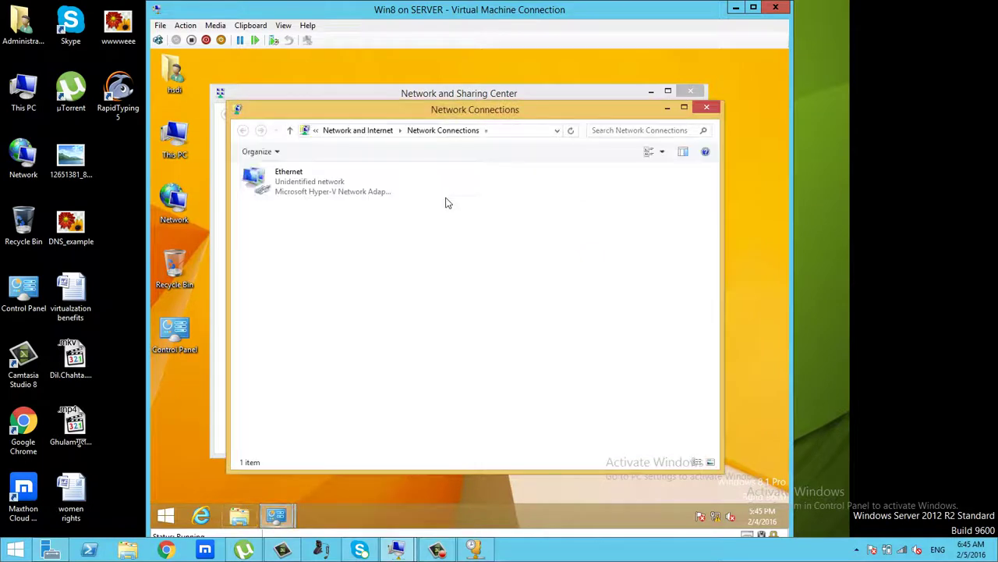
click(298, 184)
double_click(296, 184)
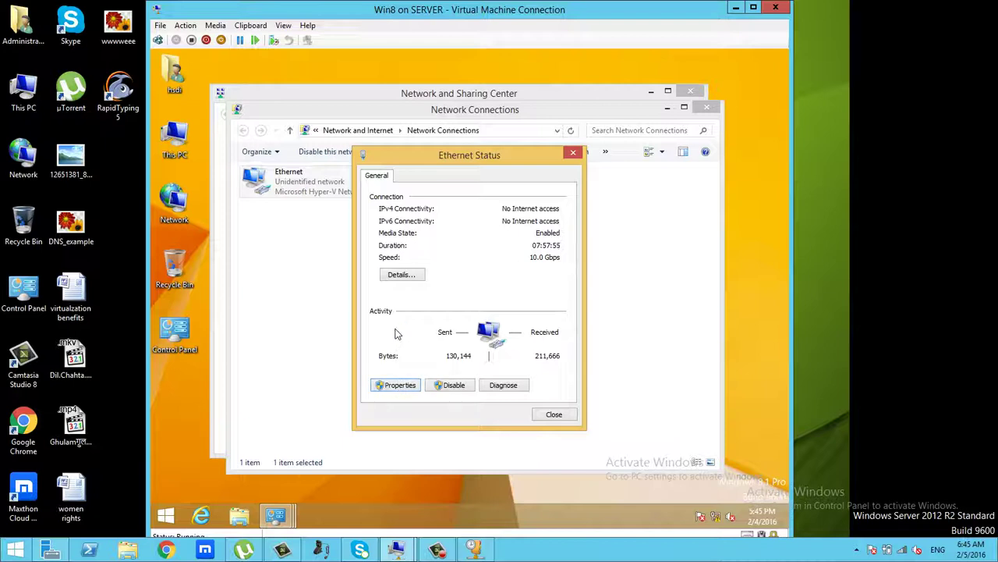
Set the Win8 Ethernet adapter's IPv4 properties to obtain the IP address and DNS server address automatically, and close the adapter's dialogs.
click(400, 387)
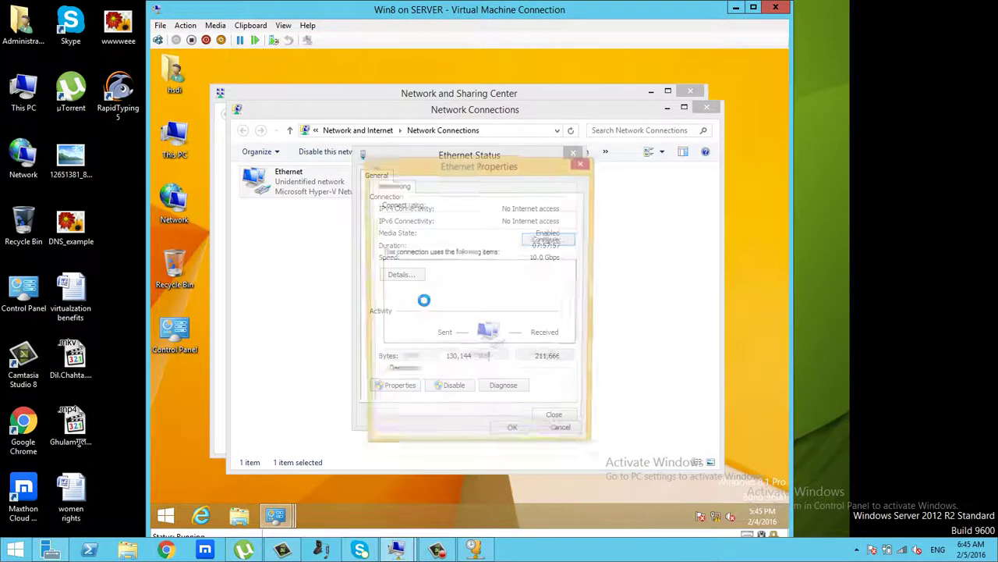
click(573, 330)
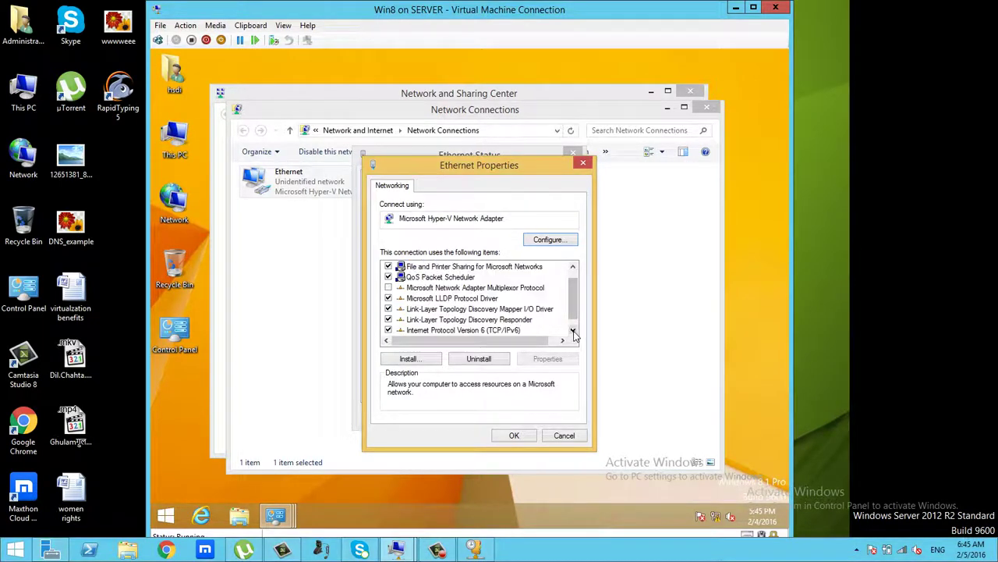
click(574, 330)
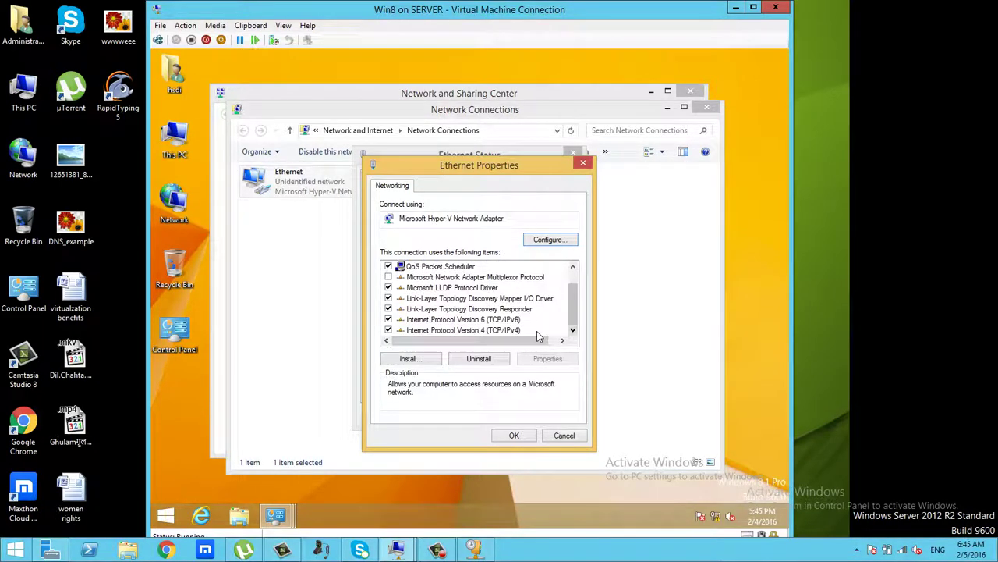
double_click(463, 329)
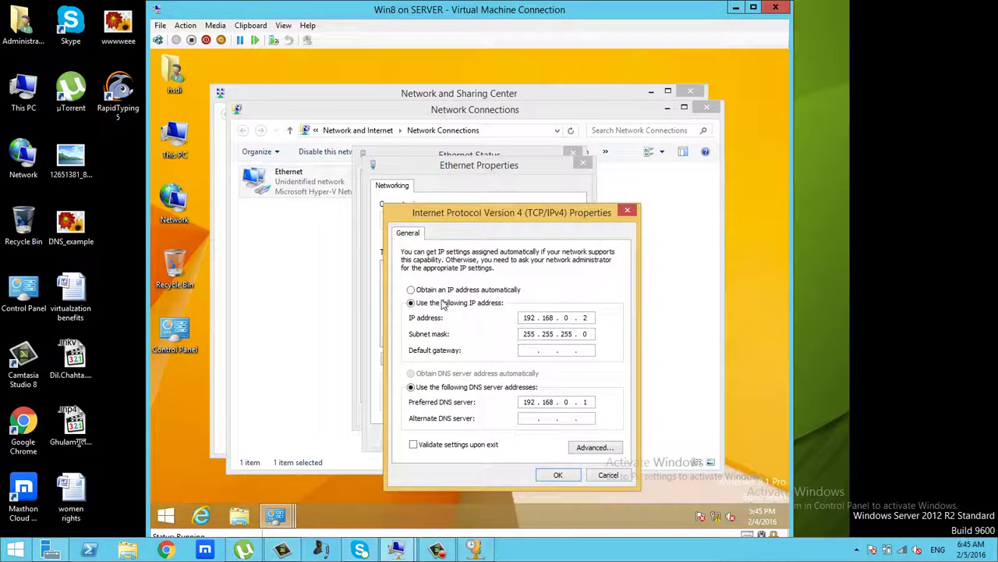
click(441, 291)
click(459, 373)
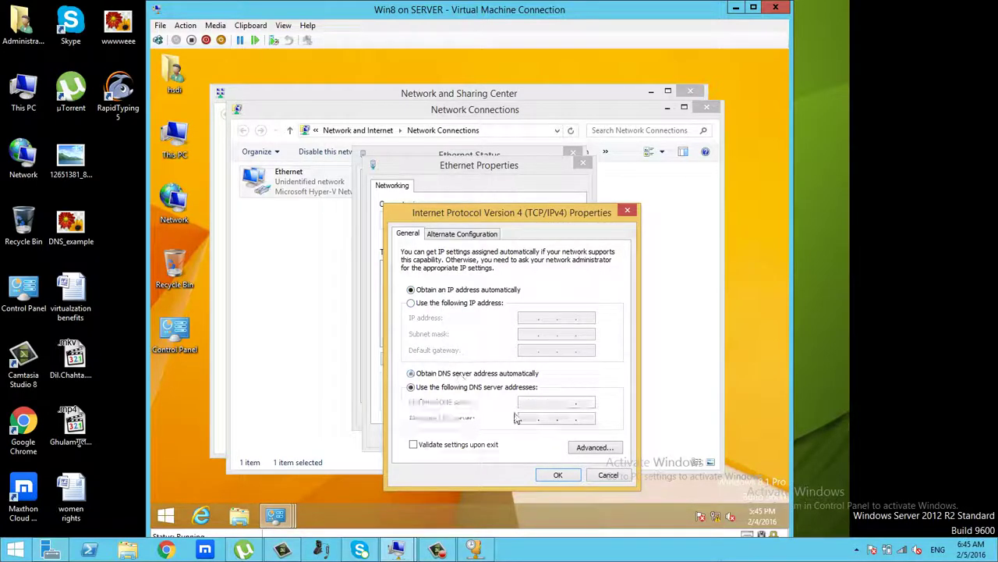
click(558, 475)
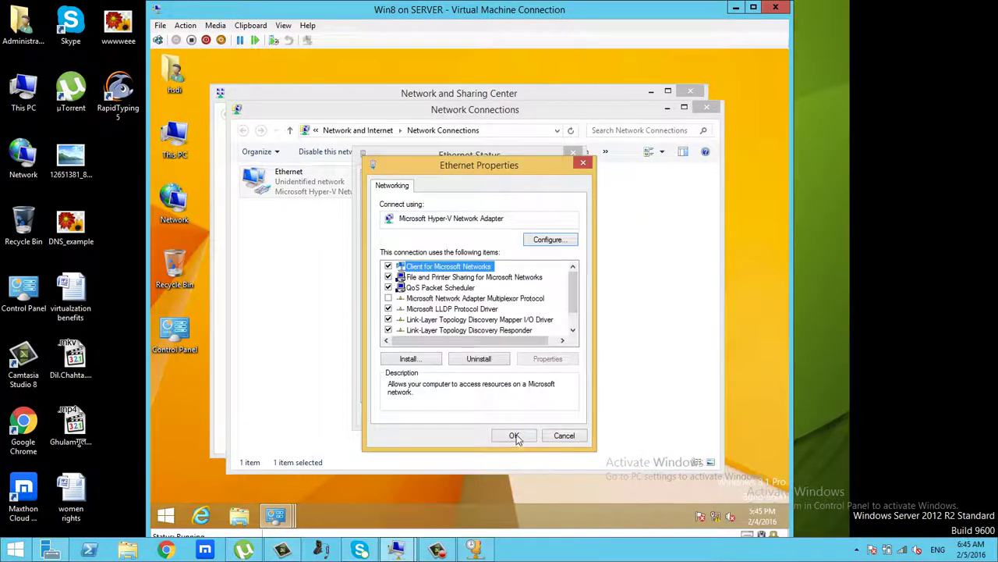
click(514, 437)
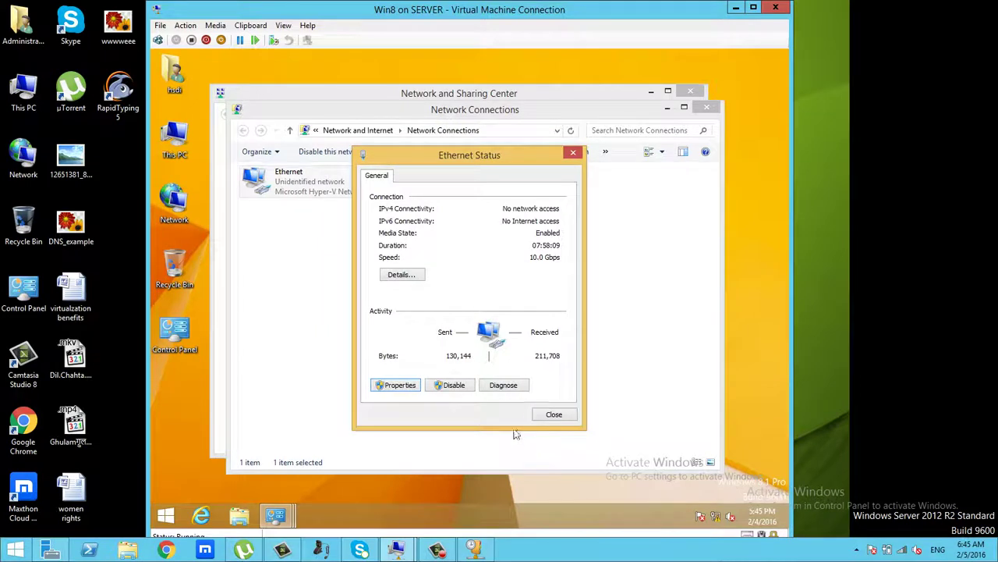
click(554, 415)
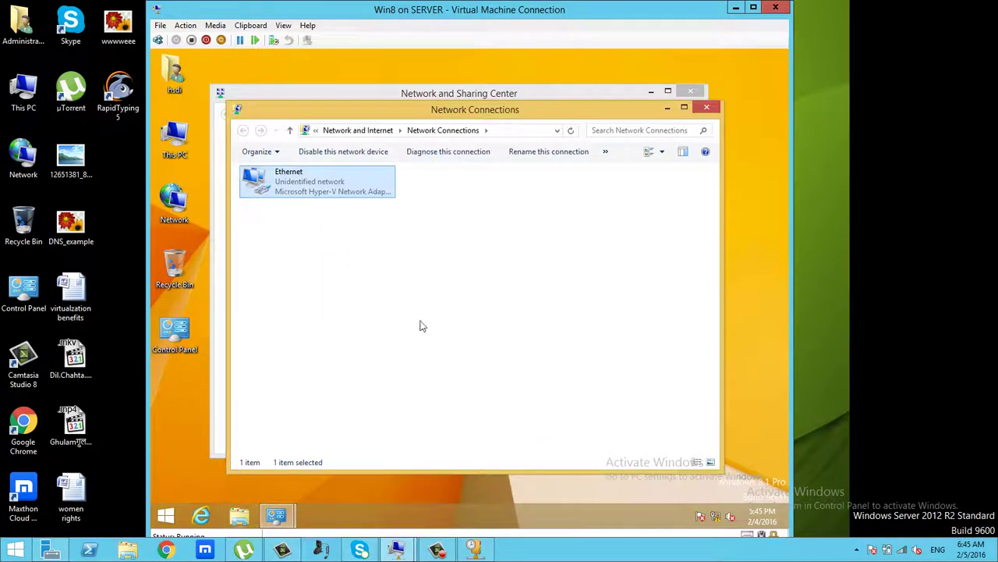
Switch to the win8.1 virtual machine and open the Ethernet adapter's status from its network connections.
mouse_move(397, 548)
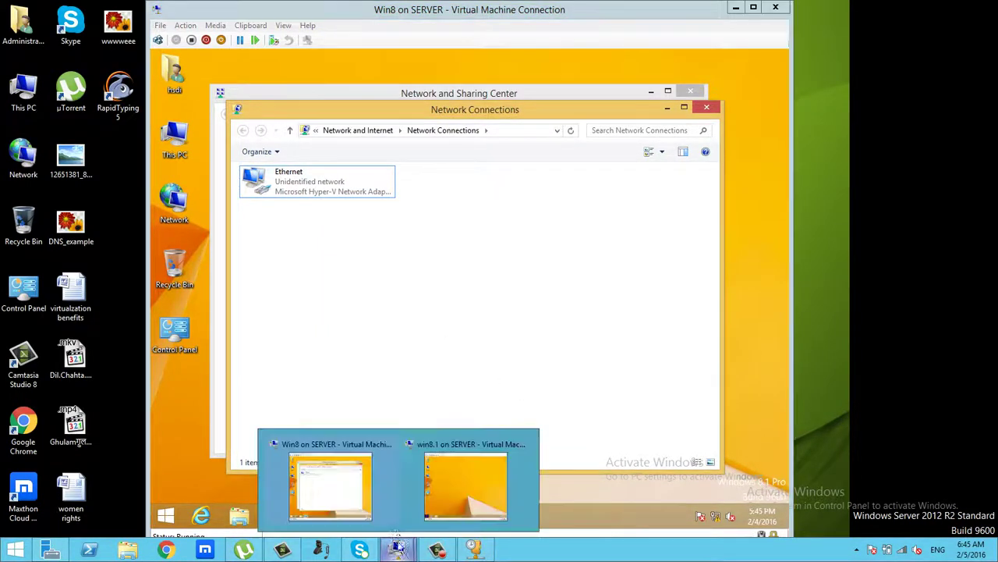
click(511, 480)
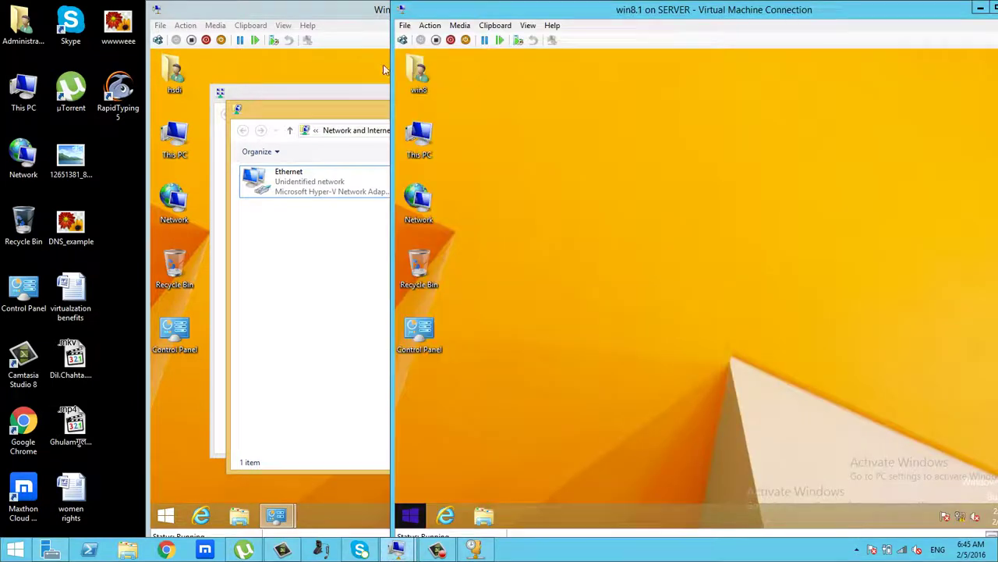
right_click(425, 195)
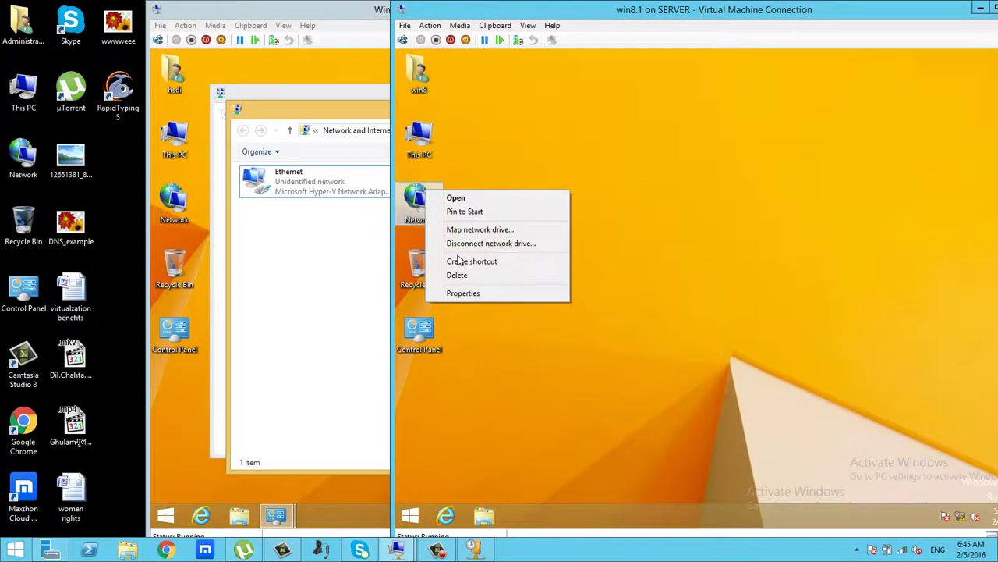
click(464, 293)
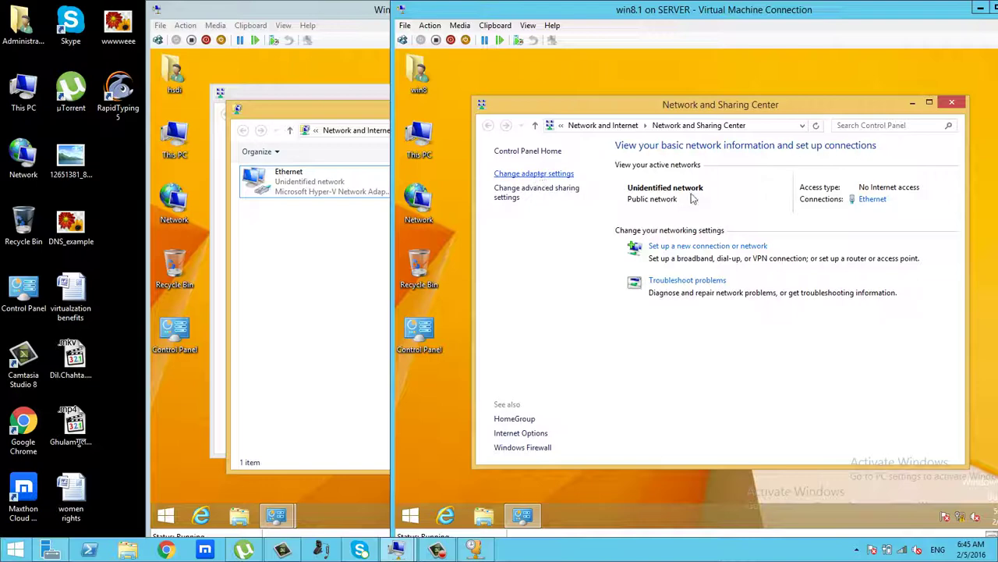
click(537, 173)
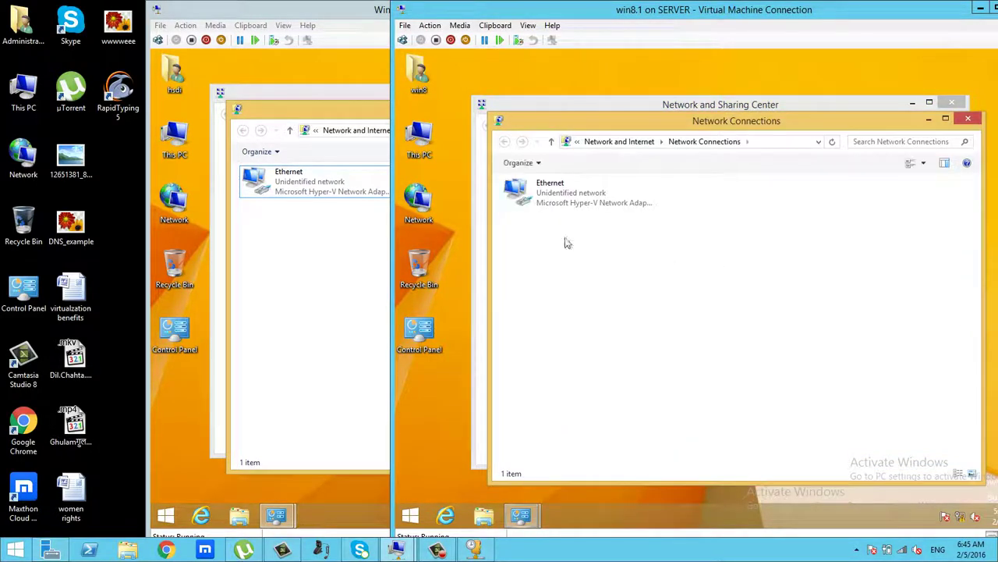
double_click(546, 198)
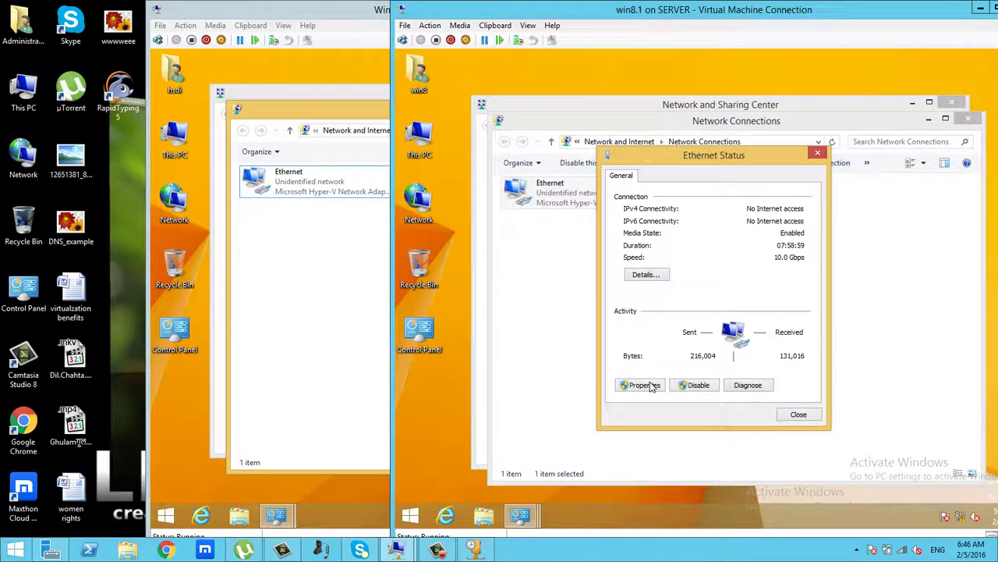
Set the win8.1 Ethernet adapter's IPv4 properties to obtain the IP address and DNS server address automatically, and close the adapter's dialogs.
click(668, 274)
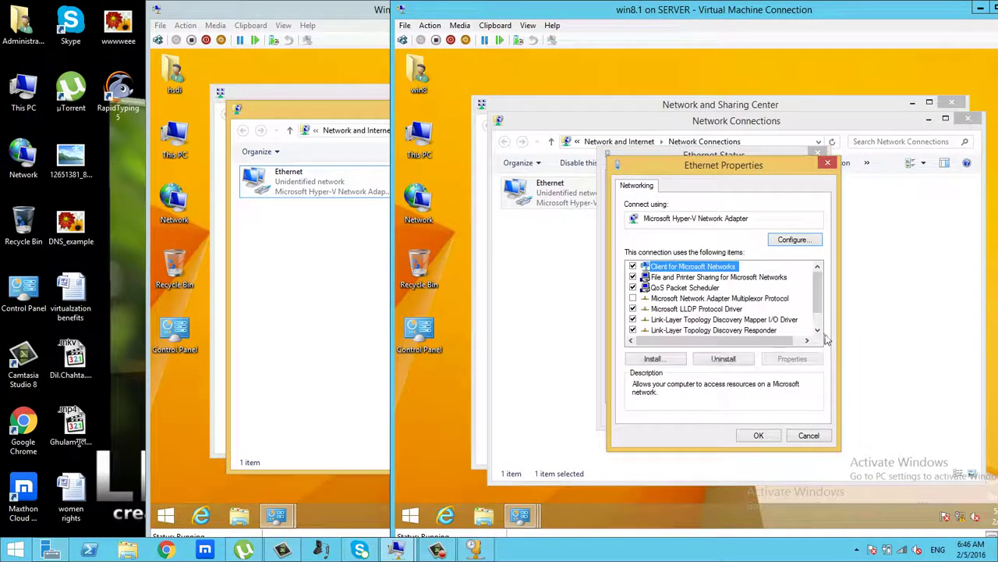
scroll(725, 328, down, 1)
double_click(724, 330)
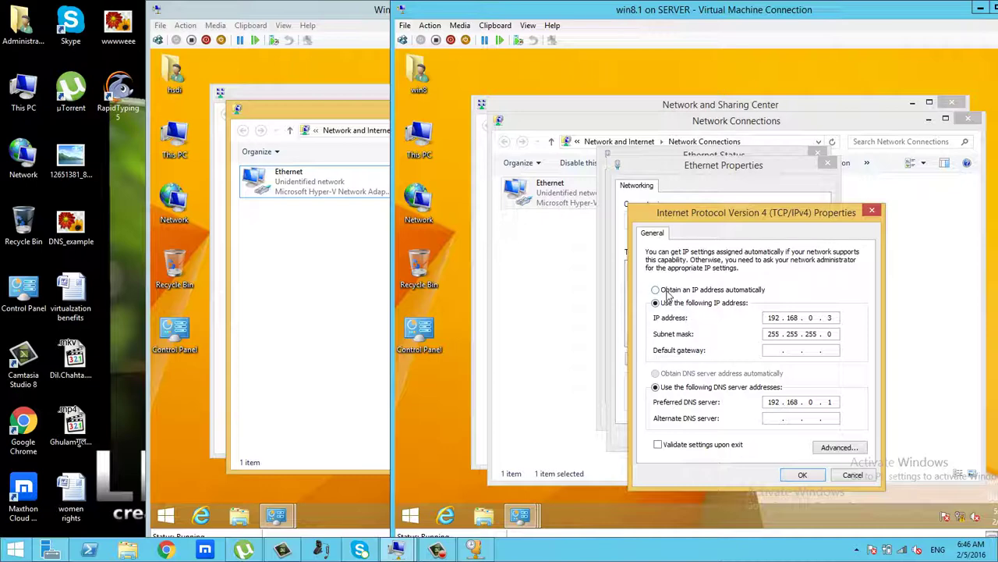
click(662, 290)
click(687, 374)
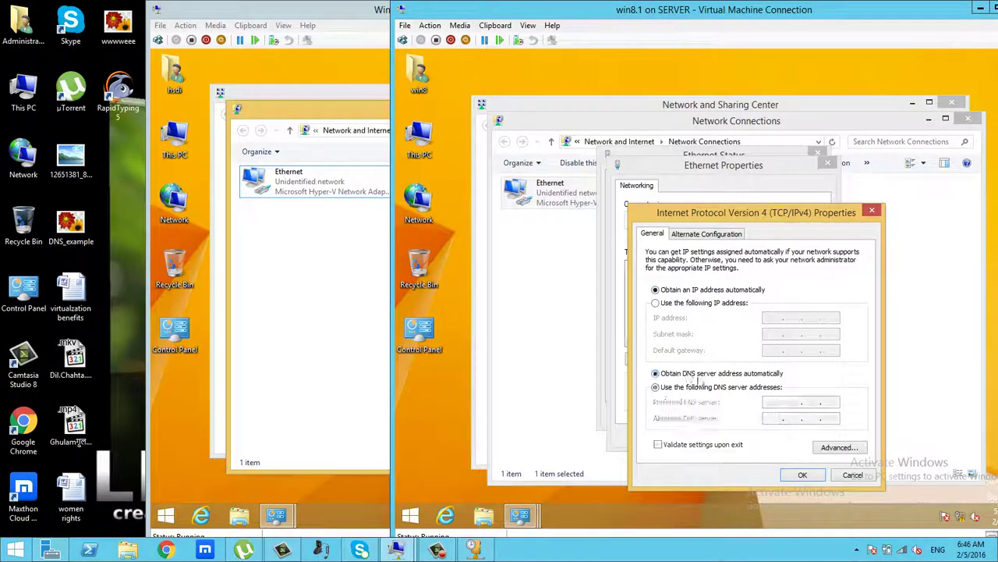
click(799, 475)
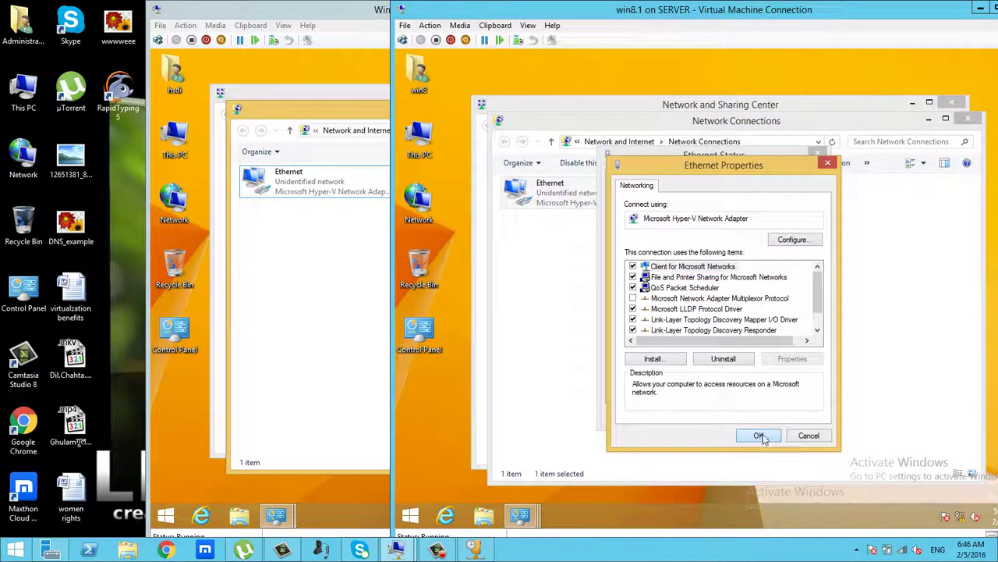
click(760, 436)
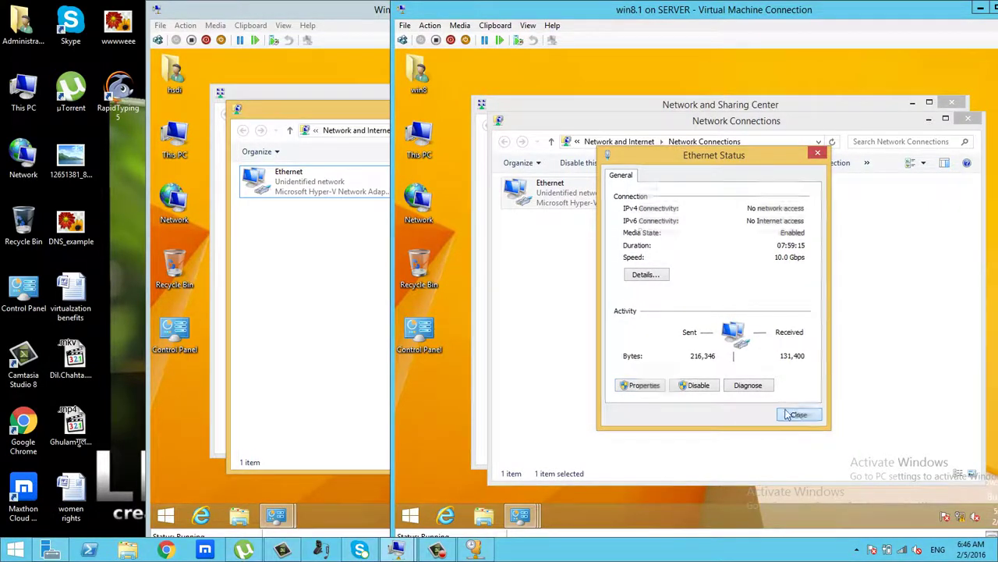
click(796, 414)
Close the Network Connections and Network and Sharing Center windows in both the win8.1 and Win8 virtual machines.
click(971, 119)
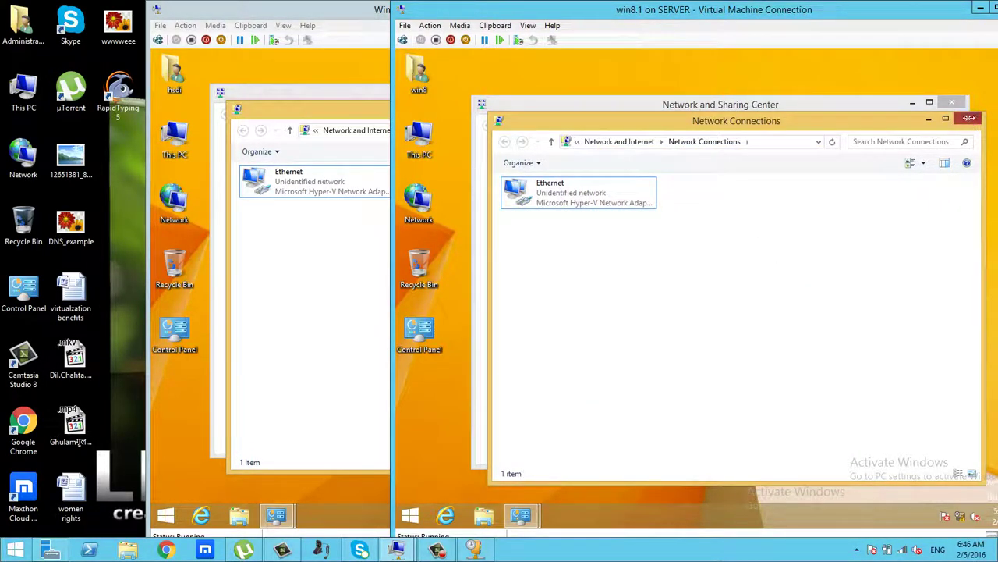
click(951, 104)
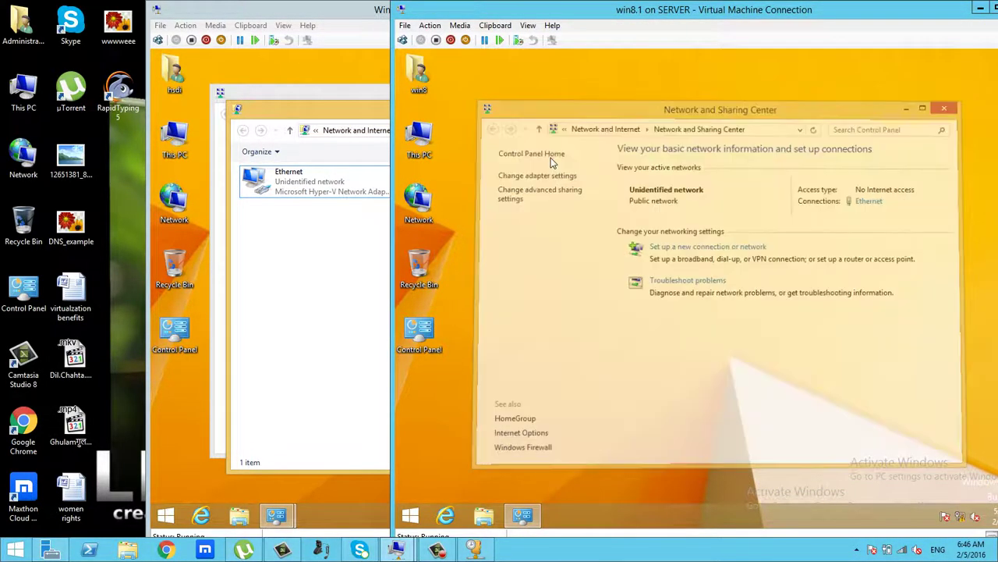
click(325, 241)
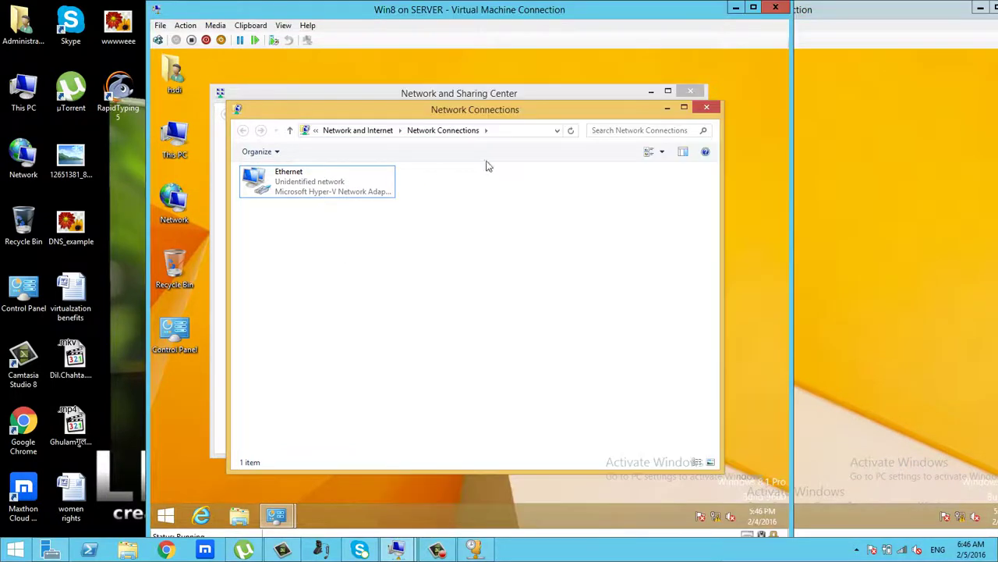
click(707, 106)
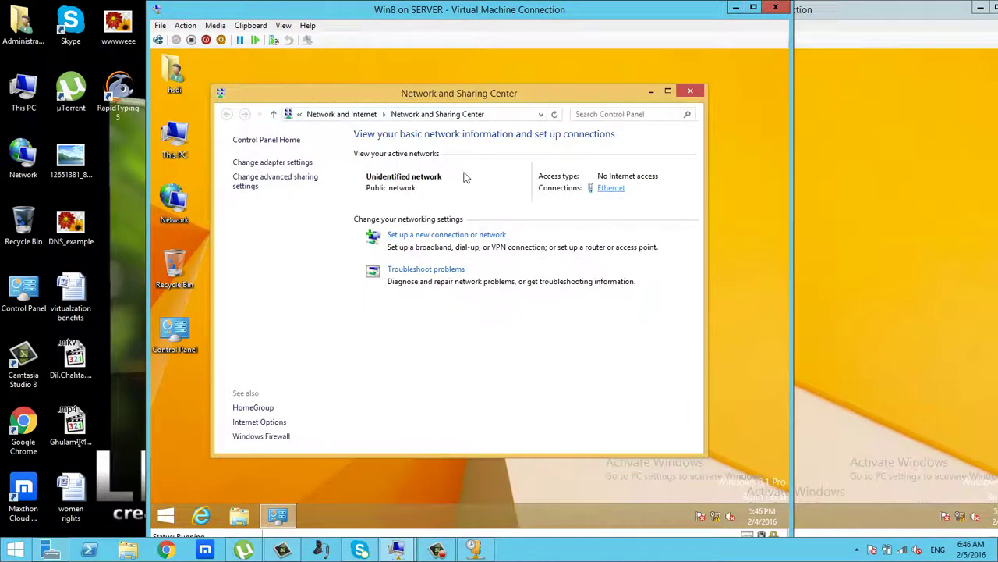
click(692, 93)
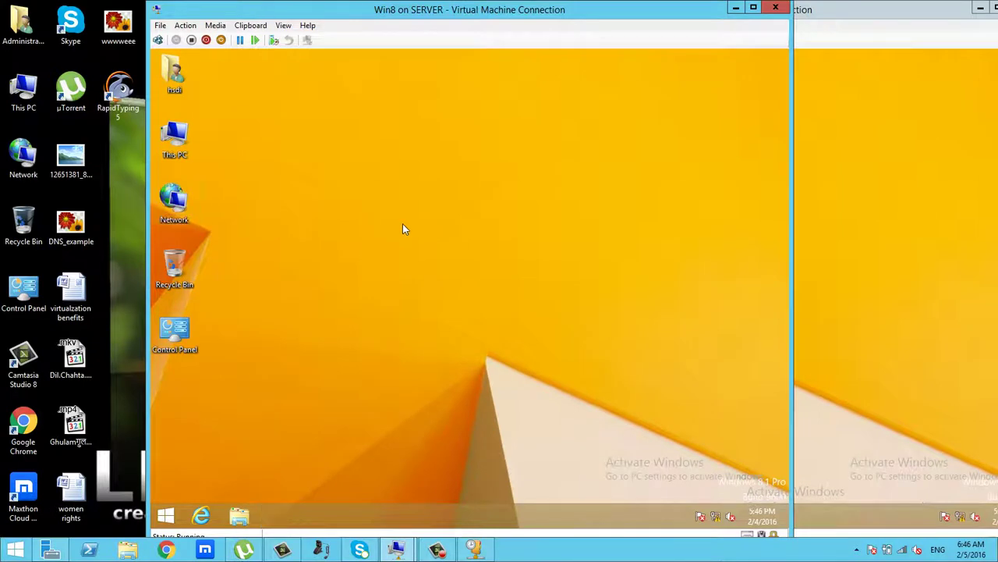
Refresh the desktop of the Win8 virtual machine several times.
right_click(402, 225)
click(435, 257)
right_click(345, 227)
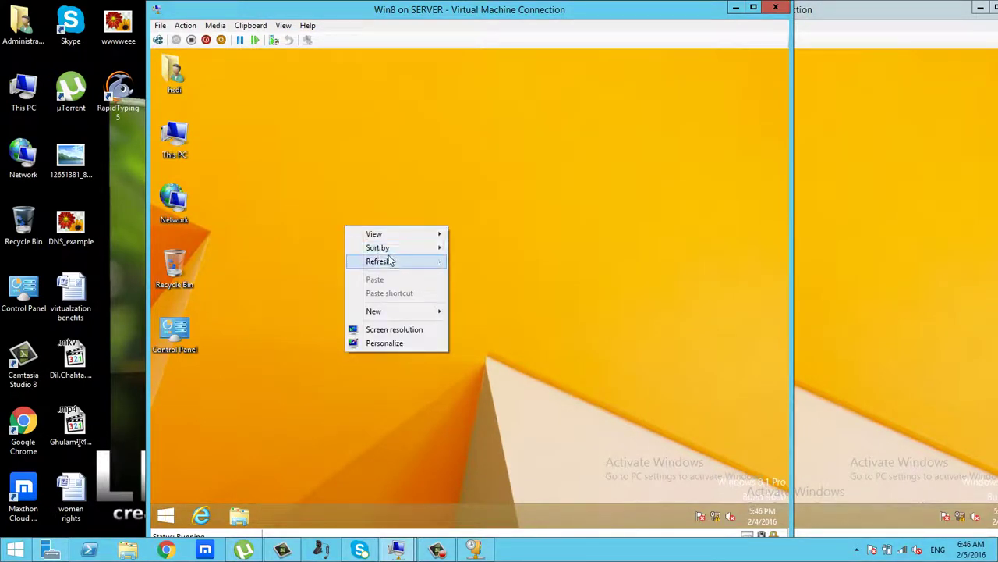
click(386, 260)
right_click(360, 229)
click(392, 263)
right_click(359, 169)
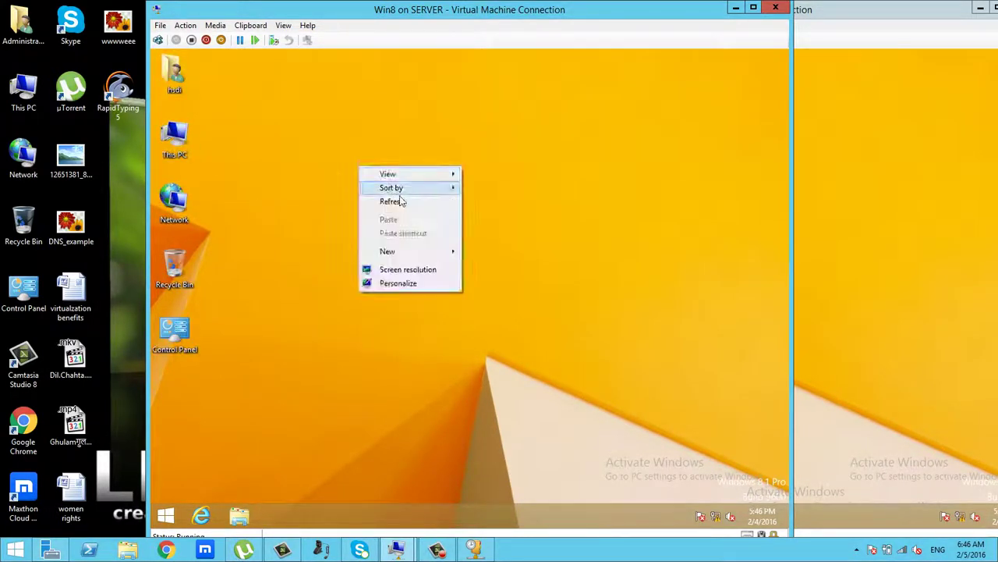
click(388, 201)
Switch to the win8.1 virtual machine and refresh its desktop twice.
click(819, 263)
right_click(599, 193)
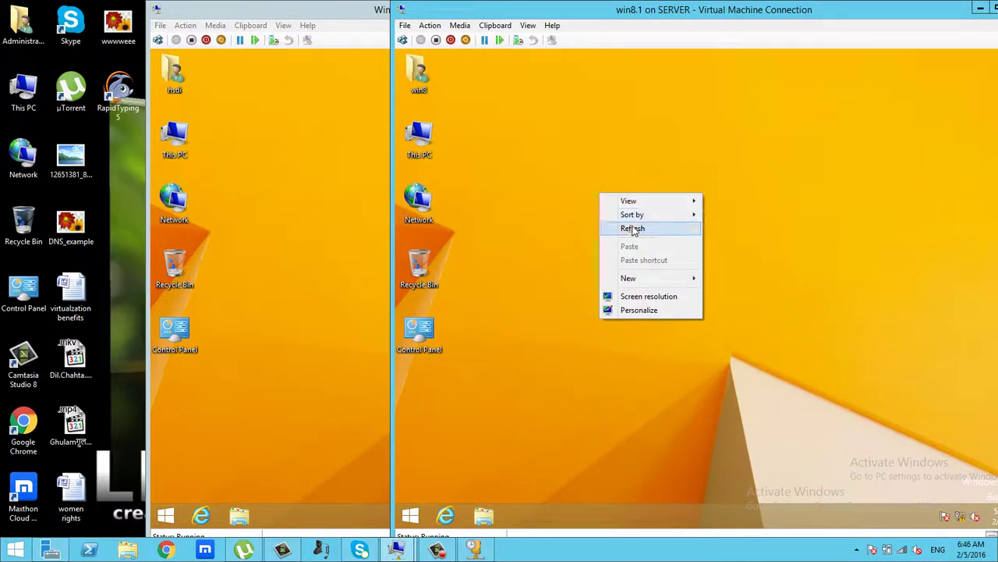
click(621, 229)
right_click(547, 197)
click(581, 226)
Return to the Win8 virtual machine and open its network adapter list through the Network and Sharing Center.
click(197, 187)
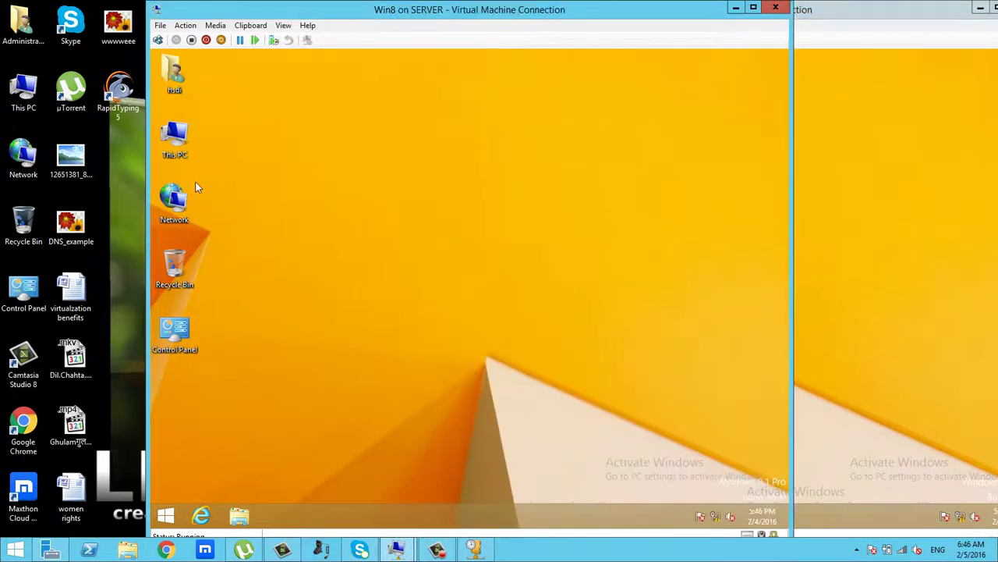
right_click(188, 200)
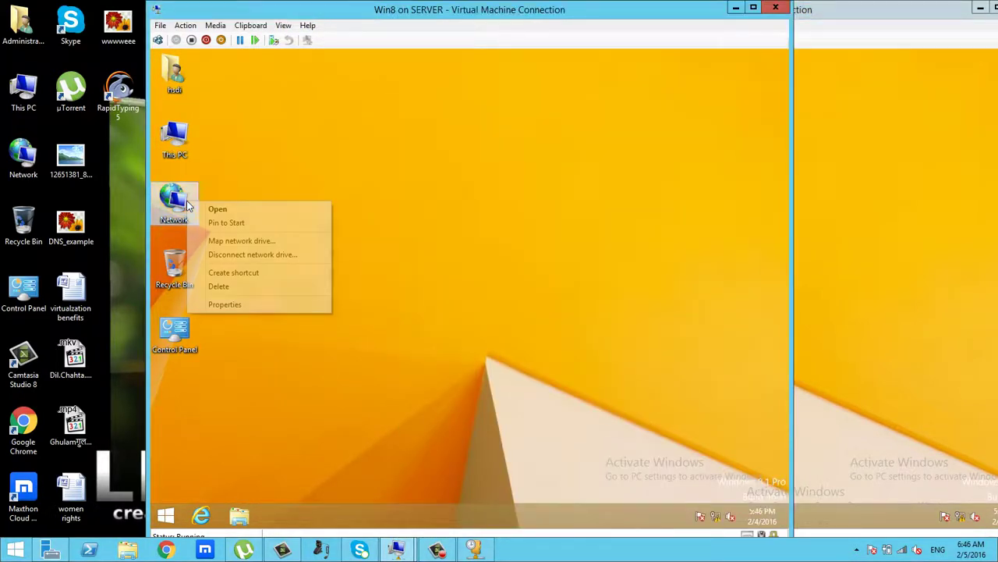
click(252, 306)
click(306, 221)
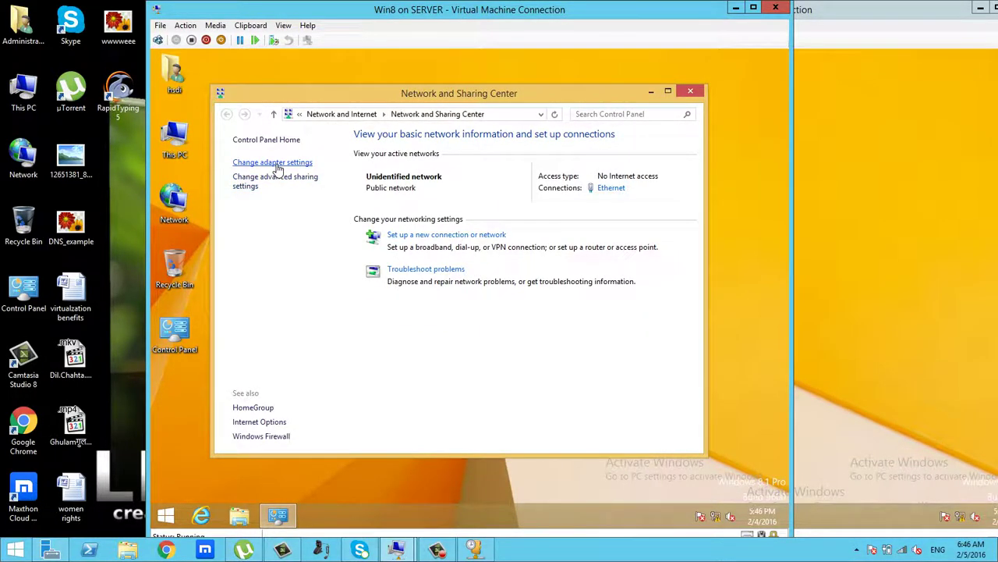
click(275, 162)
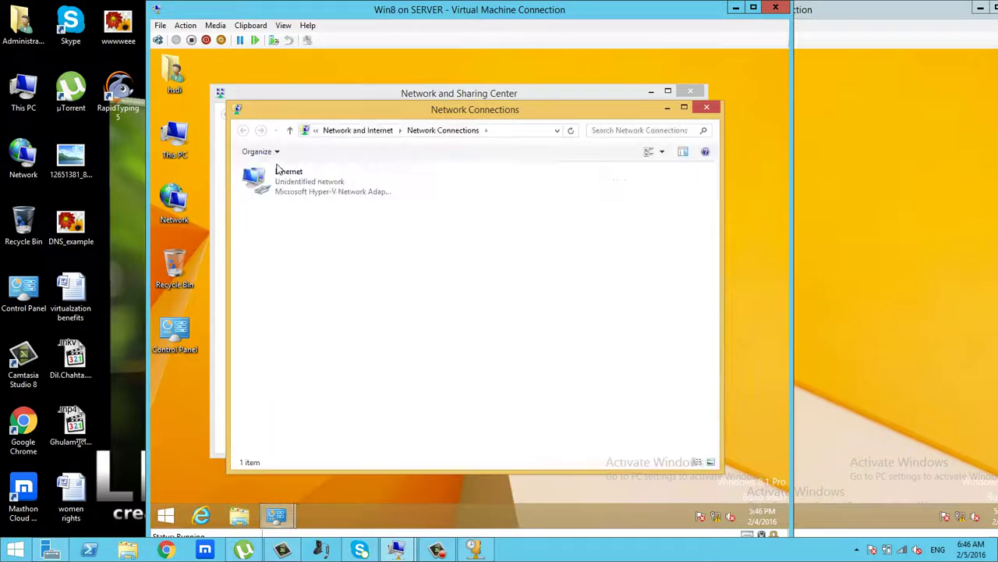
Open the status of the Win8 machine's Ethernet adapter and view its network connection details.
right_click(292, 180)
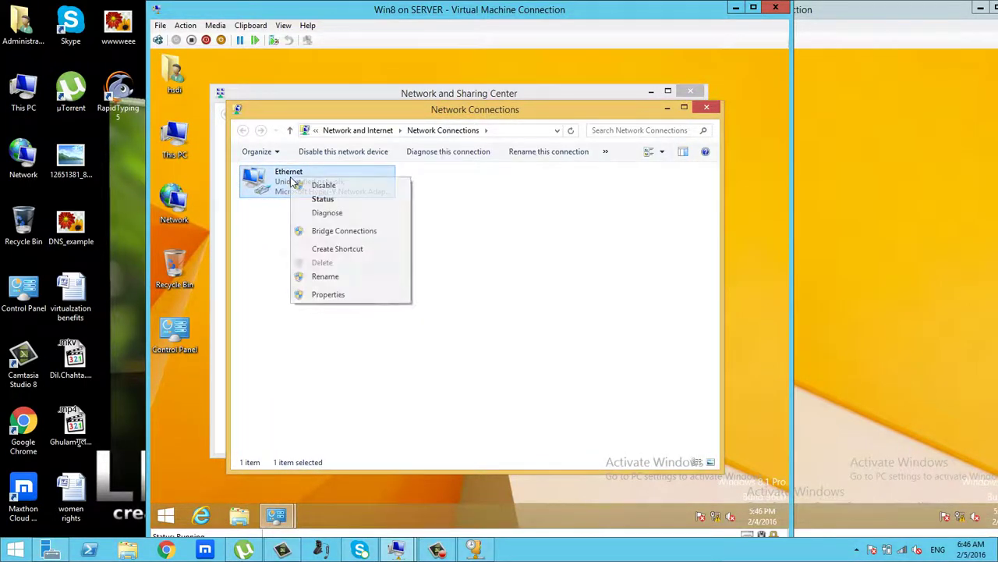
key(Return)
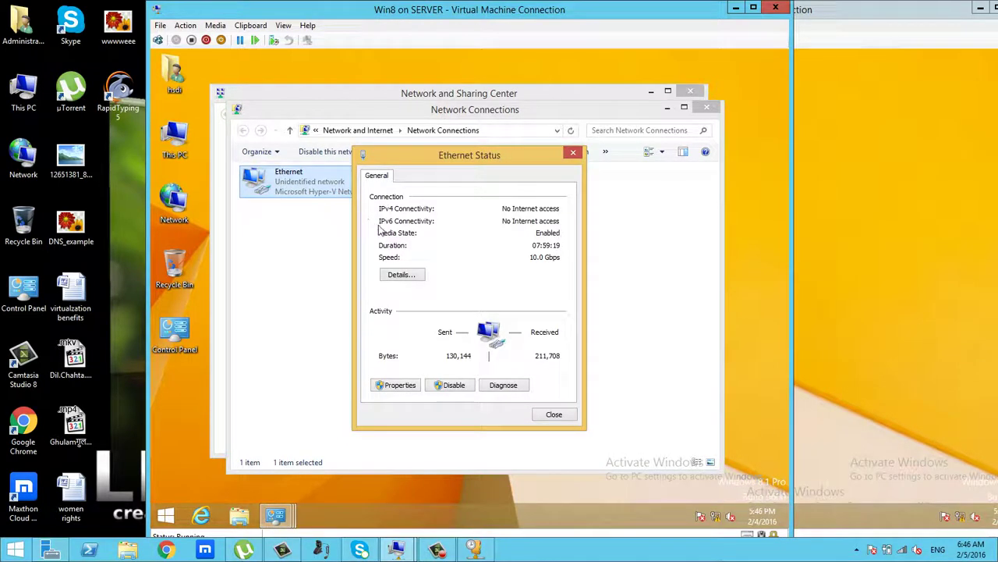
click(402, 274)
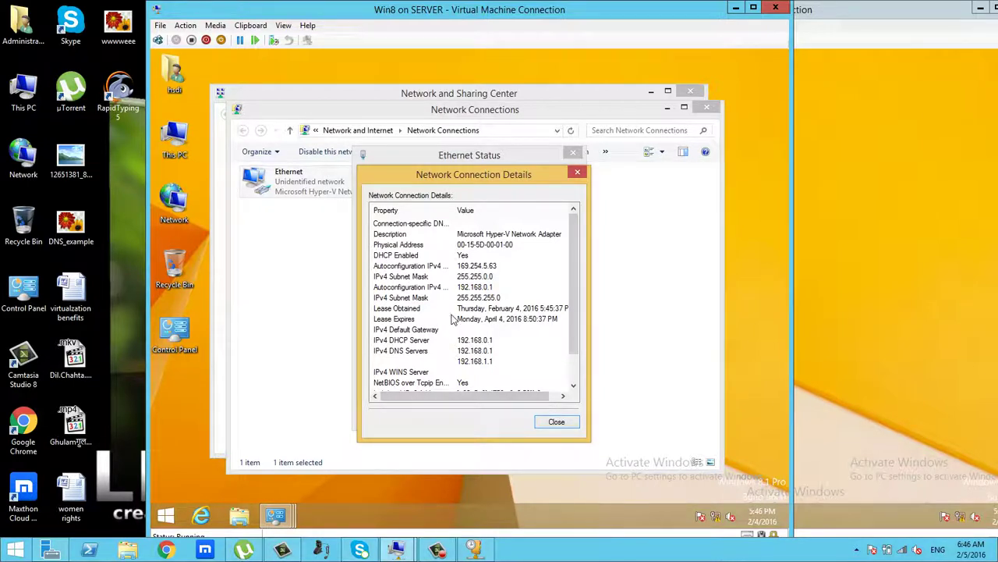
click(556, 423)
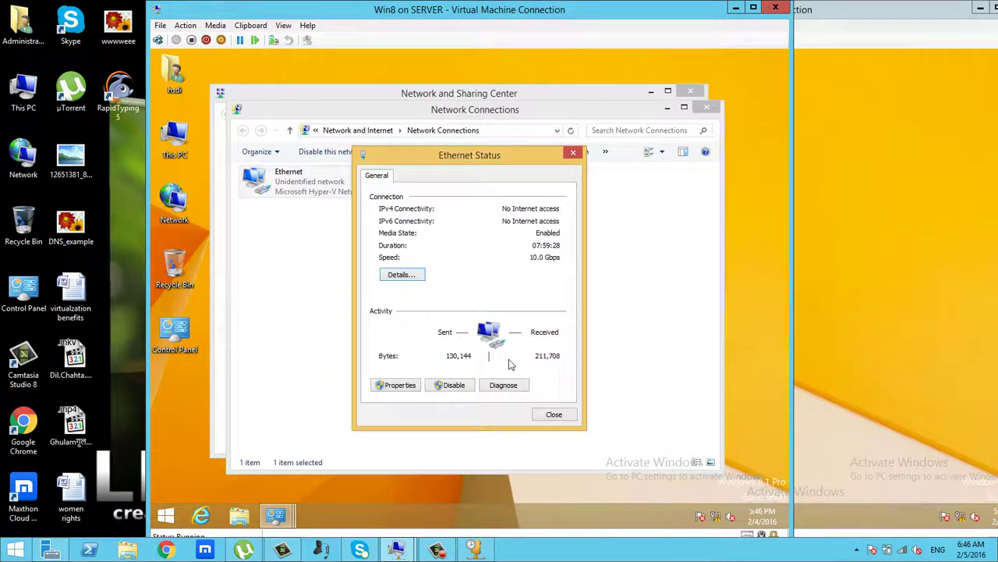
Check the adapter's Internet Protocol Version 4 (TCP/IPv4) properties for automatic addressing, leaving them without changes.
click(406, 386)
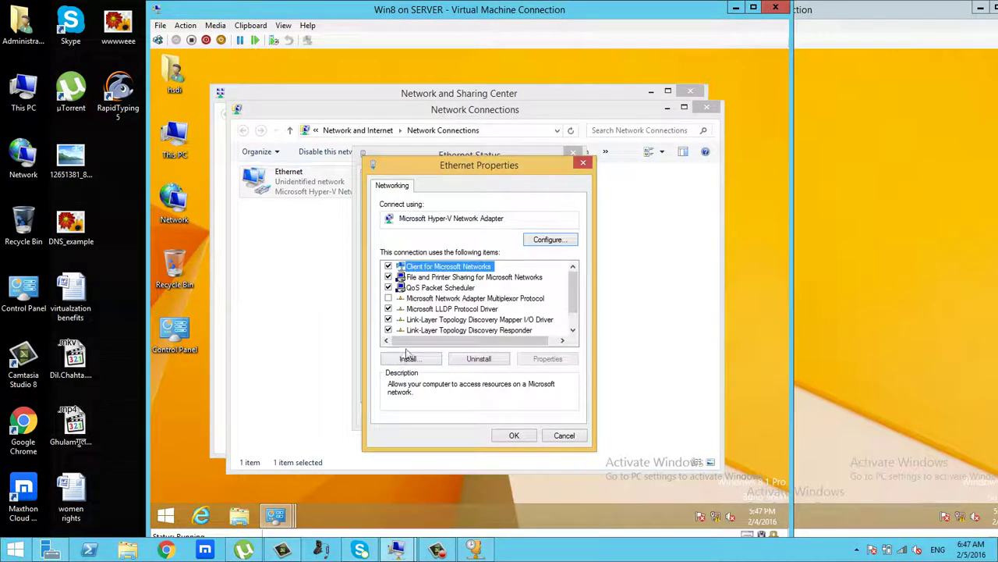
double_click(572, 330)
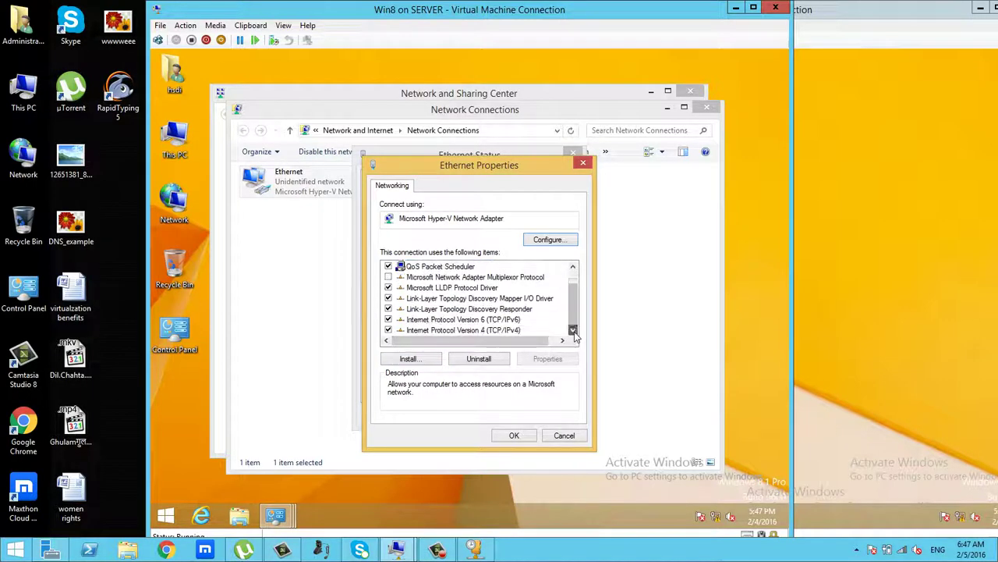
double_click(468, 330)
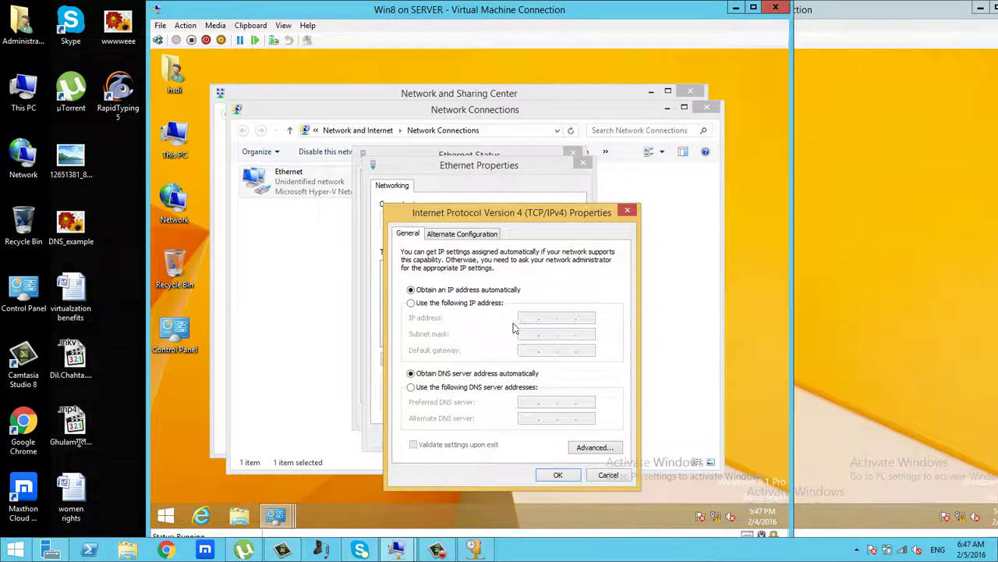
click(601, 477)
click(565, 437)
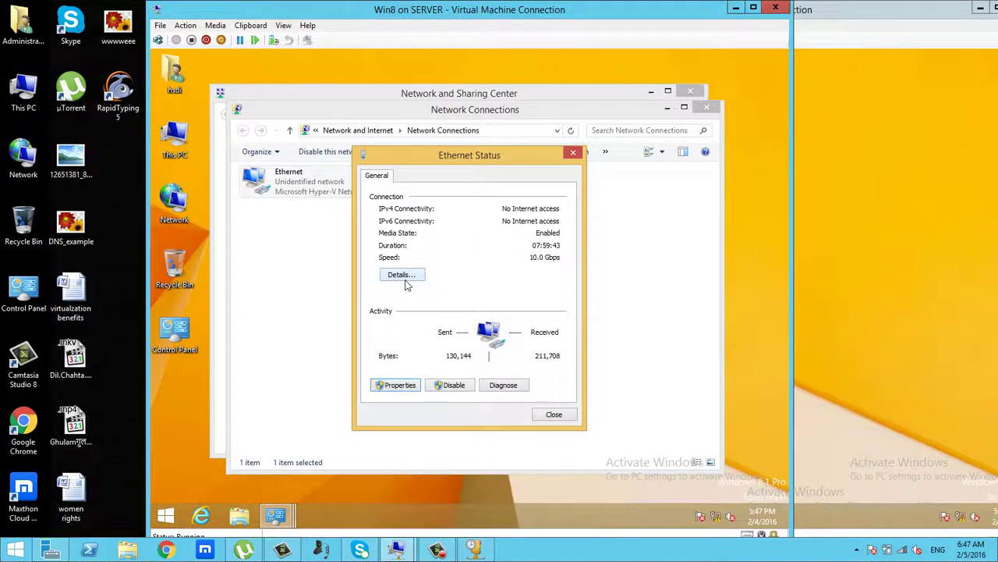
Examine the Ethernet connection details for DHCP status, subnet mask, lease dates, default gateway and IPv4 DHCP server.
click(403, 275)
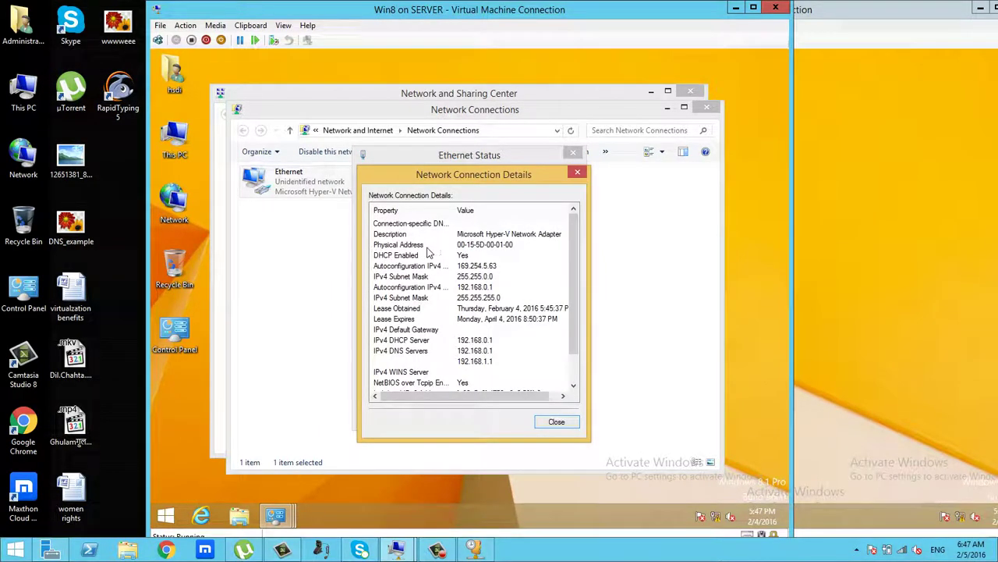
click(400, 258)
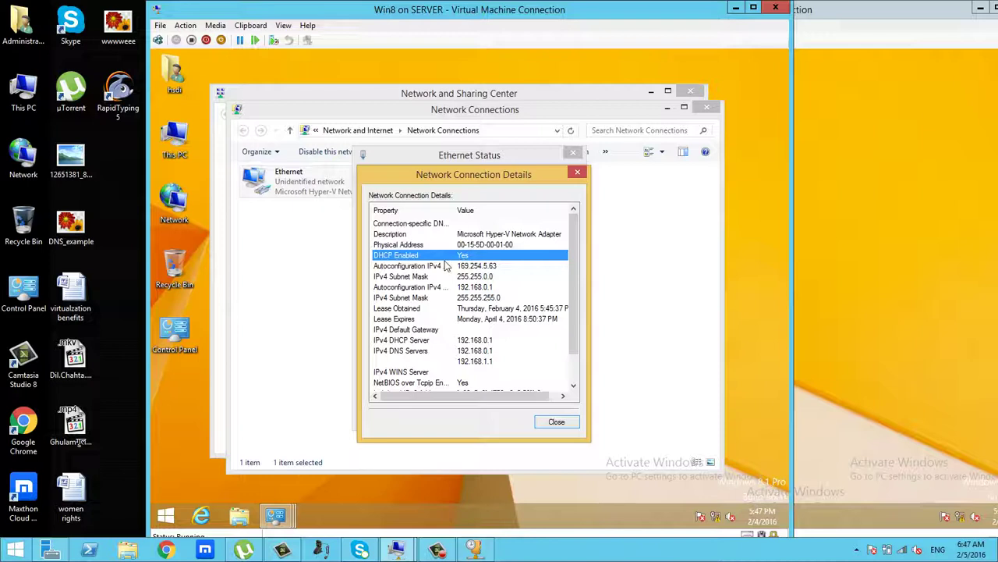
click(411, 299)
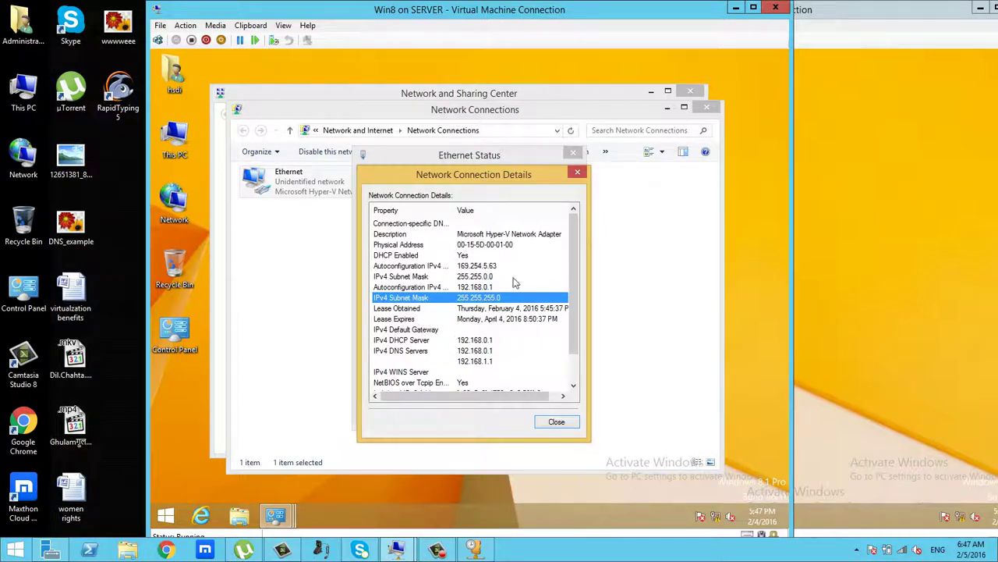
drag(493, 181, 495, 177)
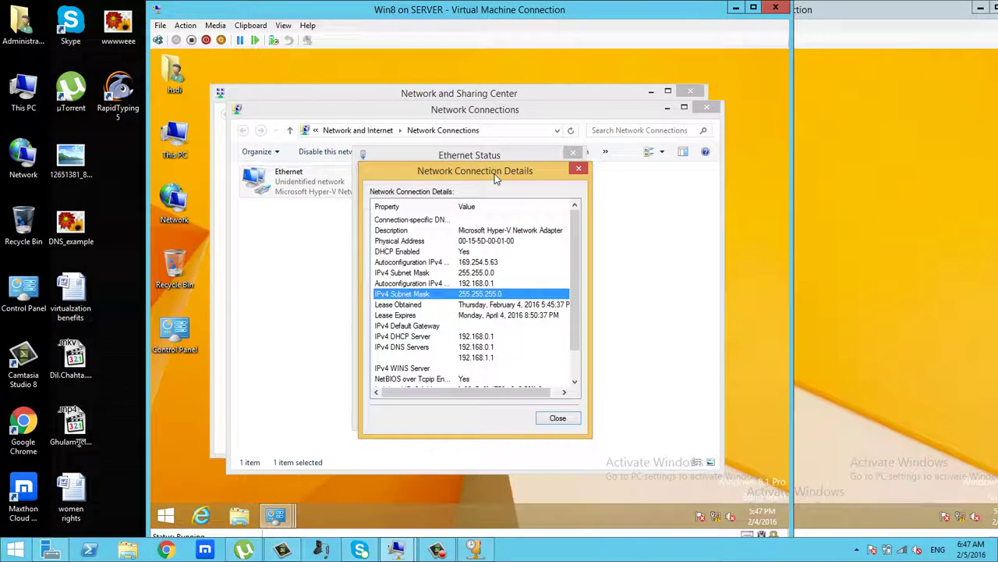
click(503, 315)
click(481, 306)
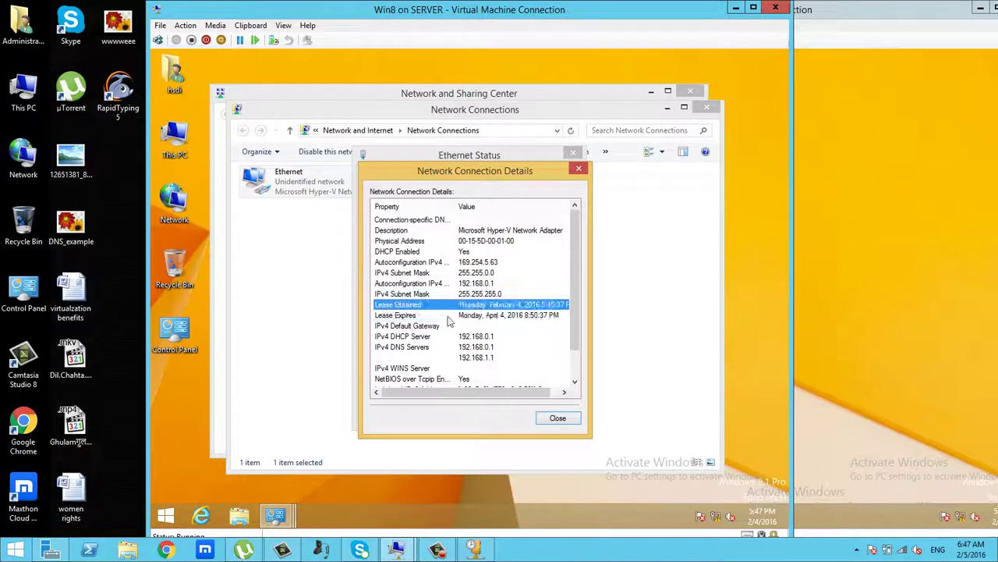
click(396, 315)
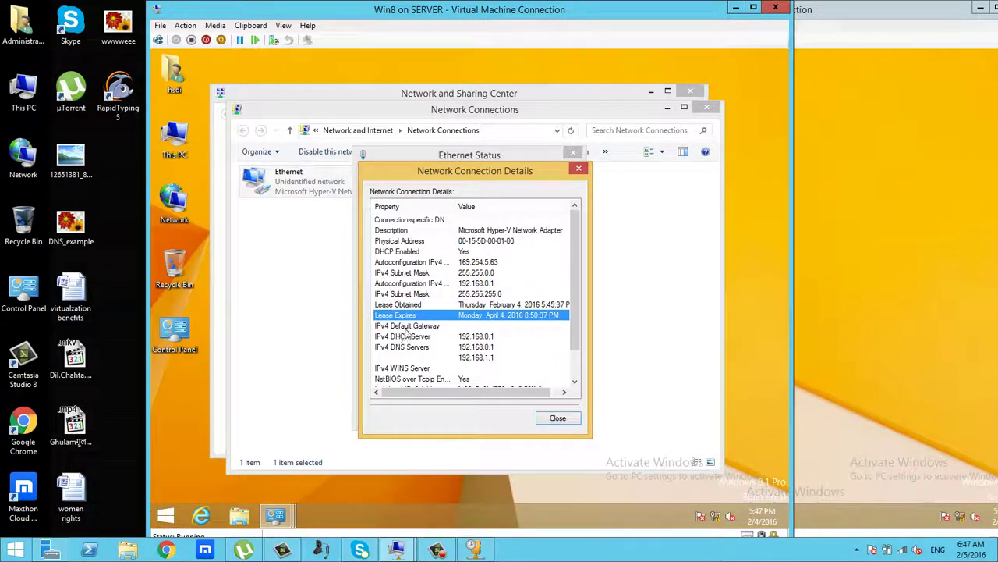
click(405, 326)
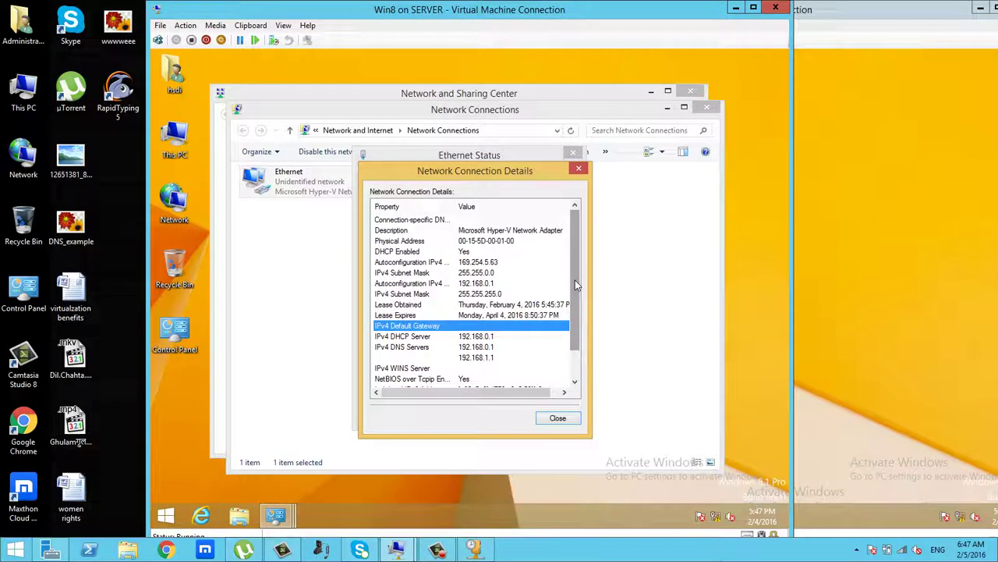
mouse_move(574, 280)
mouse_down()
mouse_move(574, 310)
mouse_move(571, 286)
mouse_up()
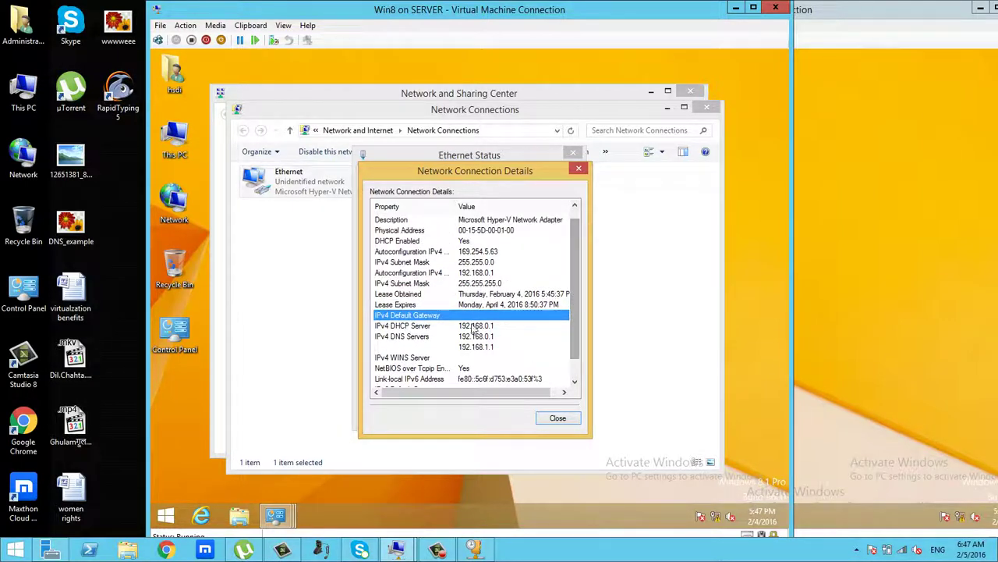
click(407, 328)
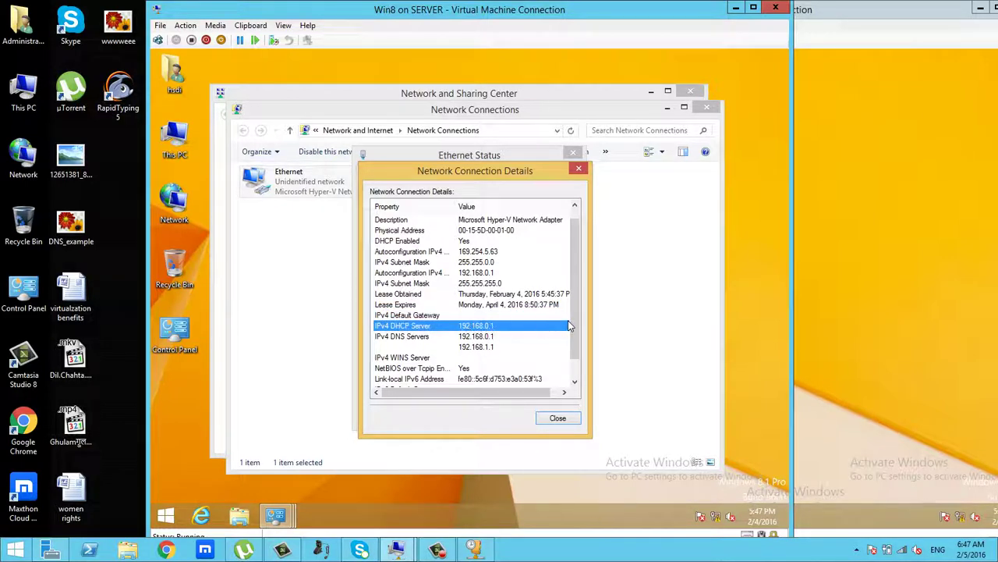
click(558, 417)
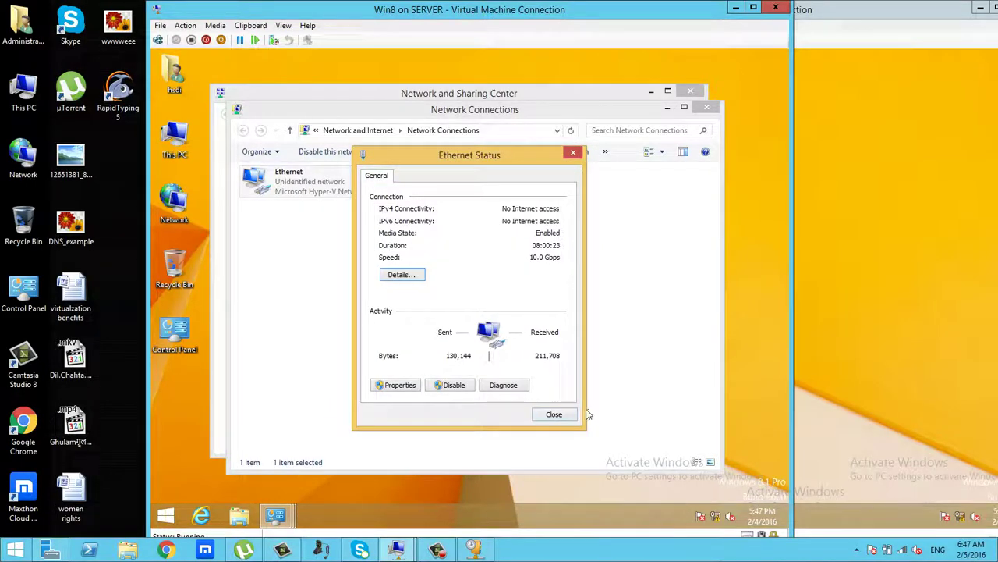
Close the Ethernet Status, Network Connections and Network and Sharing Center windows in the Win8 virtual machine.
click(554, 414)
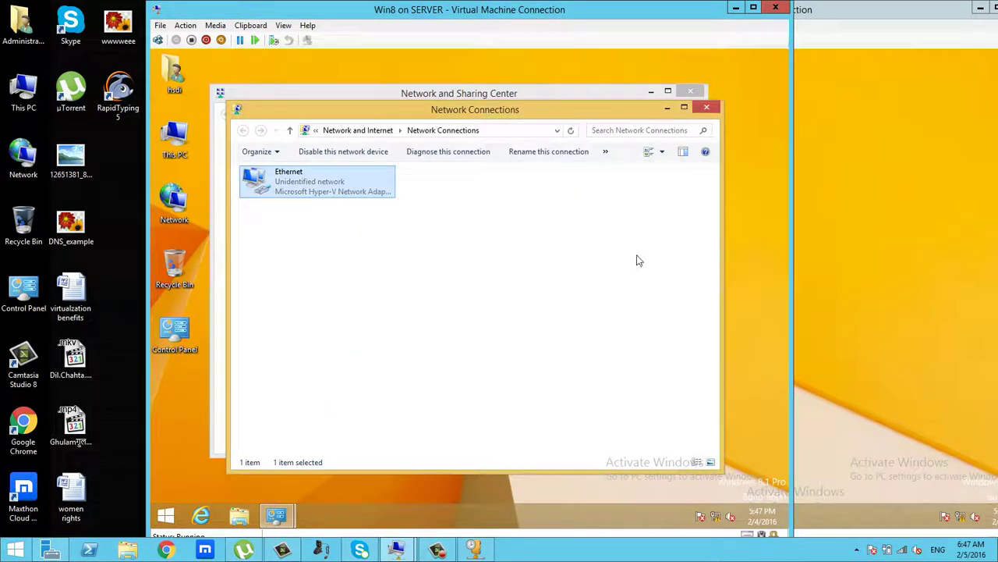
click(706, 107)
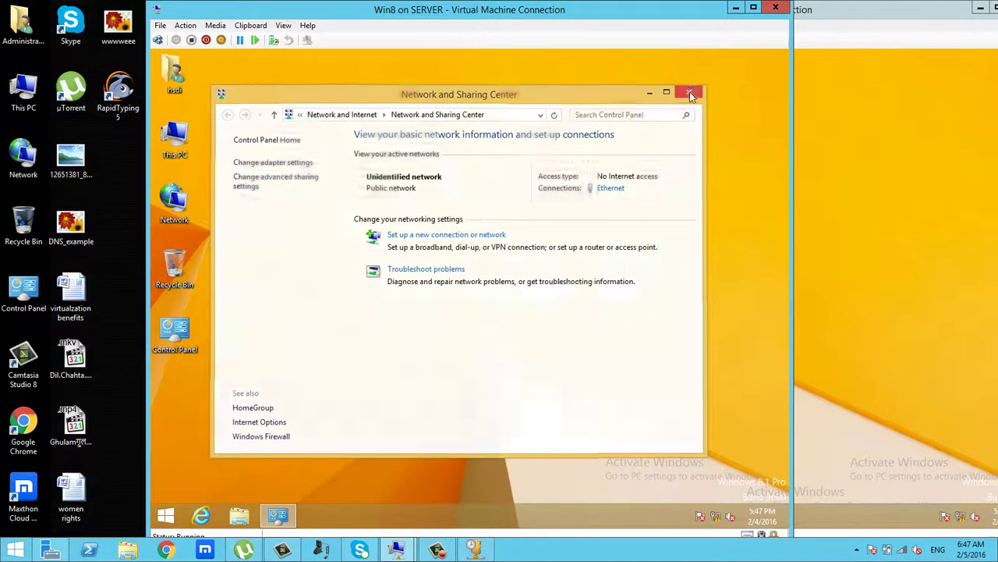
click(690, 94)
Open a Command Prompt in the Win8 virtual machine and run ipconfig.
key(super+r)
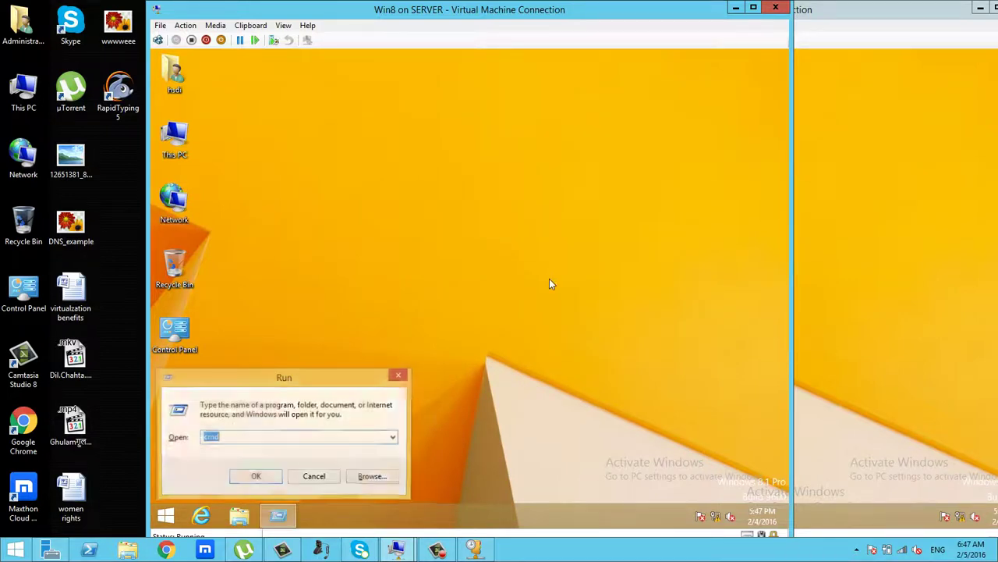
text(cmd)
key(Return)
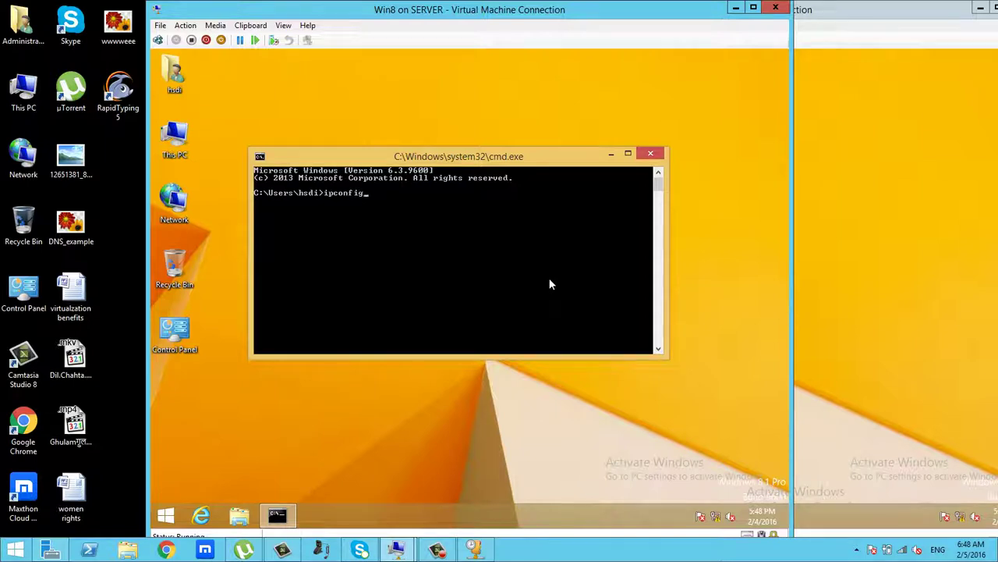
key(Return)
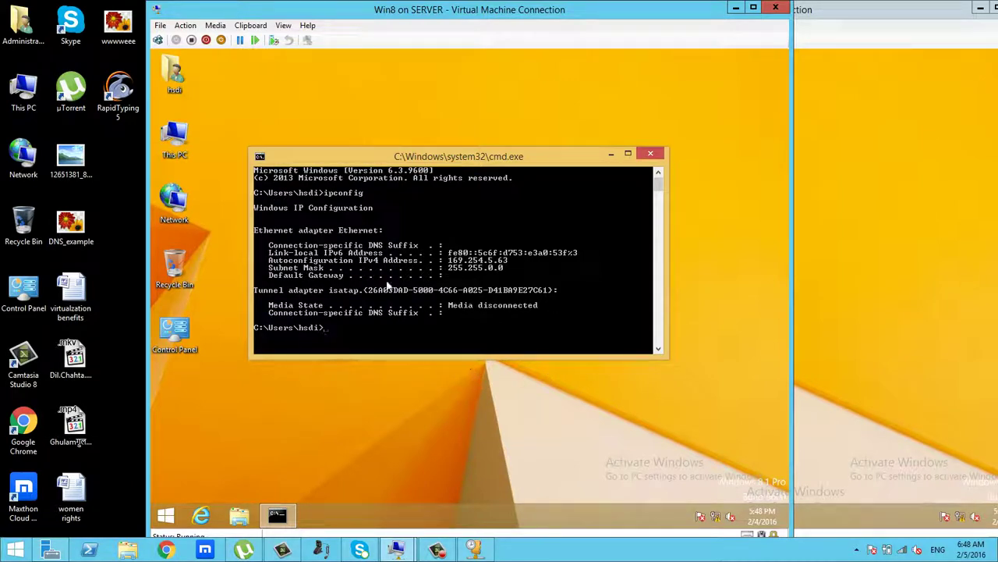
Mark the Autoconfiguration IPv4 Address line in the ipconfig output, then clear the highlight.
right_click(321, 267)
click(347, 272)
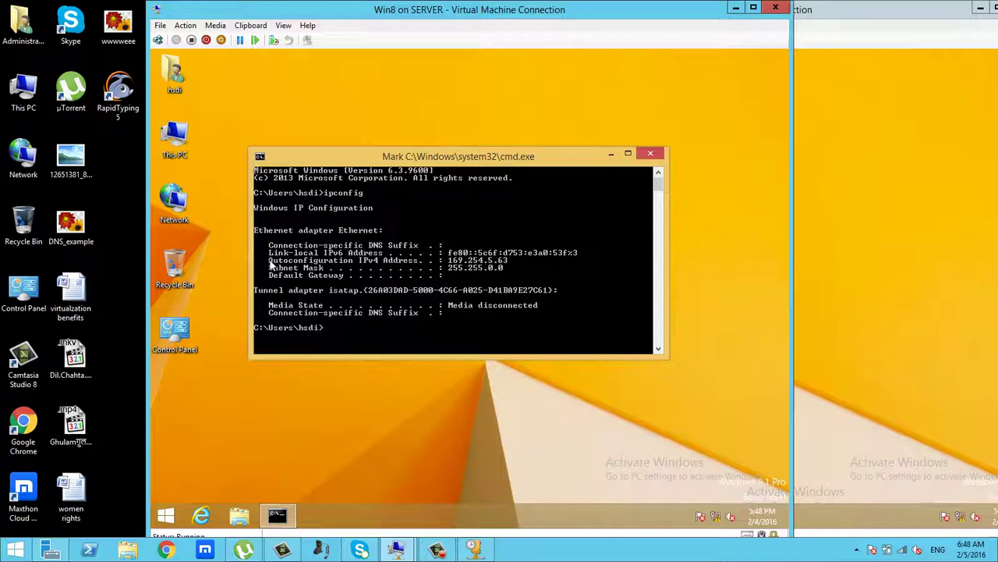
drag(269, 265, 508, 267)
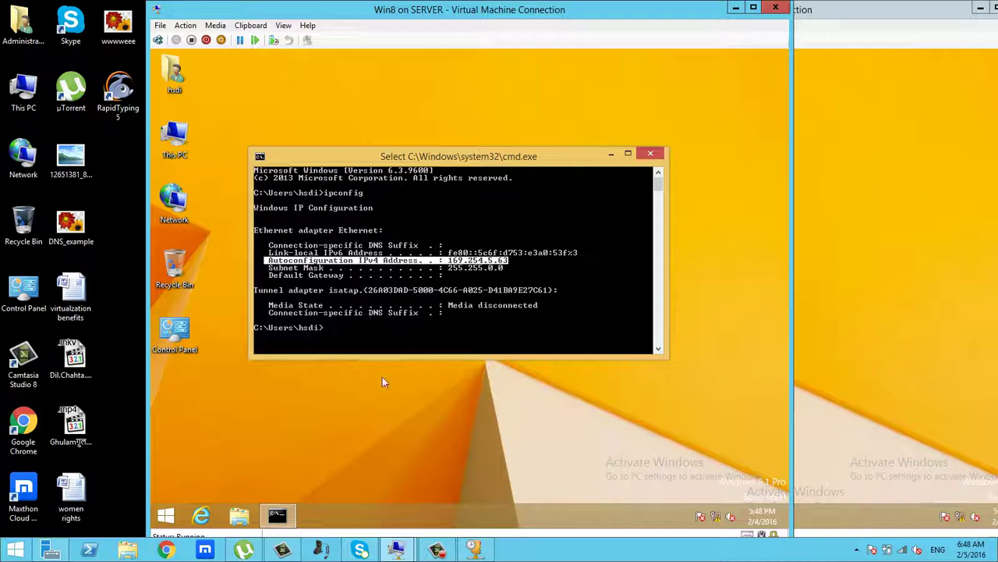
click(383, 262)
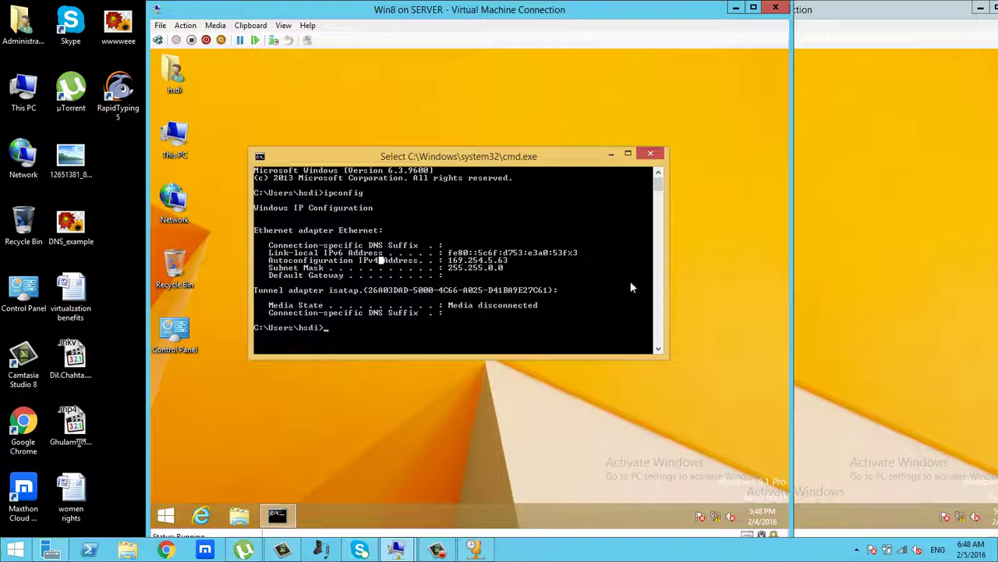
Move the Win8 Command Prompt window so its ipconfig output can be read beside the win8.1 virtual machine window.
click(876, 267)
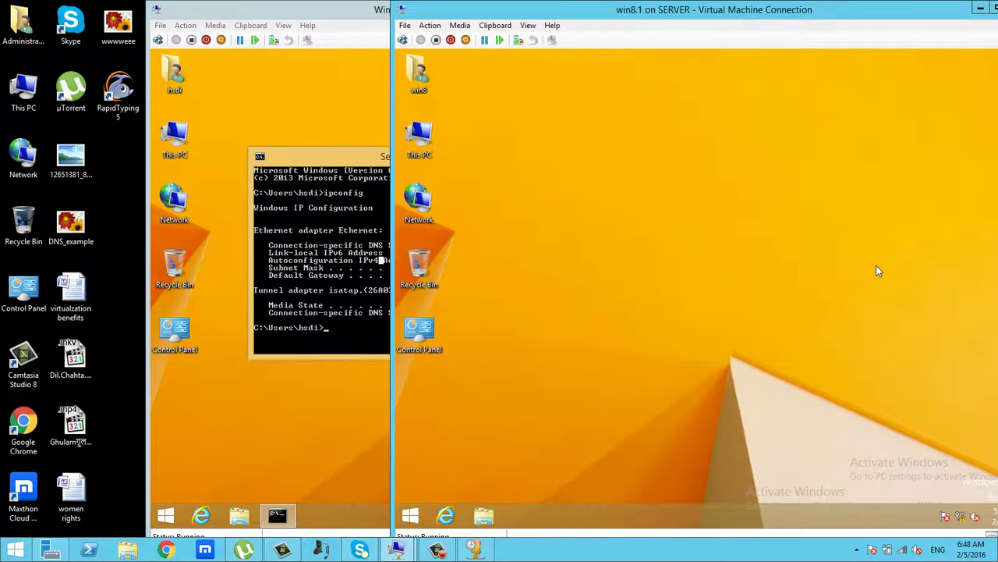
click(350, 156)
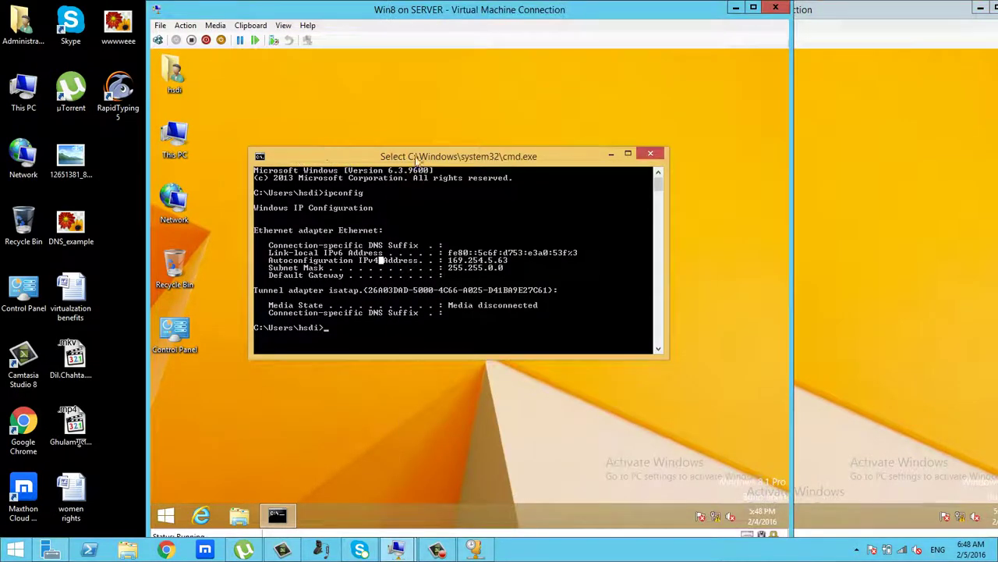
drag(418, 162, 319, 159)
Switch to the win8.1 virtual machine and open a Command Prompt there.
click(842, 167)
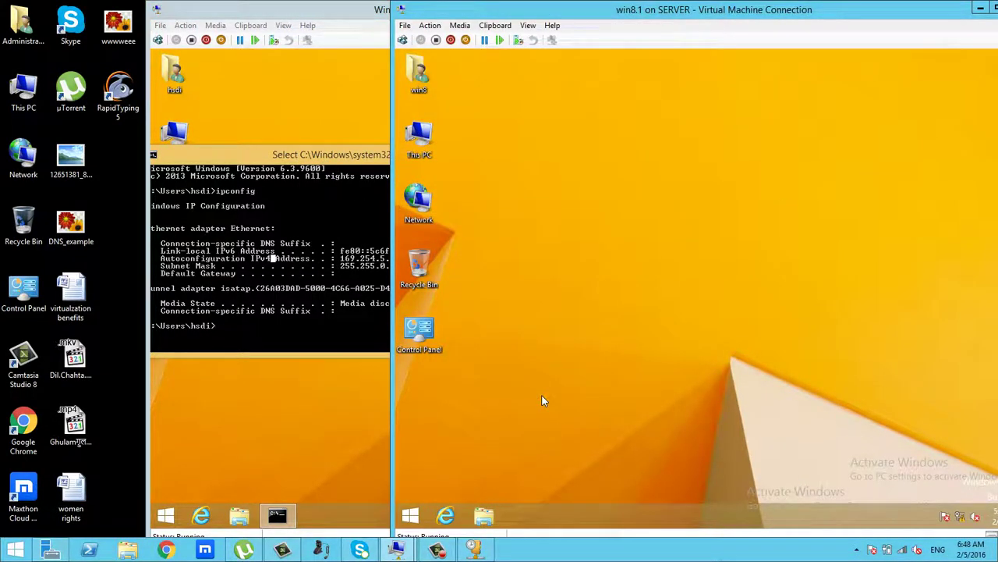
key(super+r)
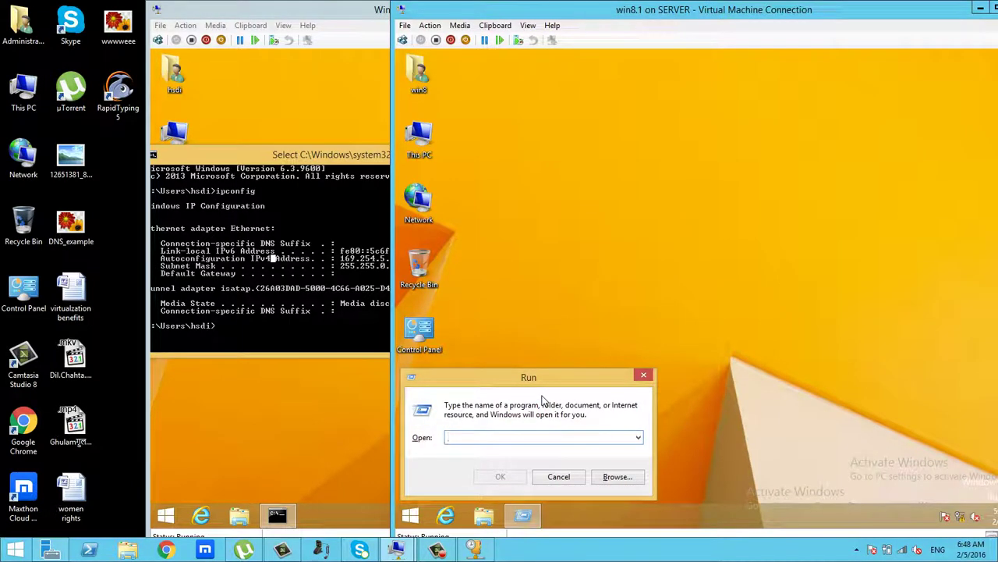
text(cmd)
key(Return)
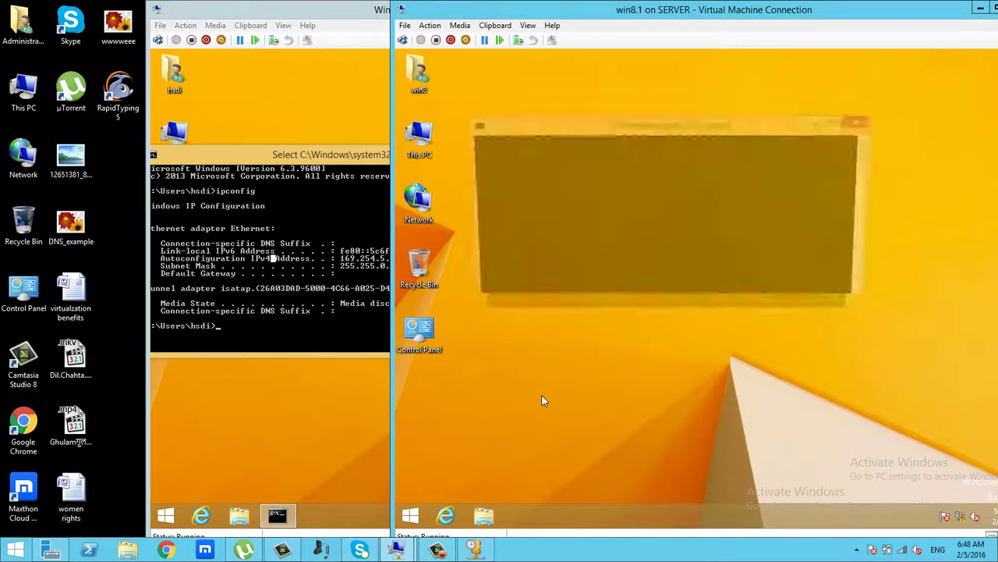
Ping the Win8 client at 169.254.5.63 from the win8.1 virtual machine, then close the Command Prompt.
text(ping 169.254)
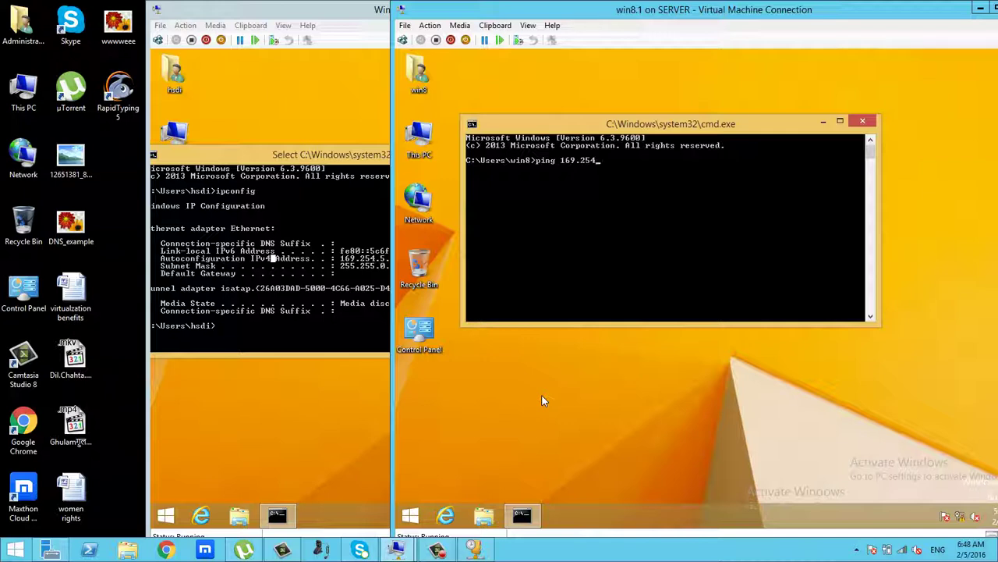
text(.5.)
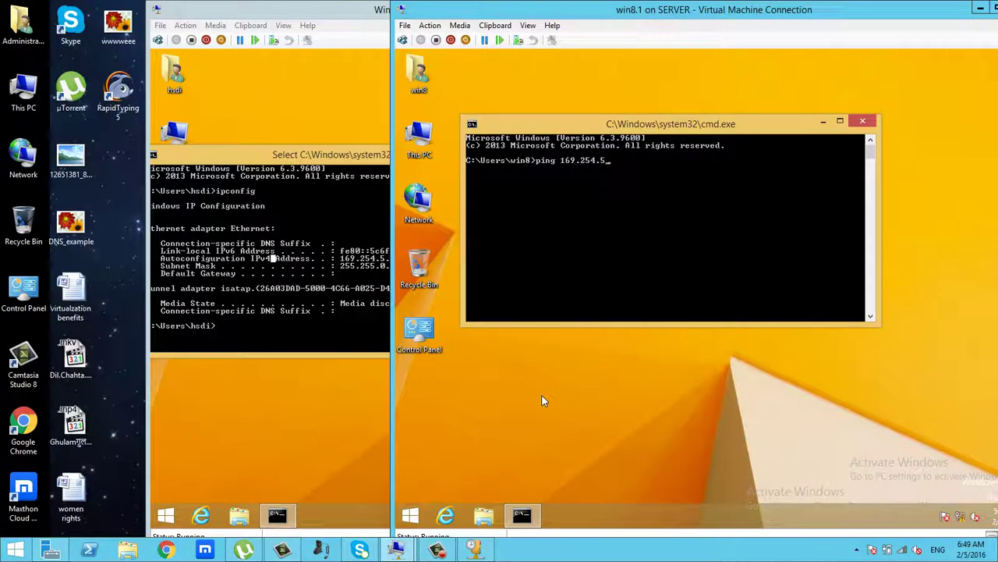
click(326, 153)
click(830, 220)
text(63)
key(Return)
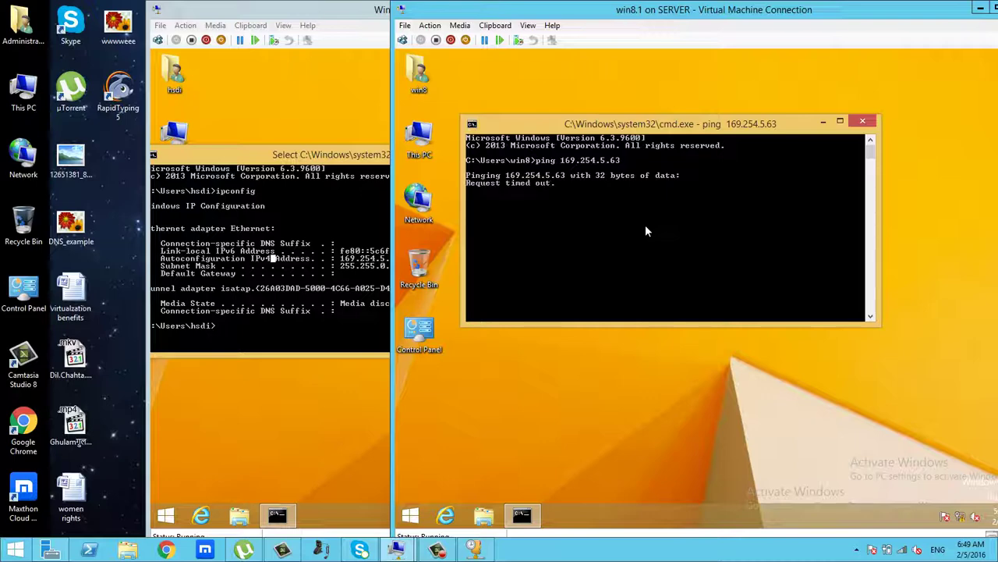
click(862, 122)
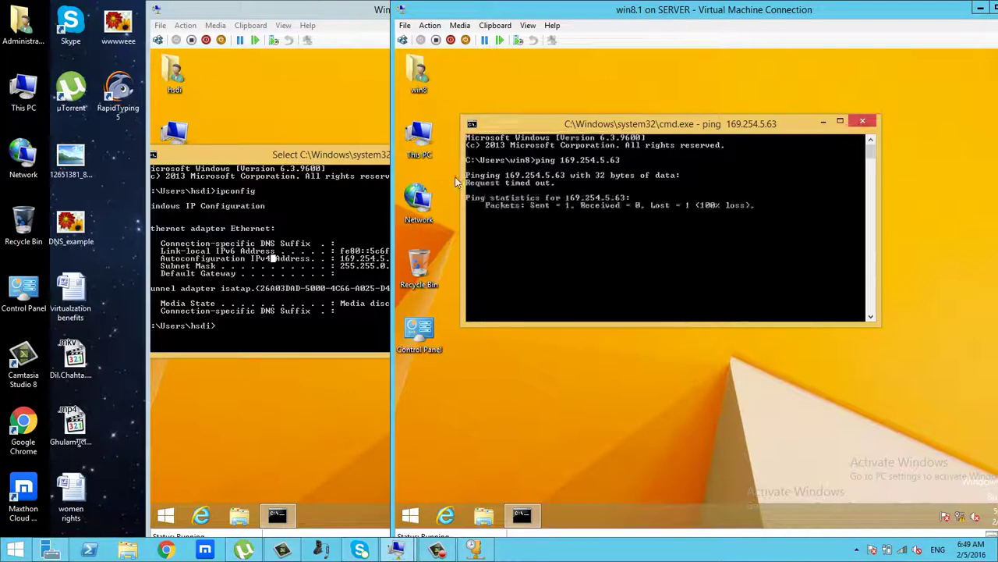
Close the Win8 Command Prompt and review the Ethernet connection's details in the Network and Sharing Center.
click(327, 213)
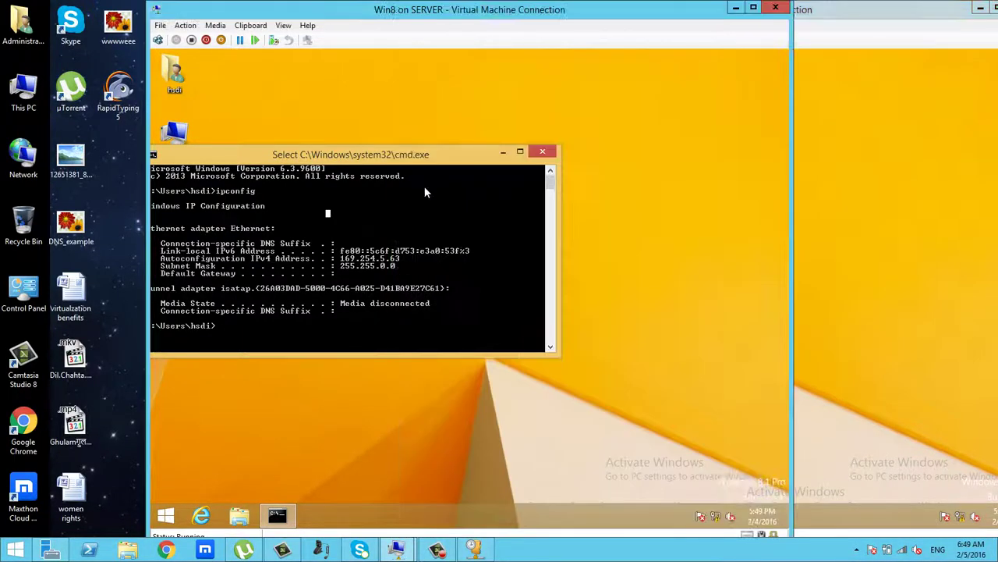
click(542, 151)
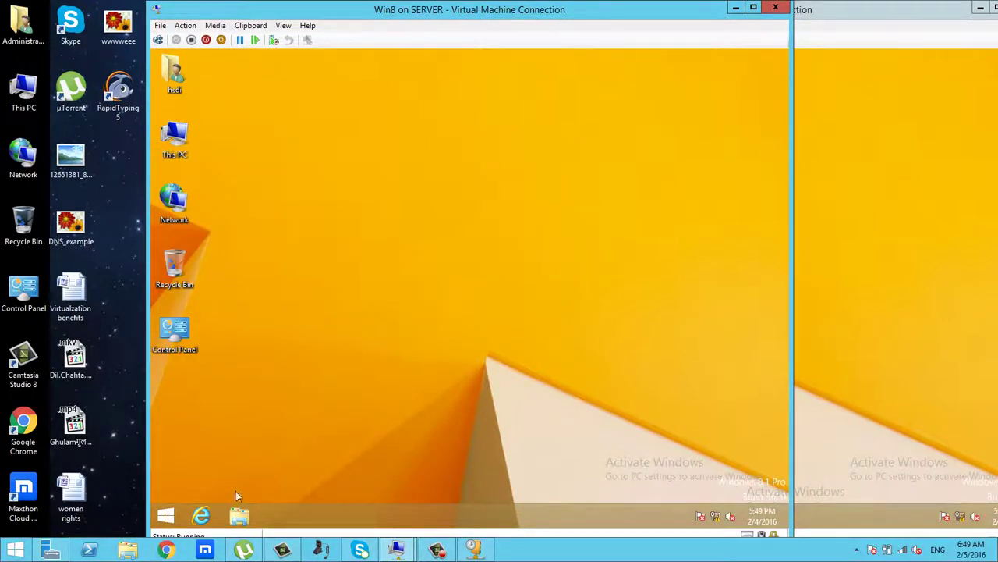
click(173, 199)
right_click(173, 198)
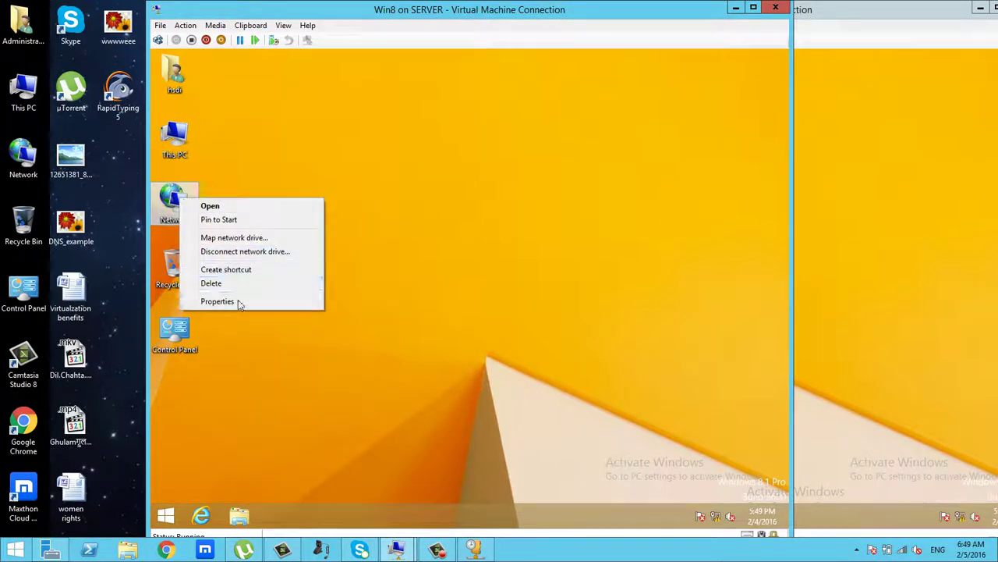
click(266, 299)
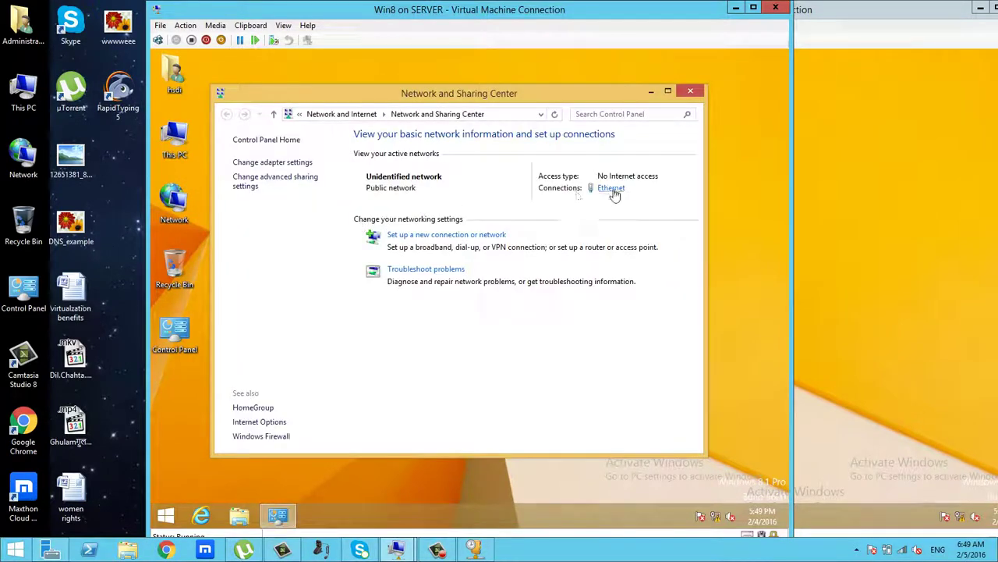
click(613, 190)
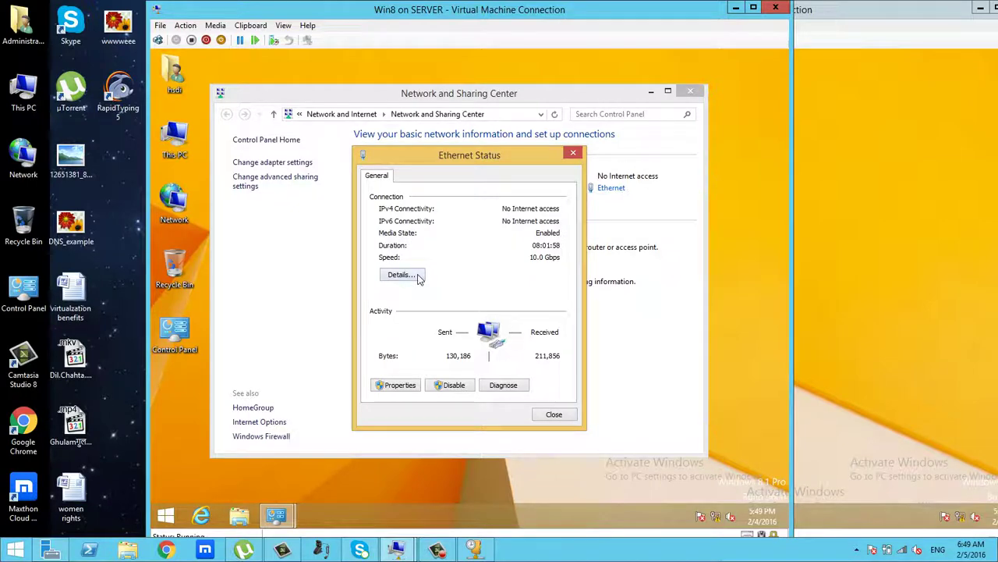
click(402, 275)
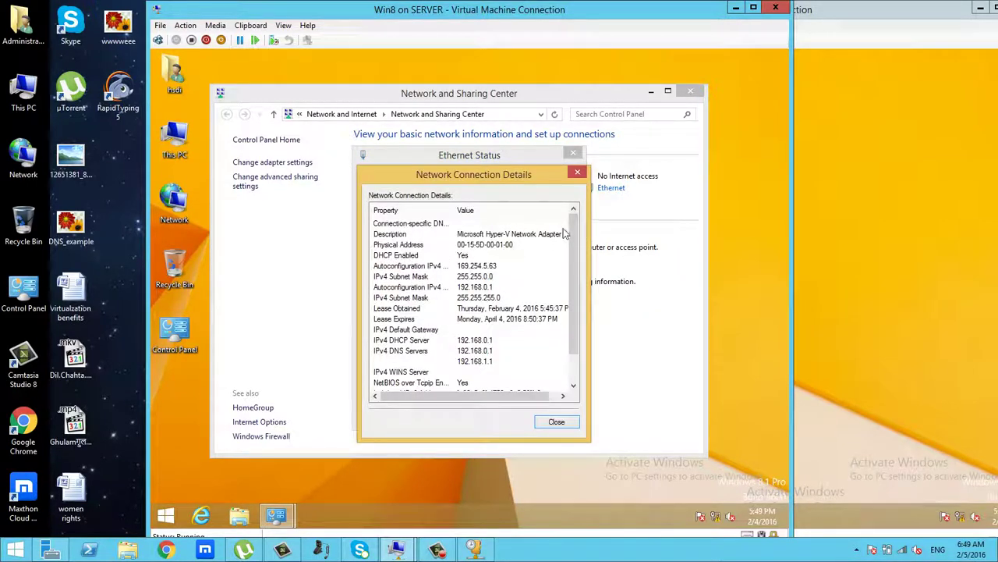
mouse_move(579, 232)
mouse_down()
mouse_move(577, 301)
mouse_move(578, 238)
mouse_up()
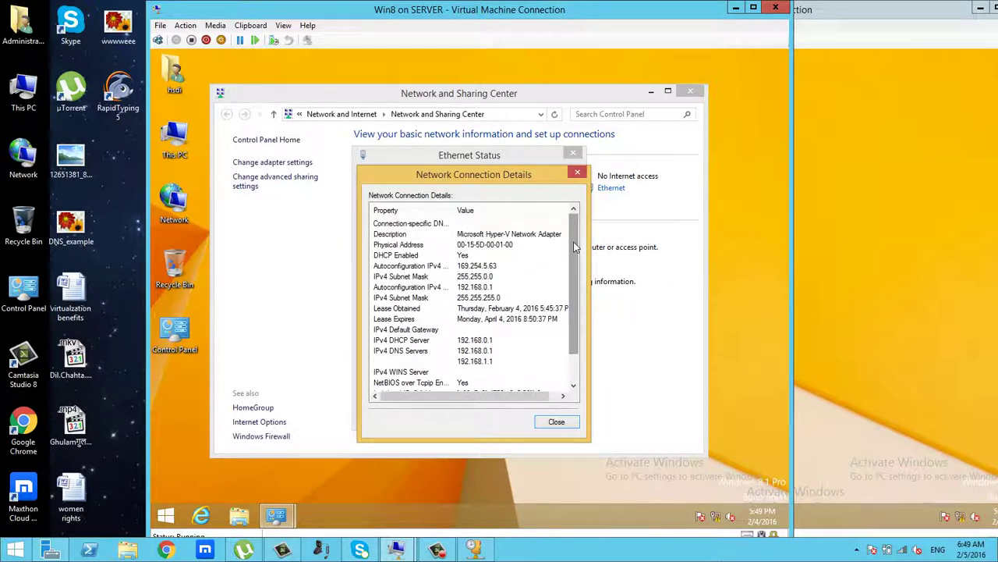
click(556, 422)
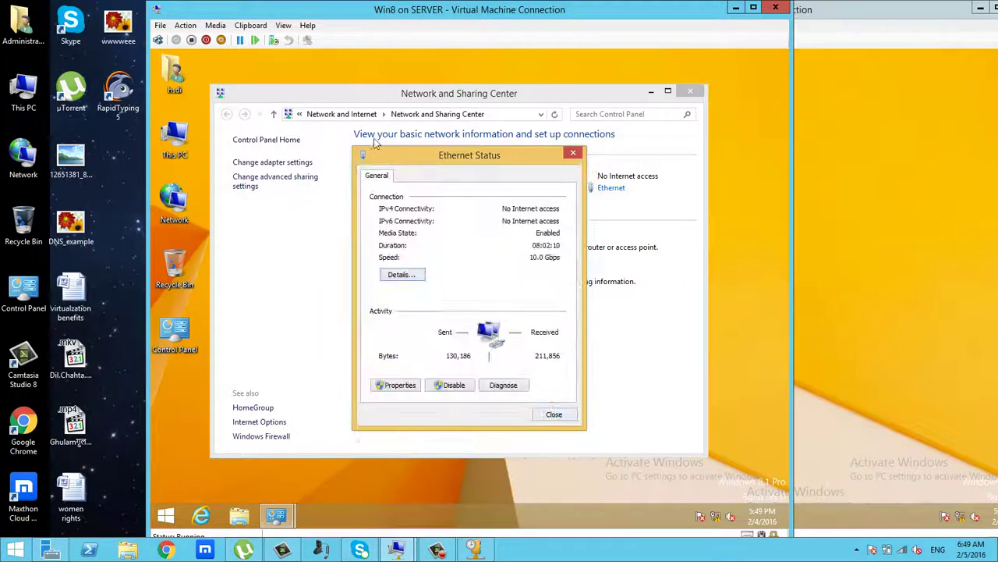
Disable the Ethernet adapter on the Win8 virtual machine, then enable it again from the network connections.
click(461, 385)
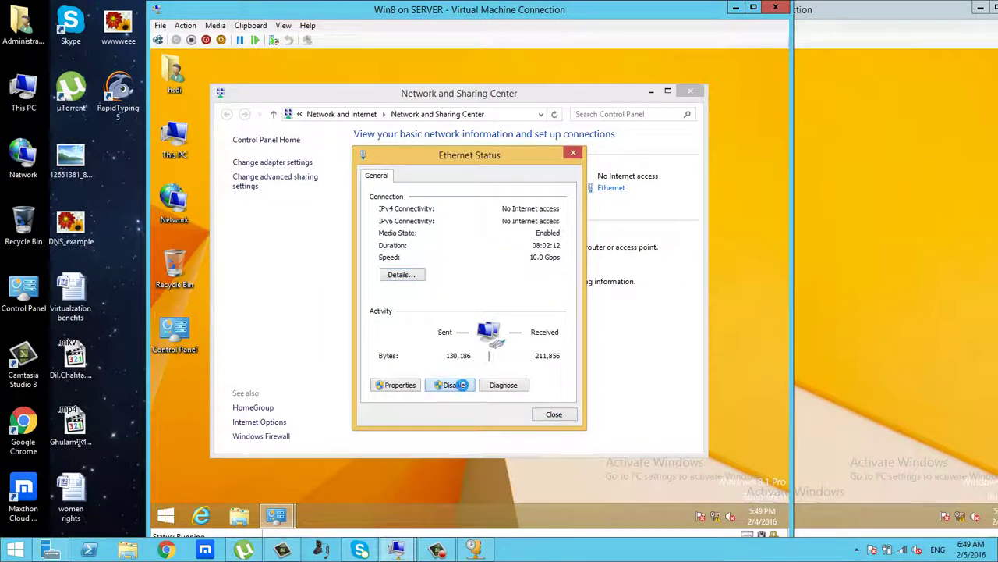
click(553, 414)
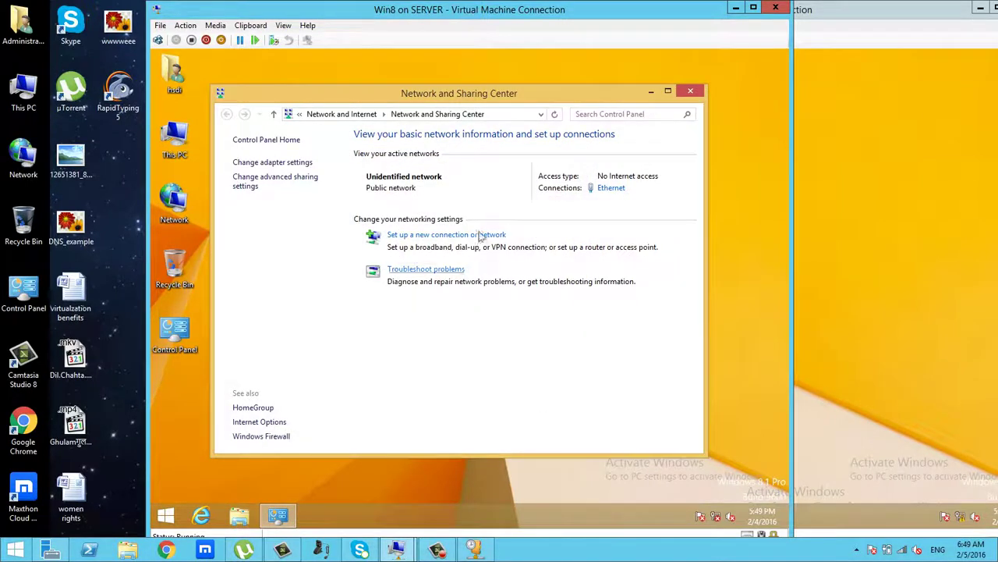
click(267, 163)
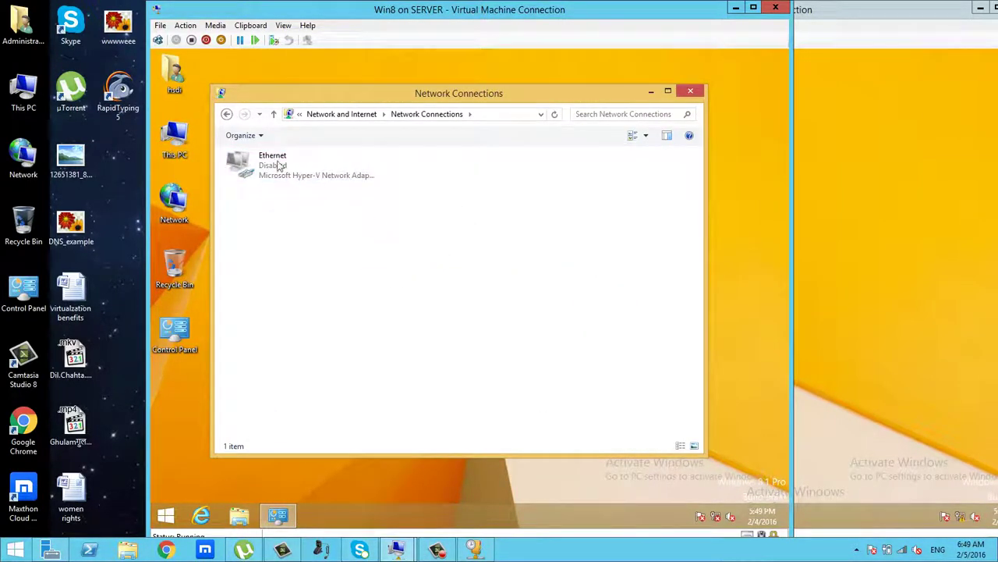
right_click(278, 167)
click(276, 163)
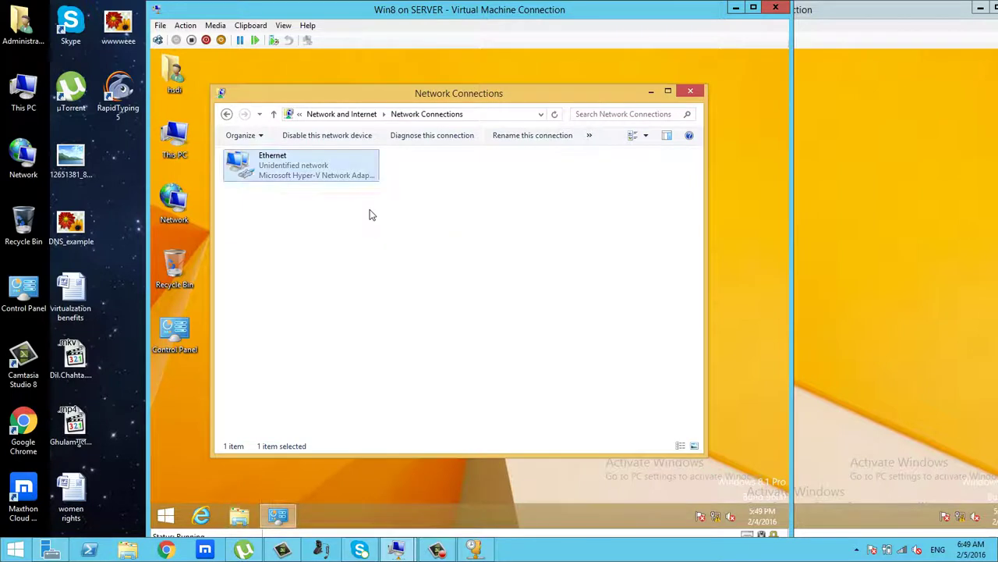
right_click(280, 168)
click(314, 280)
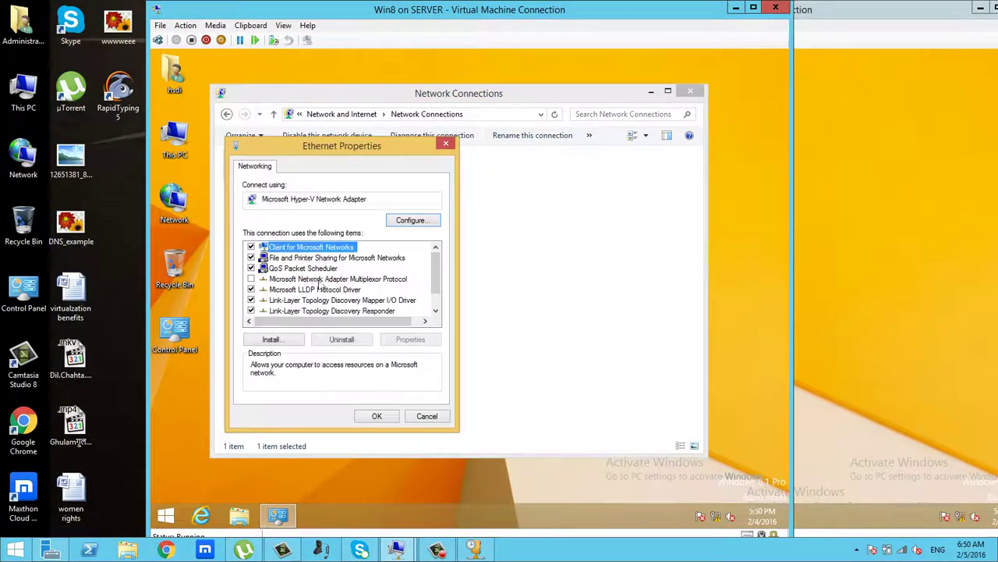
click(436, 416)
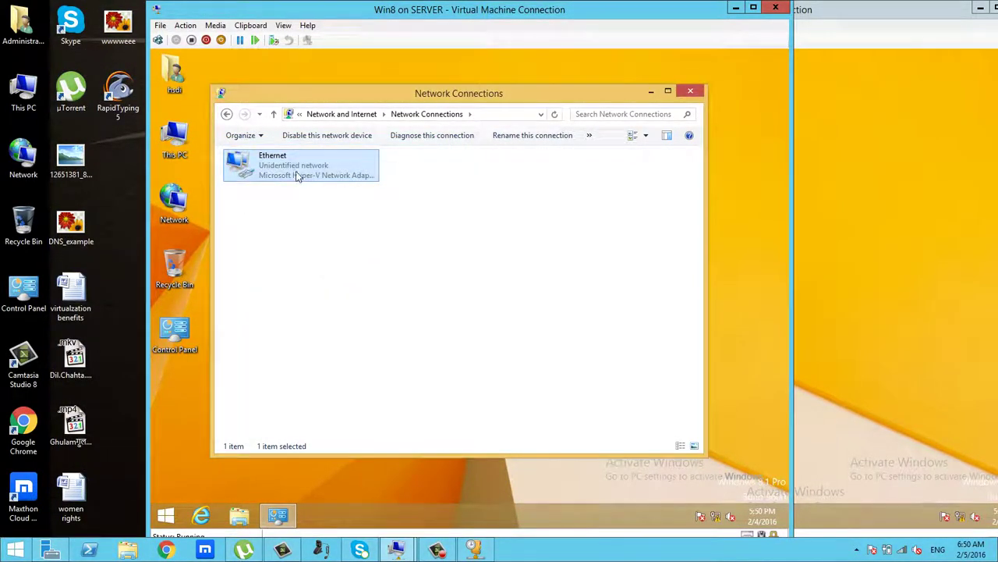
Check the IPv4 address and DHCP lease in the re-enabled Ethernet connection's details on Win8.
double_click(296, 176)
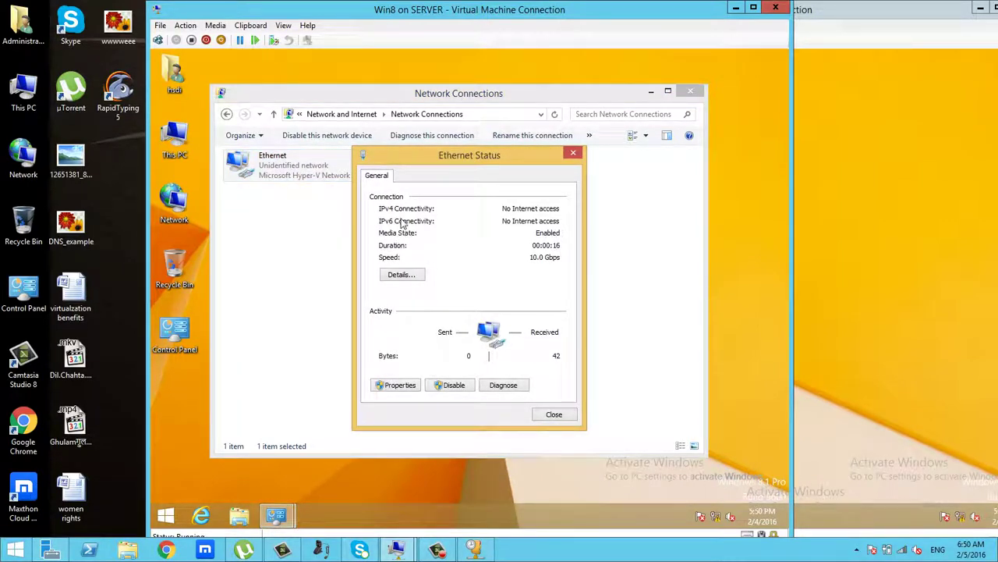
click(406, 277)
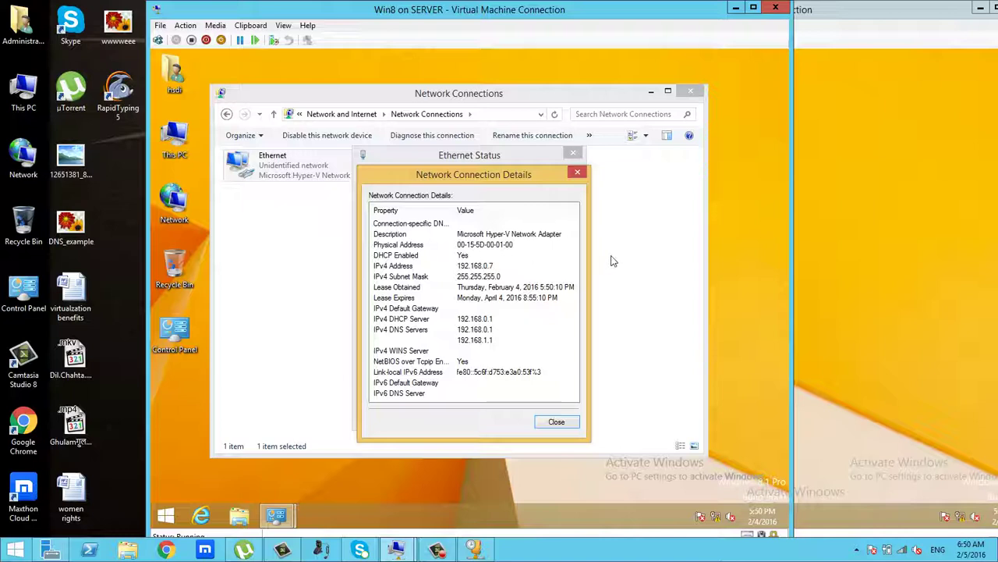
click(556, 422)
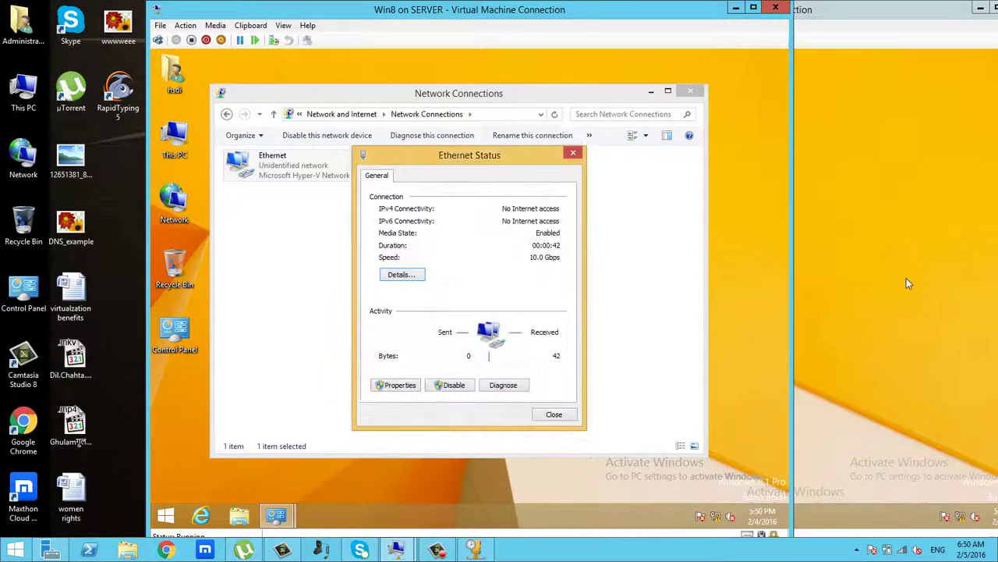
Ping the Win8 client at 192.168.0.7 from a Command Prompt on win8.1, then close the Command Prompt.
click(861, 280)
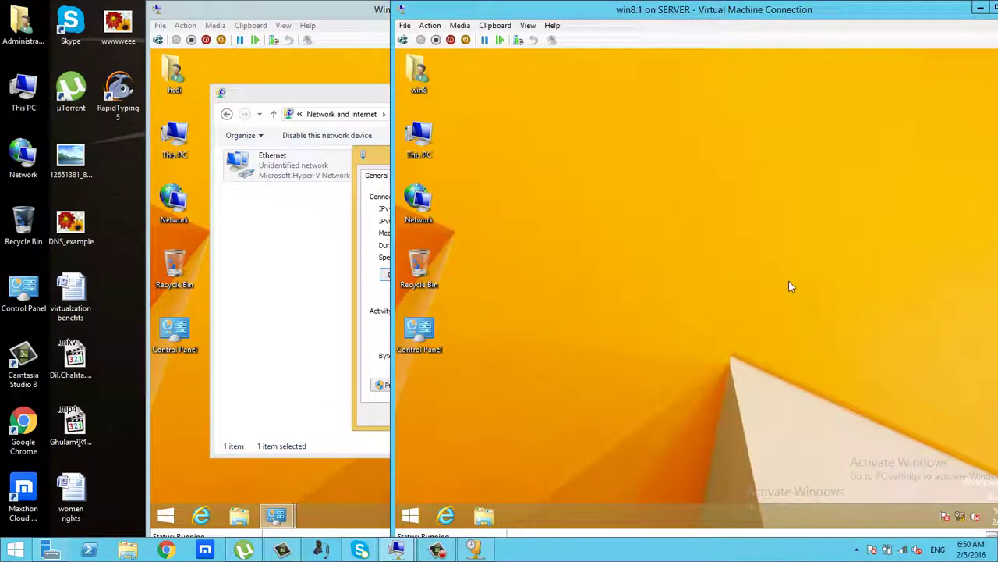
key(super+r)
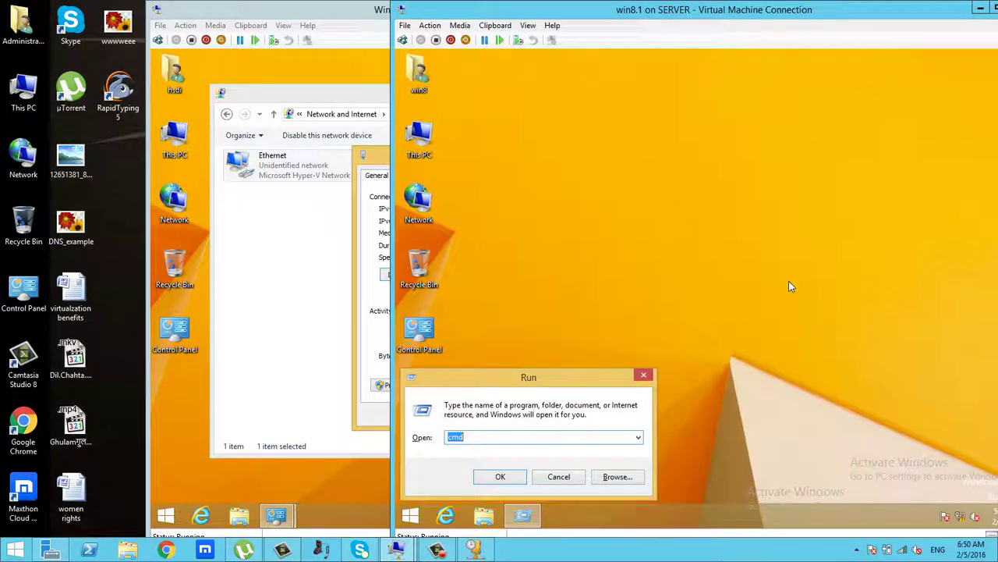
key(Return)
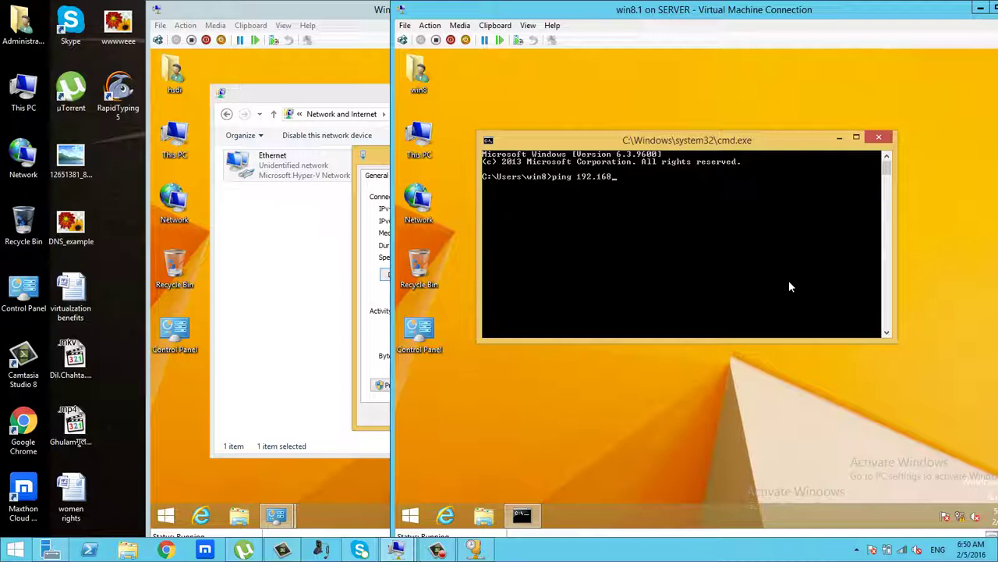
text(ping 192.168.0.7)
key(Return)
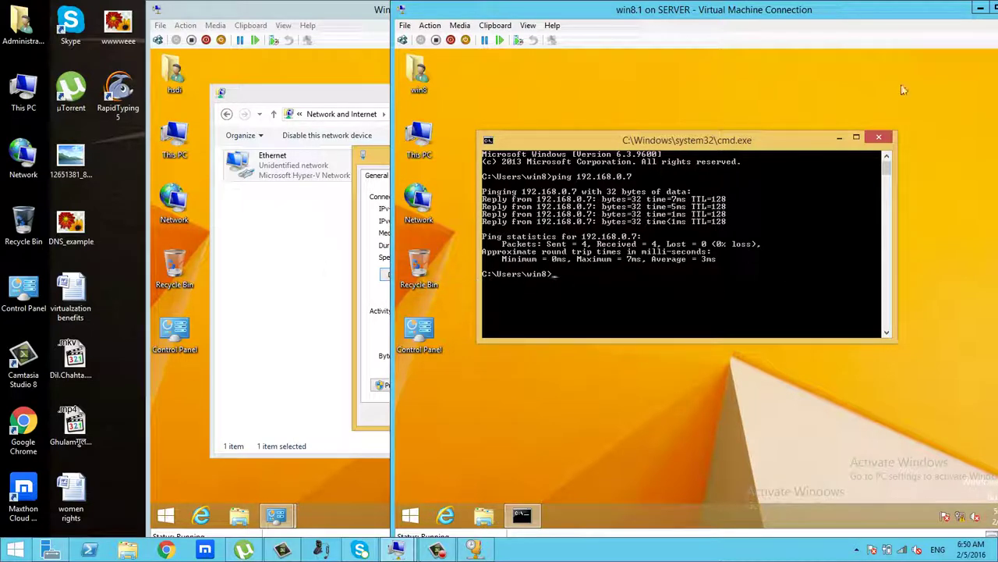
click(890, 137)
Close the Network Connections and Ethernet Status windows on the Win8 virtual machine.
click(294, 235)
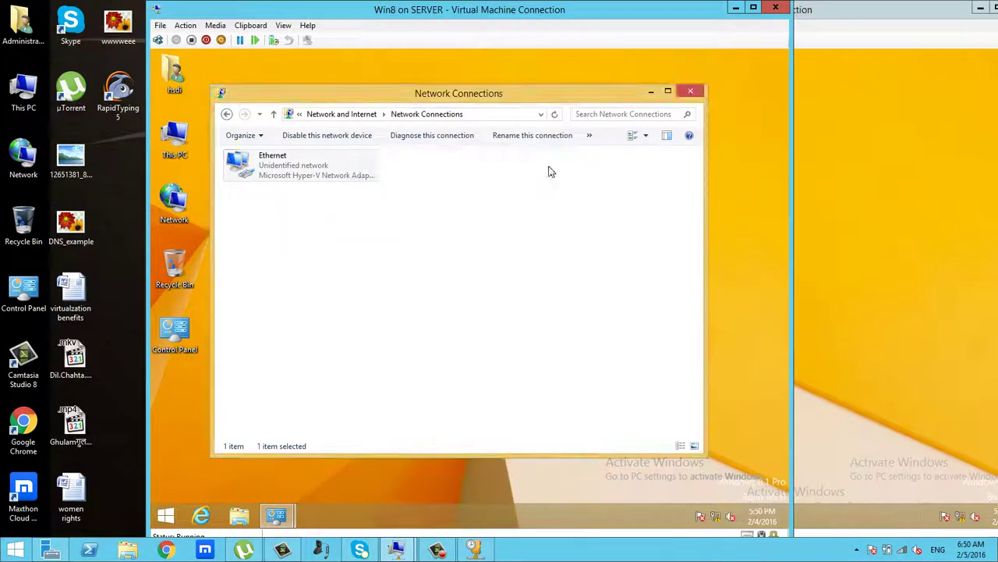
click(690, 92)
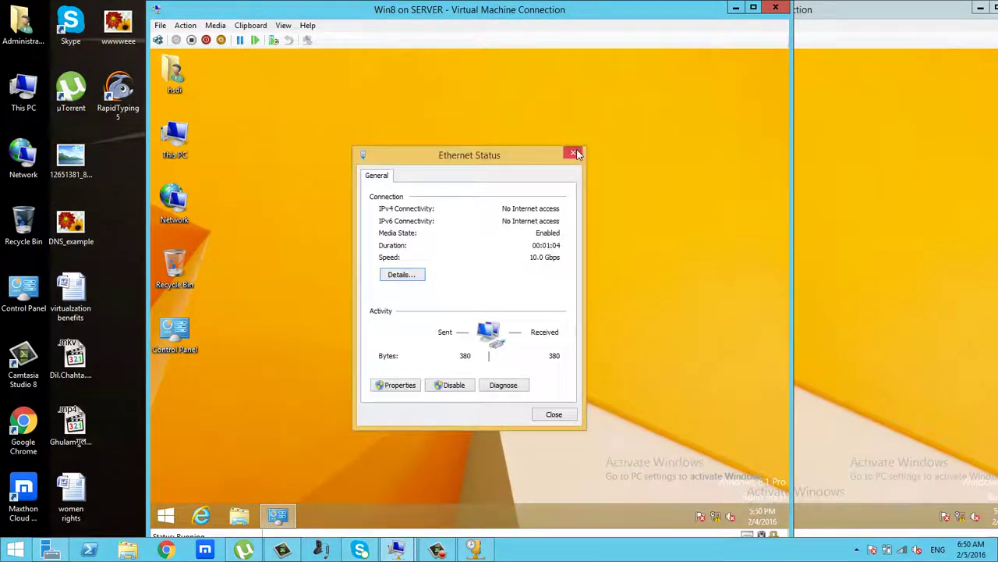
key(Escape)
Check the IPv4 address in the Ethernet connection's details on win8.1, then close all its network windows.
click(867, 179)
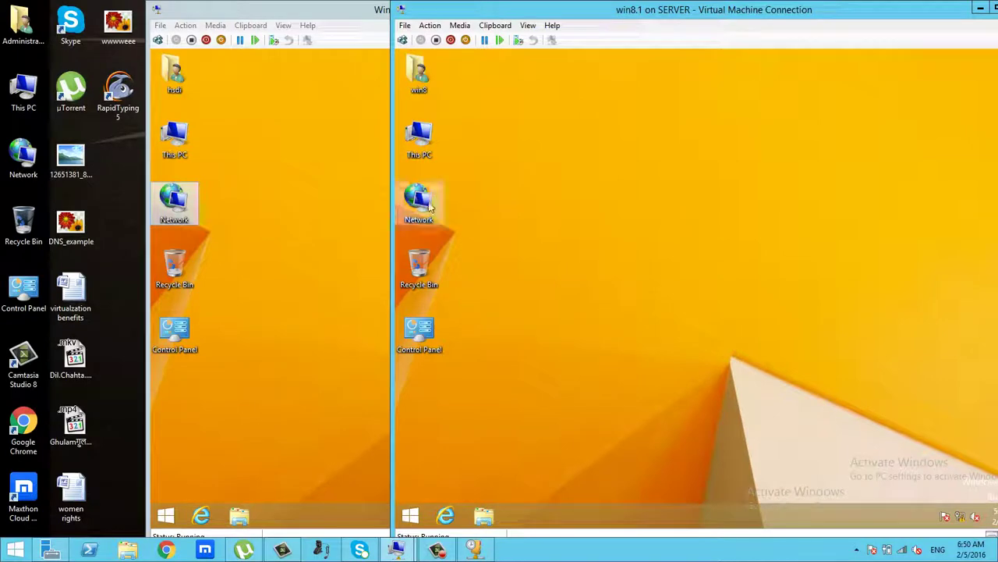
right_click(426, 204)
click(490, 301)
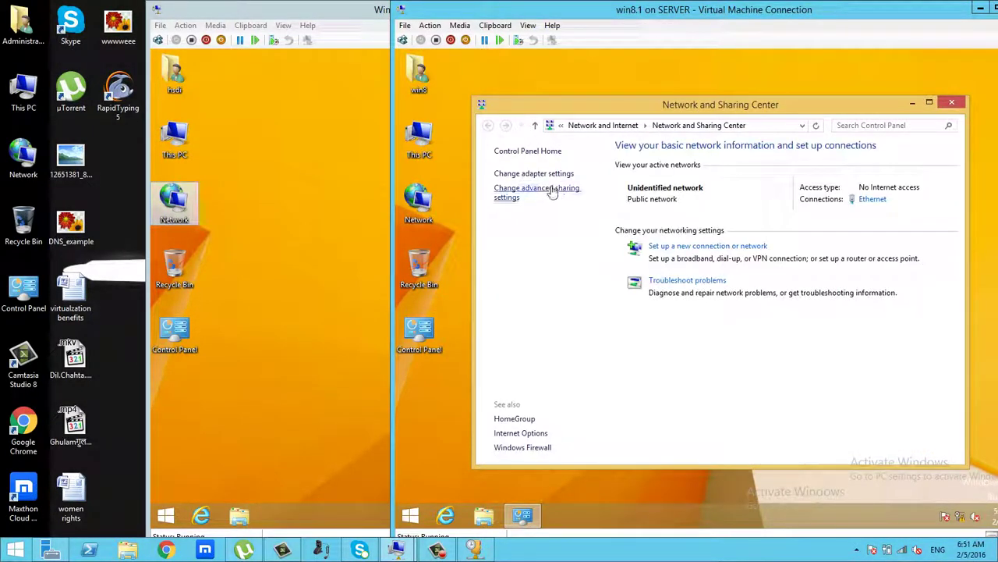
click(549, 175)
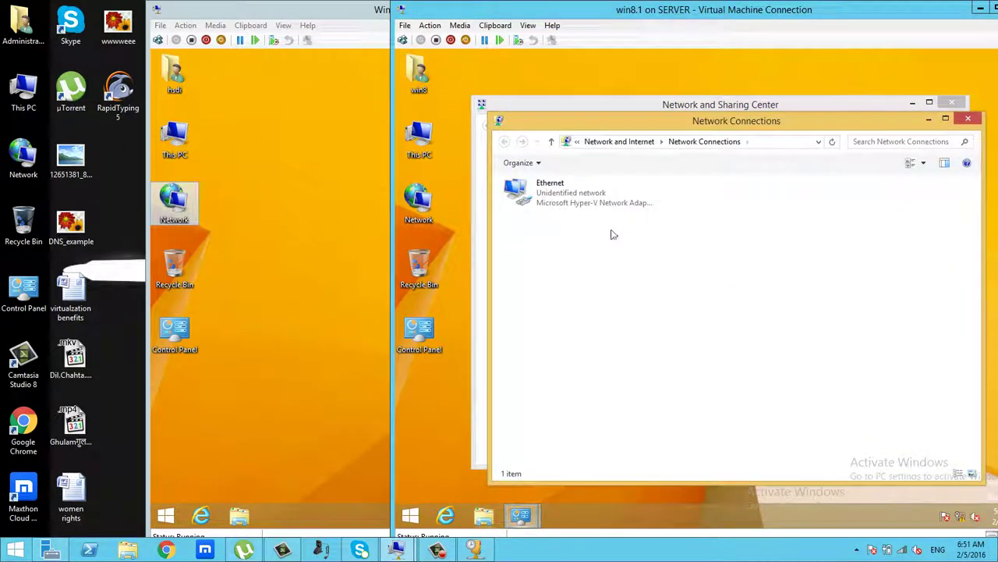
double_click(561, 204)
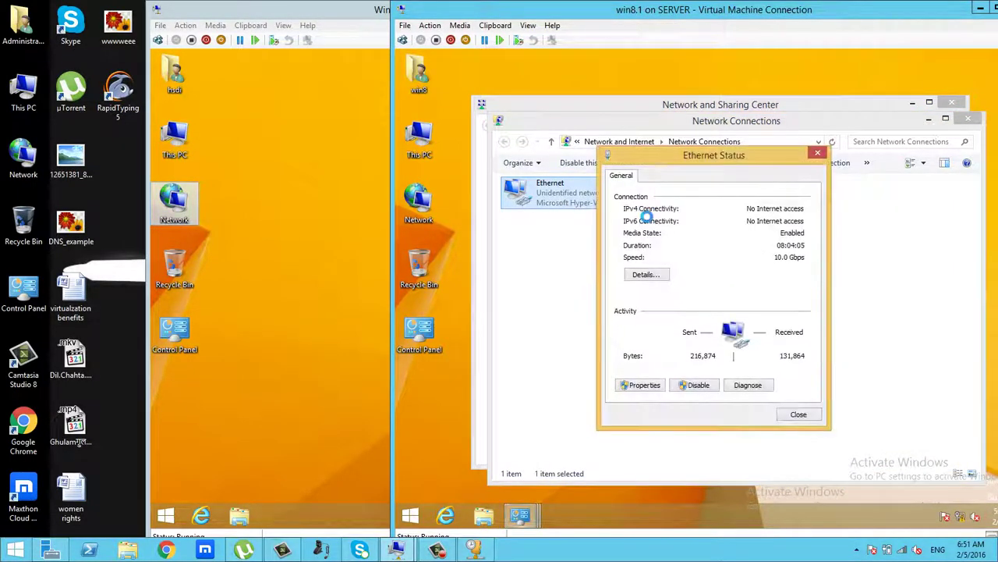
click(645, 275)
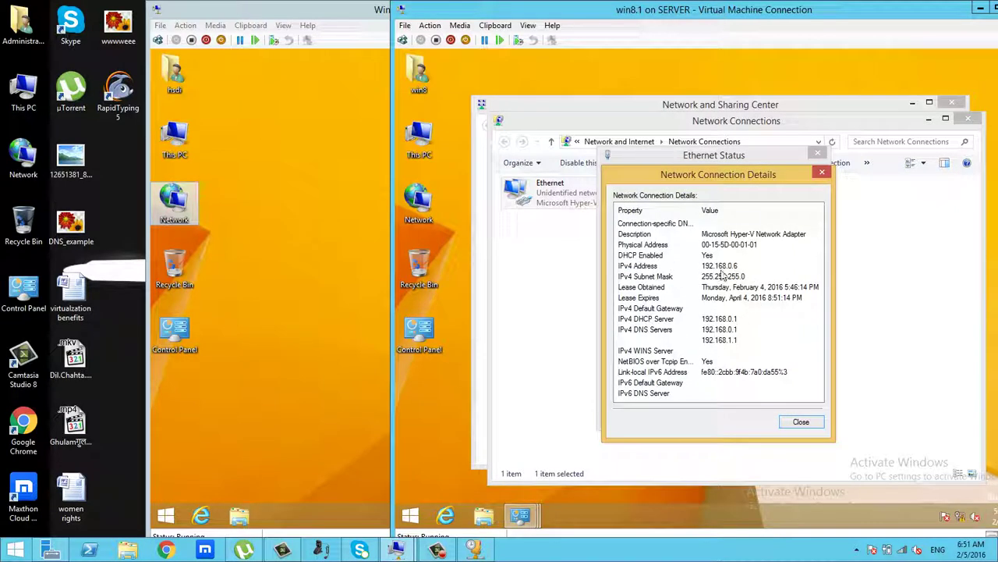
click(722, 267)
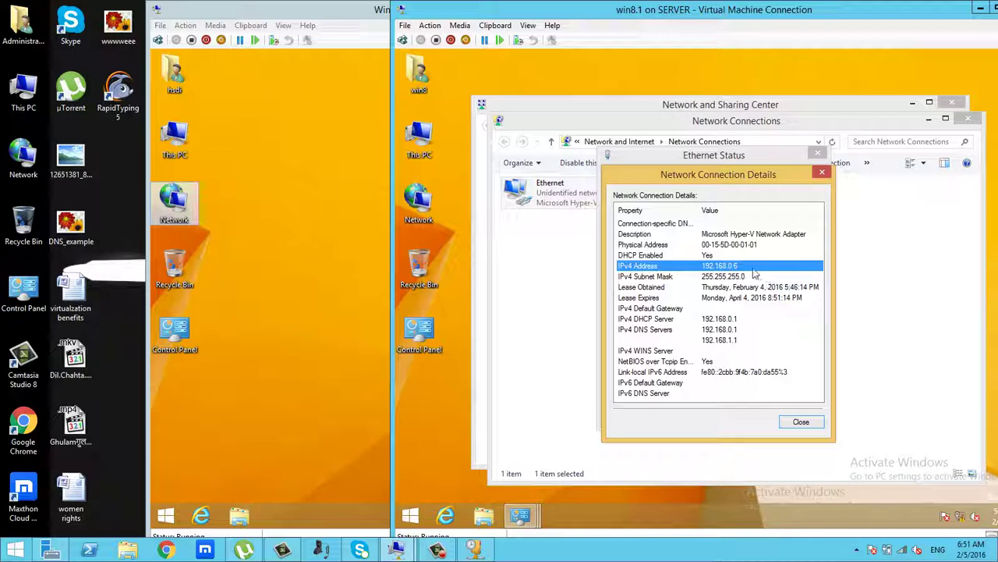
click(799, 422)
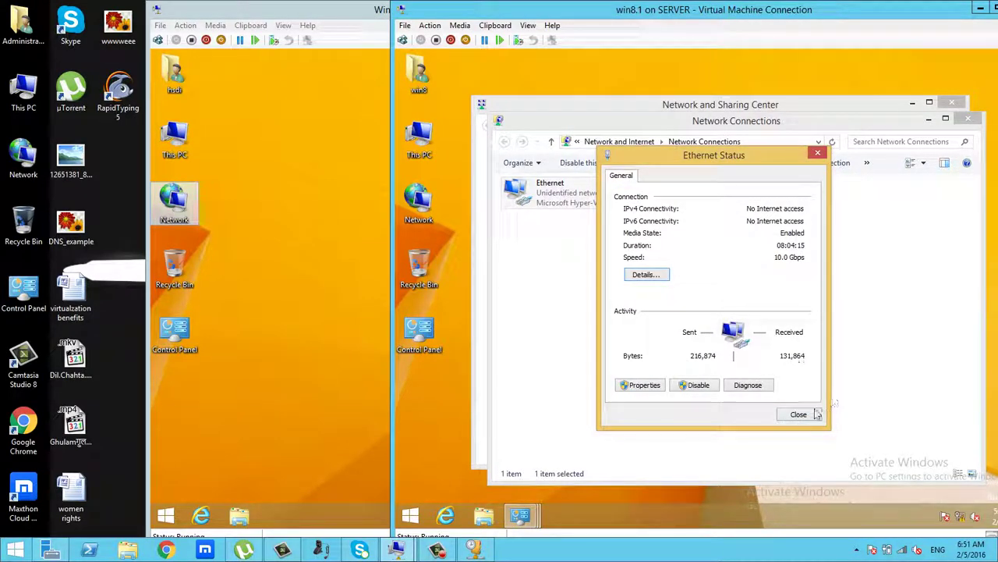
click(817, 415)
click(967, 119)
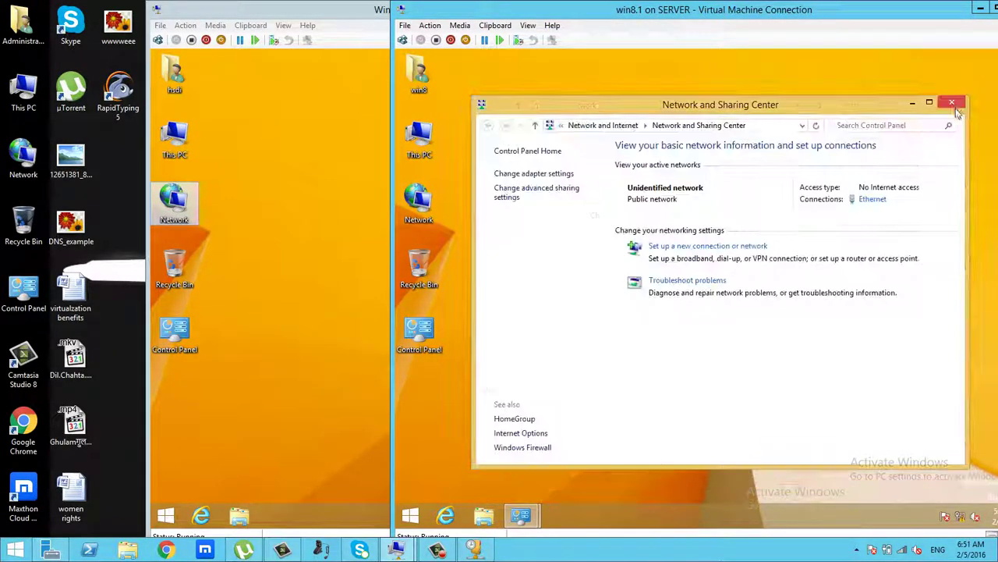
click(953, 105)
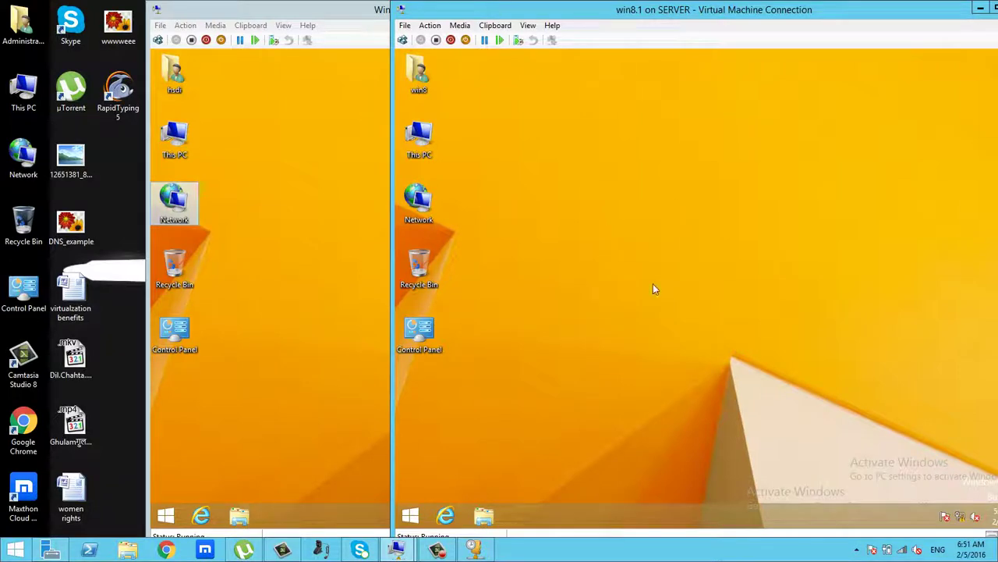
Ping the win8.1 client at 192.168.0.6 from a Command Prompt on Win8, then close the Command Prompt.
drag(635, 181, 830, 407)
click(296, 318)
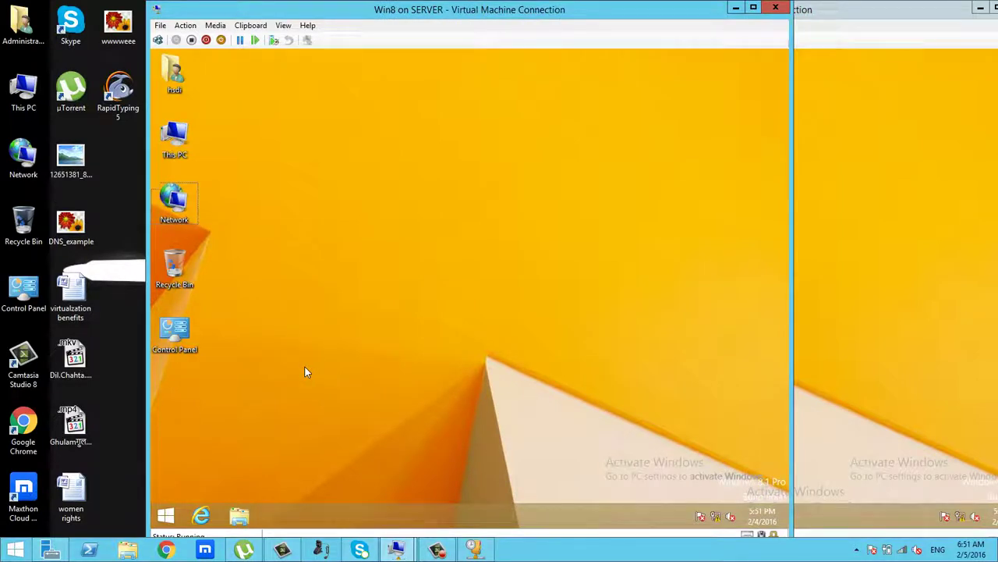
key(super+r)
key(Return)
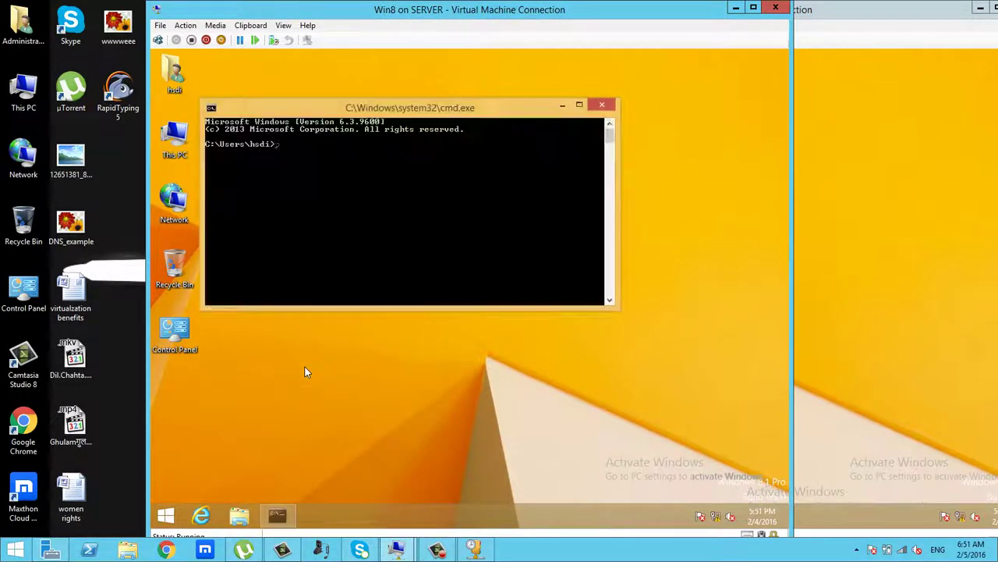
text(ping 192.168.0)
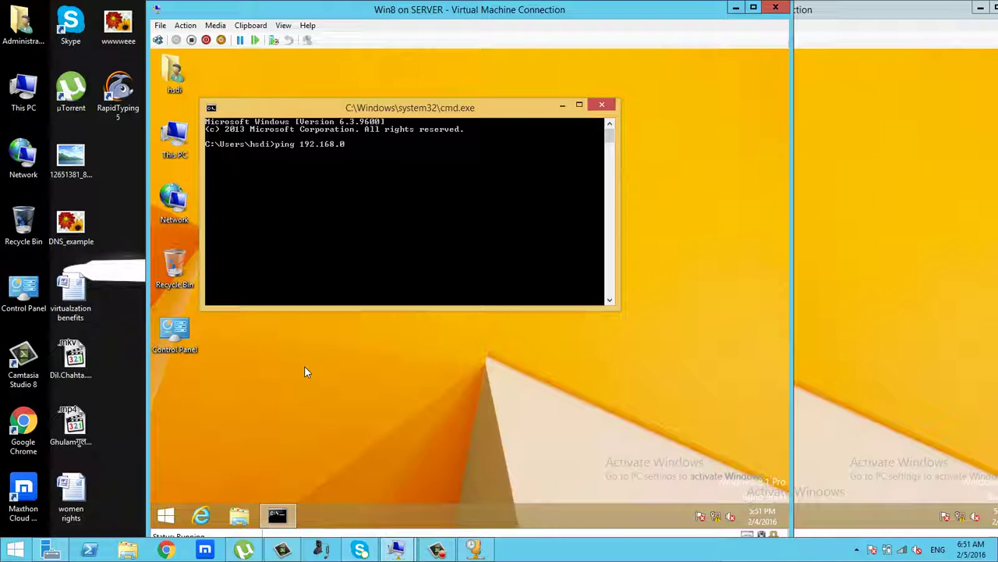
text(.6)
key(Return)
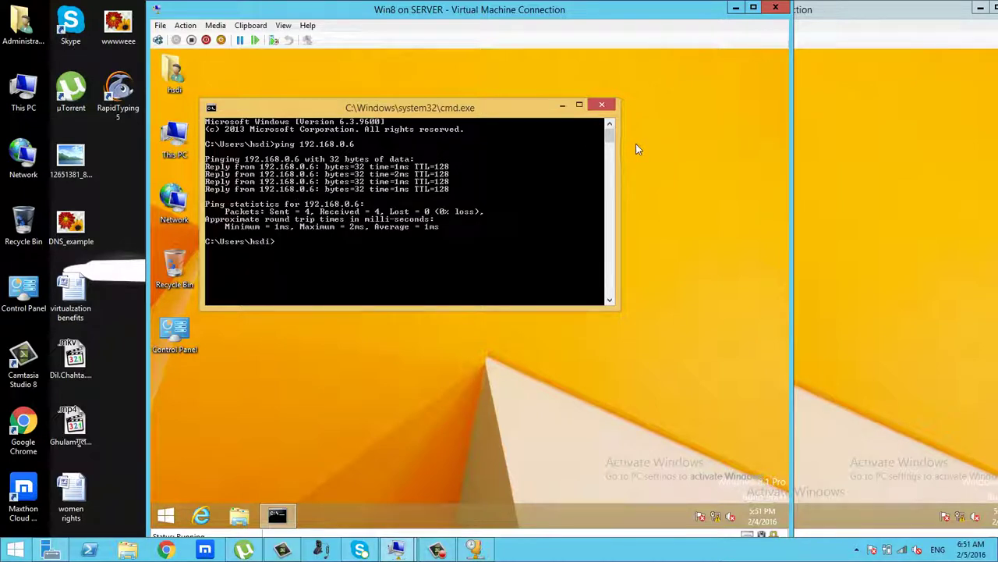
drag(413, 113, 443, 110)
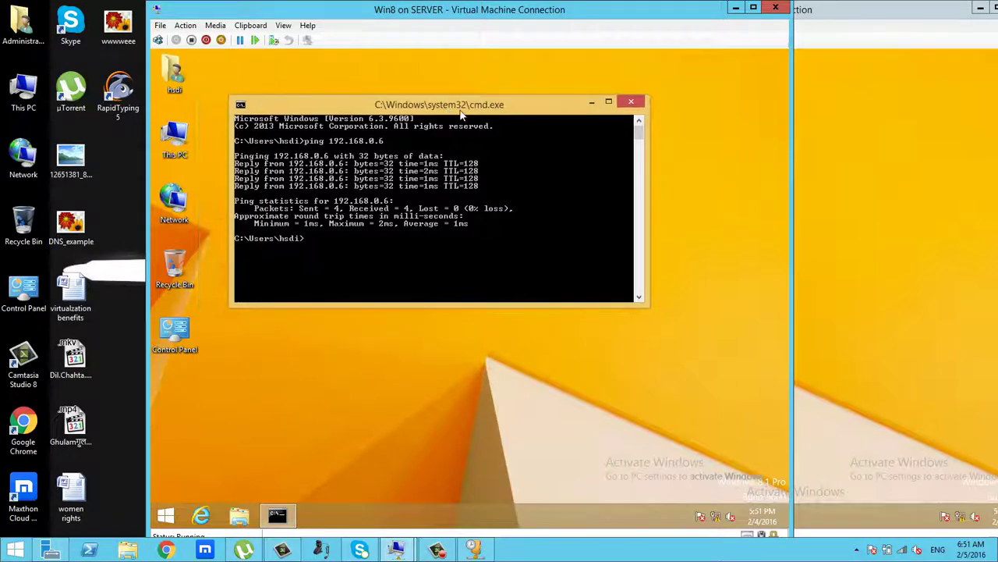
click(634, 106)
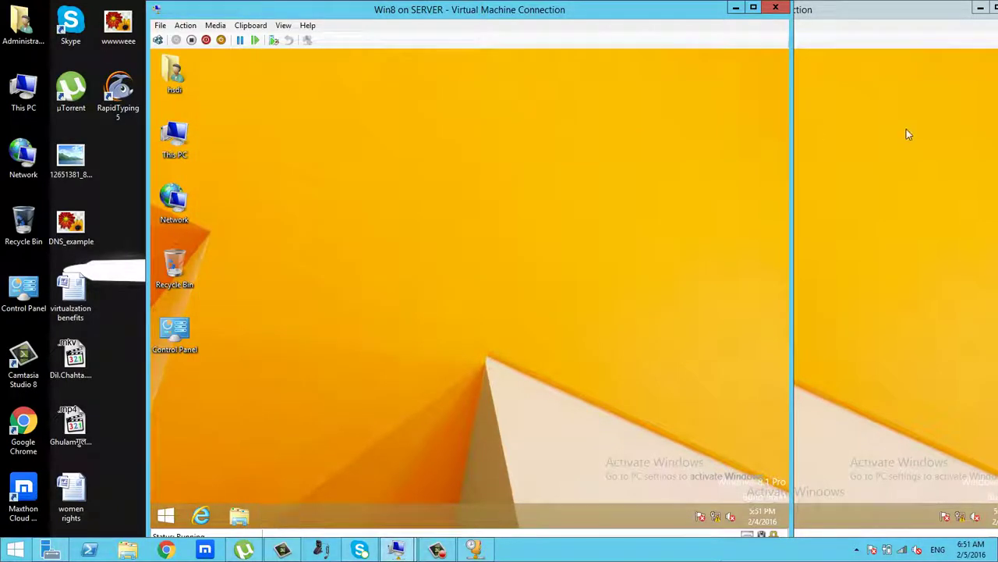
Switch from the virtual machines to the server's DHCP console to view the scope's Address Leases.
click(907, 129)
click(266, 176)
click(835, 152)
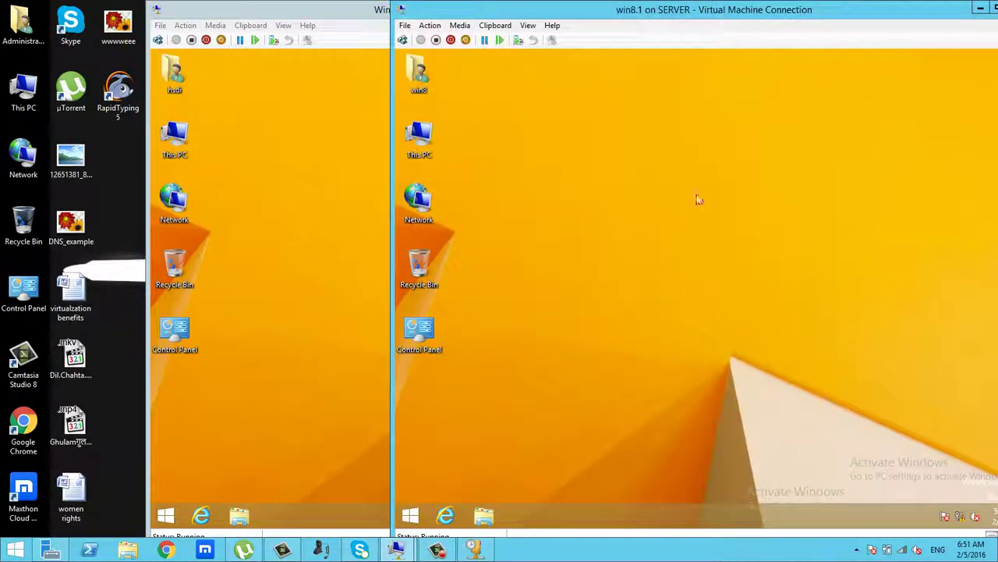
click(475, 551)
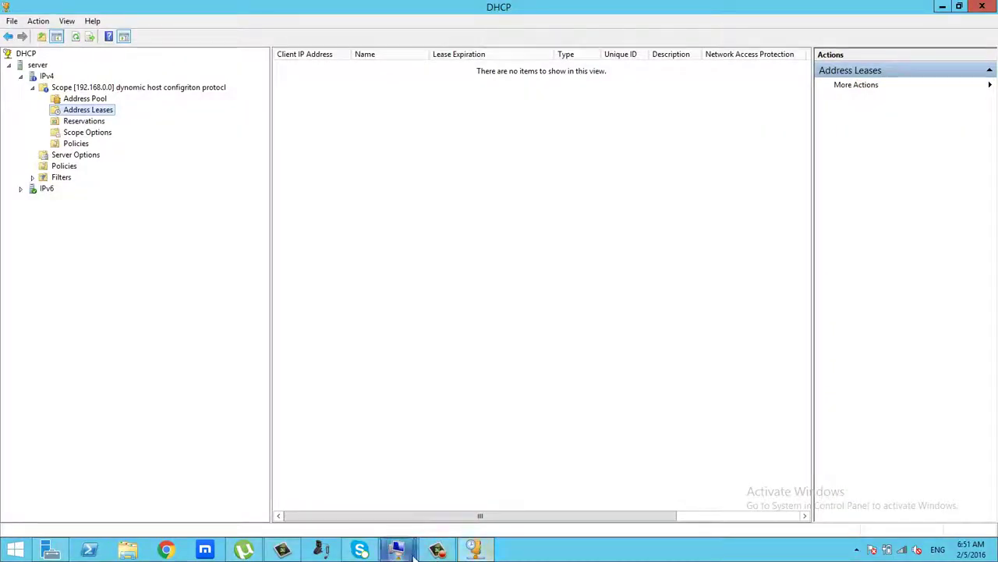